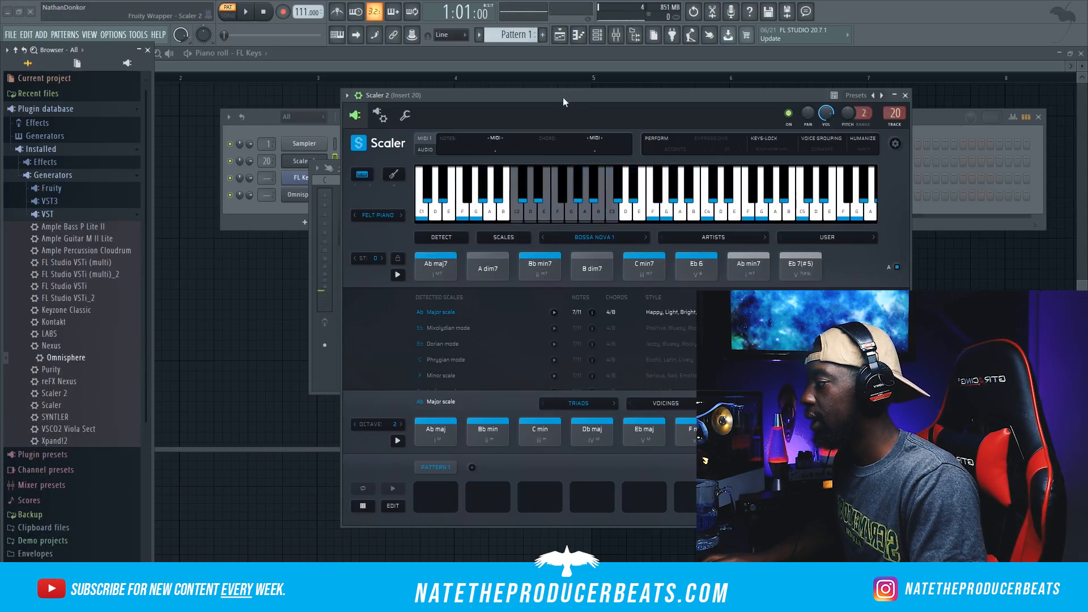
Step: Bring up the mixer and channel rack, and open the Omnisphere instrument
left_click_drag(564, 102, 707, 101)
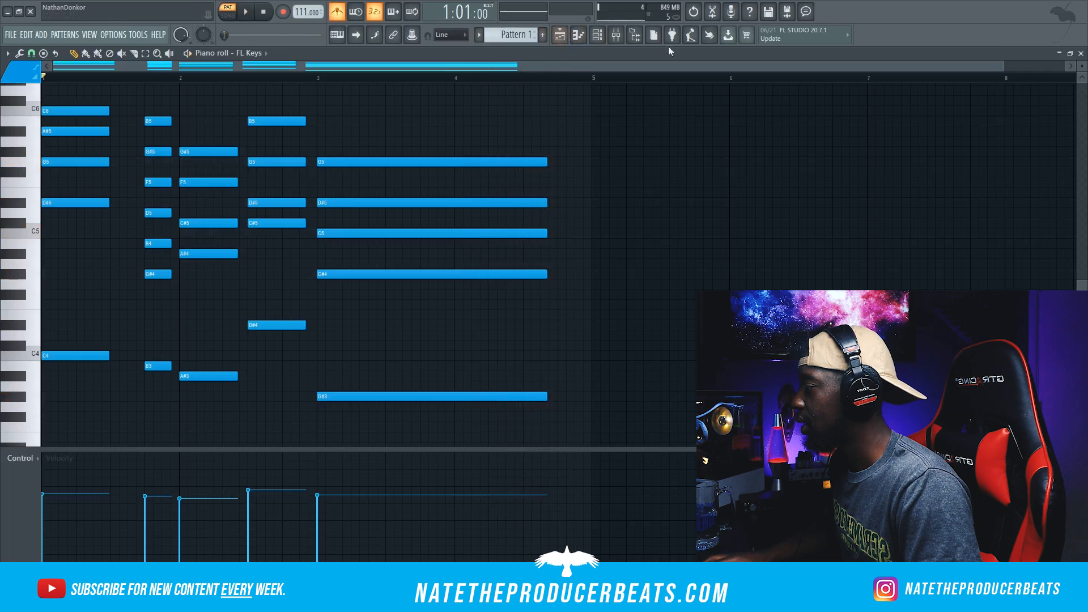
left_click(617, 35)
left_click(600, 35)
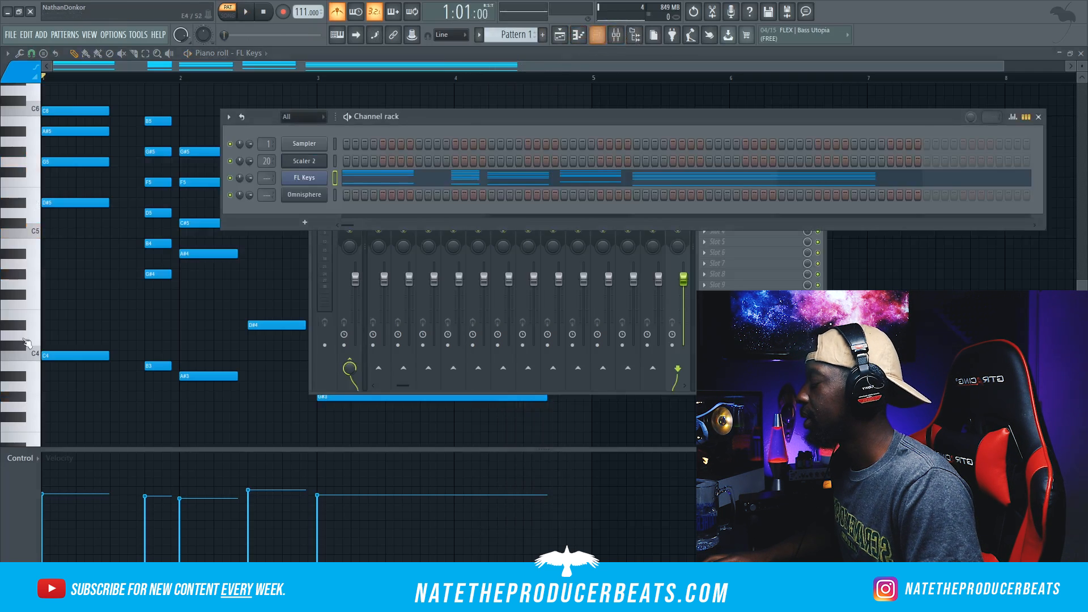
left_click(314, 198)
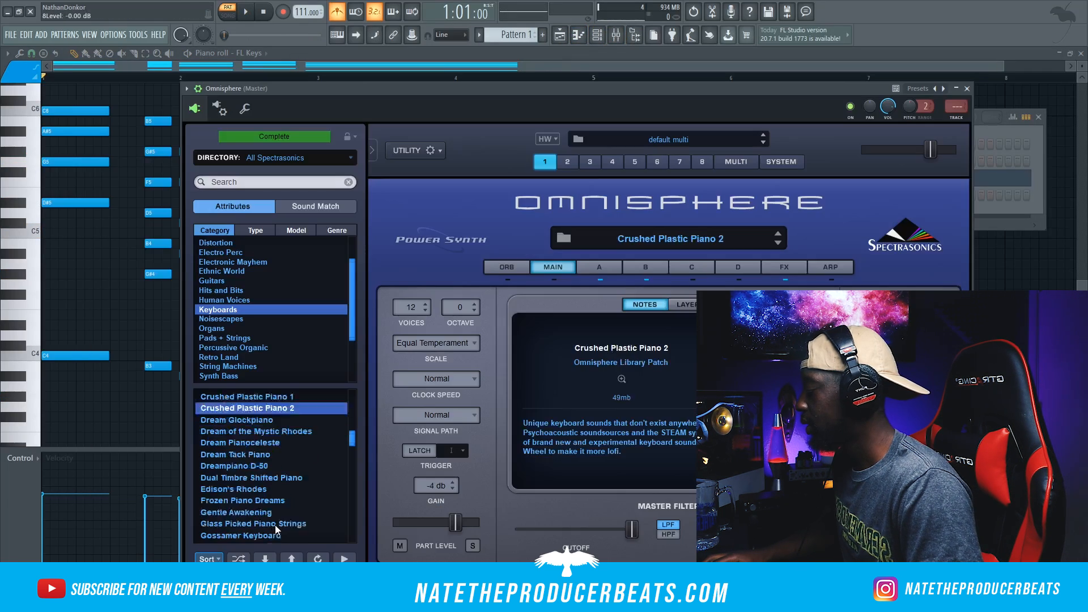
Step: Cut the chord notes from the FL Keys channel and paste them into the Omnisphere channel
left_click(1023, 135)
right_click(294, 179)
left_click(516, 179)
right_click(294, 194)
left_click(453, 215)
Step: Save the project as rmb5.flp and load the Frozen Piano Dreams patch in Omnisphere
left_click(12, 35)
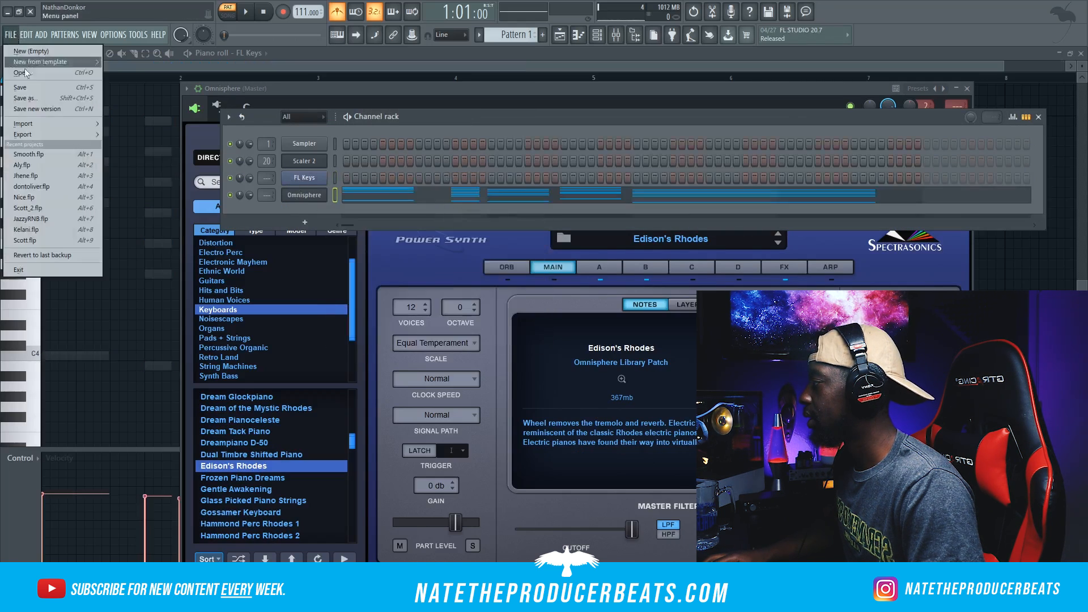
left_click(225, 477)
Step: Play the pattern and slightly lower the time of the second Pro-Verb in Omnisphere's effects
key("space")
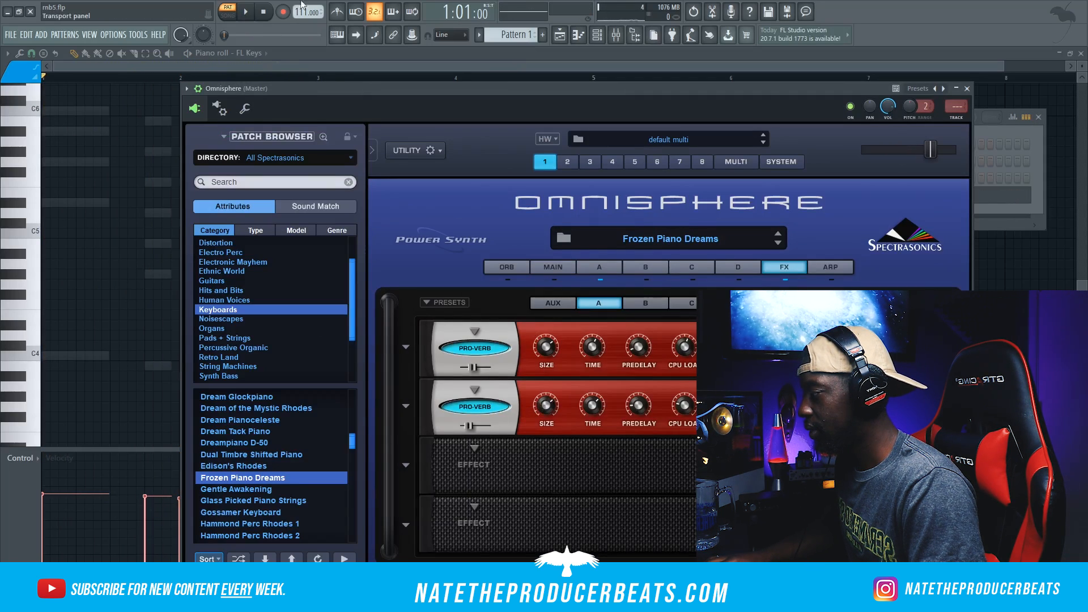
left_click(254, 18)
left_click_drag(593, 404, 591, 410)
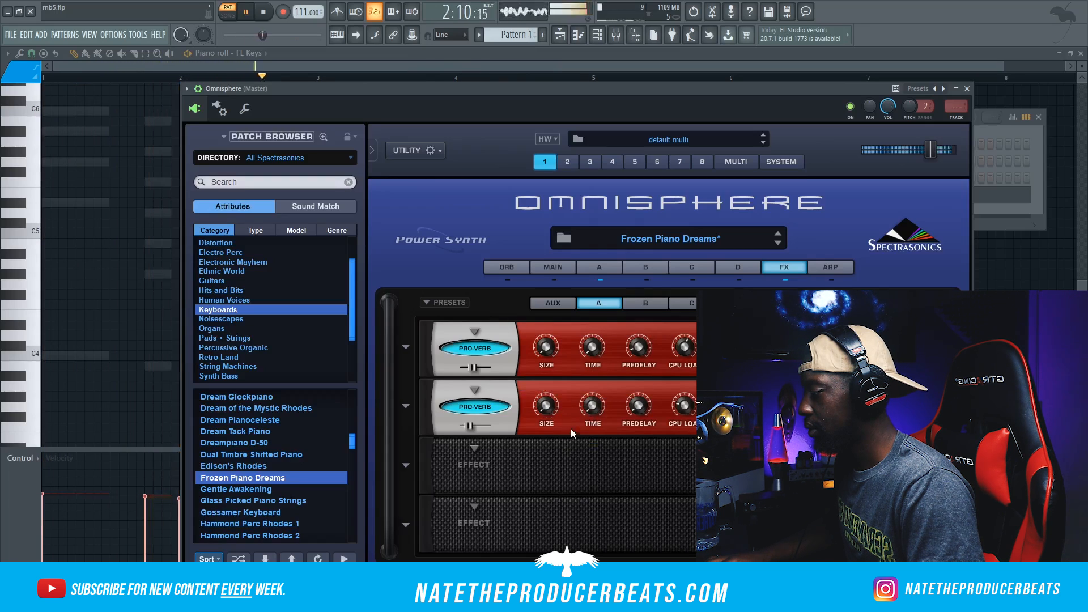
Step: Strum all the Omnisphere chords in the piano roll, reducing the start-time tension and the velocity strength
left_click(346, 197)
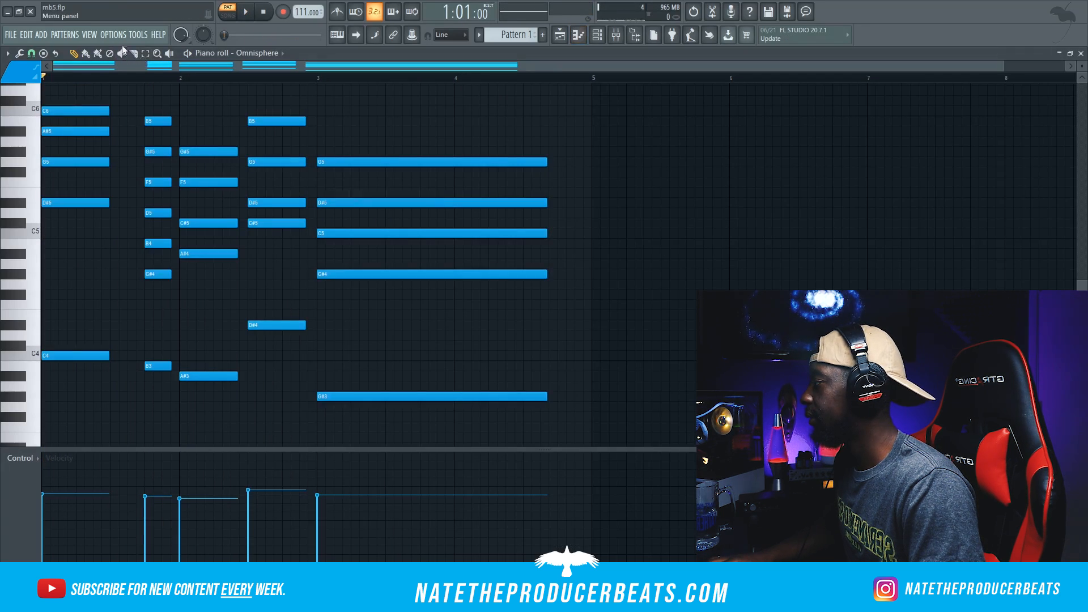
key("ctrl+a")
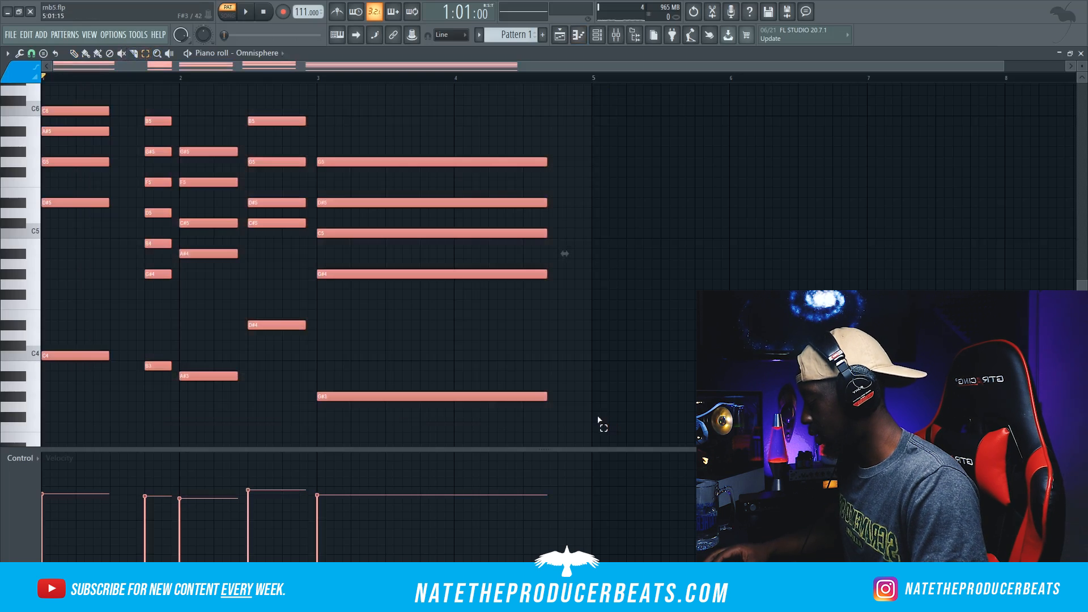
key("alt+s")
key("space")
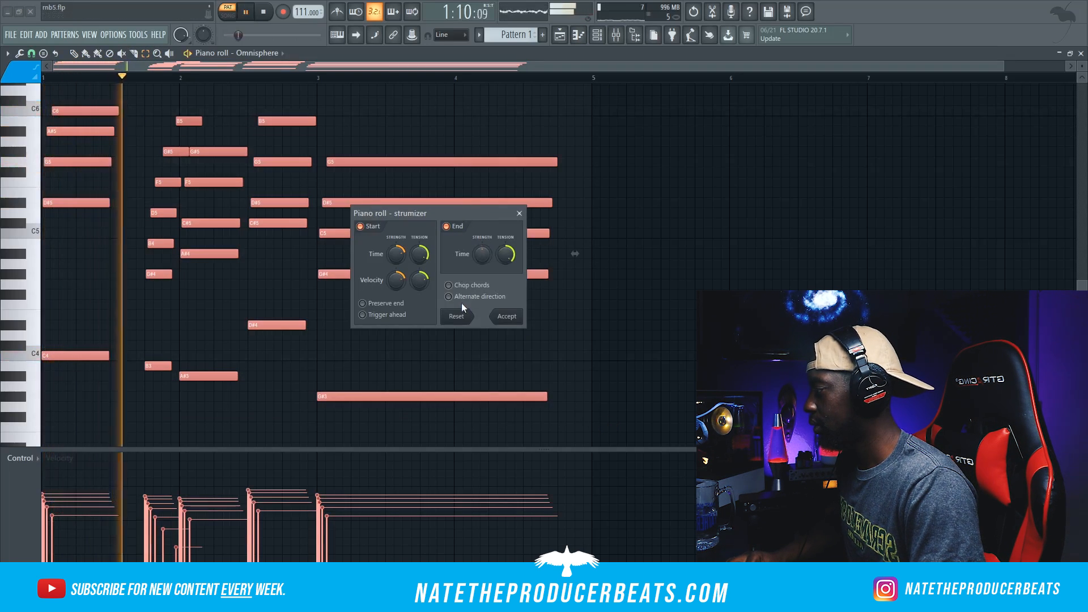
left_click_drag(417, 256, 418, 279)
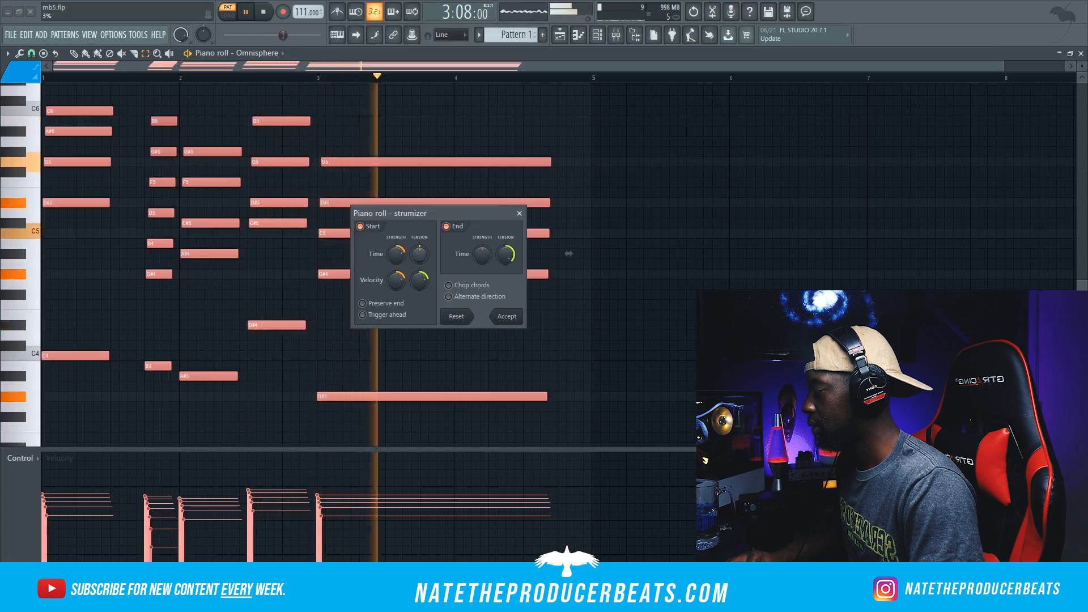
left_click_drag(398, 280, 399, 297)
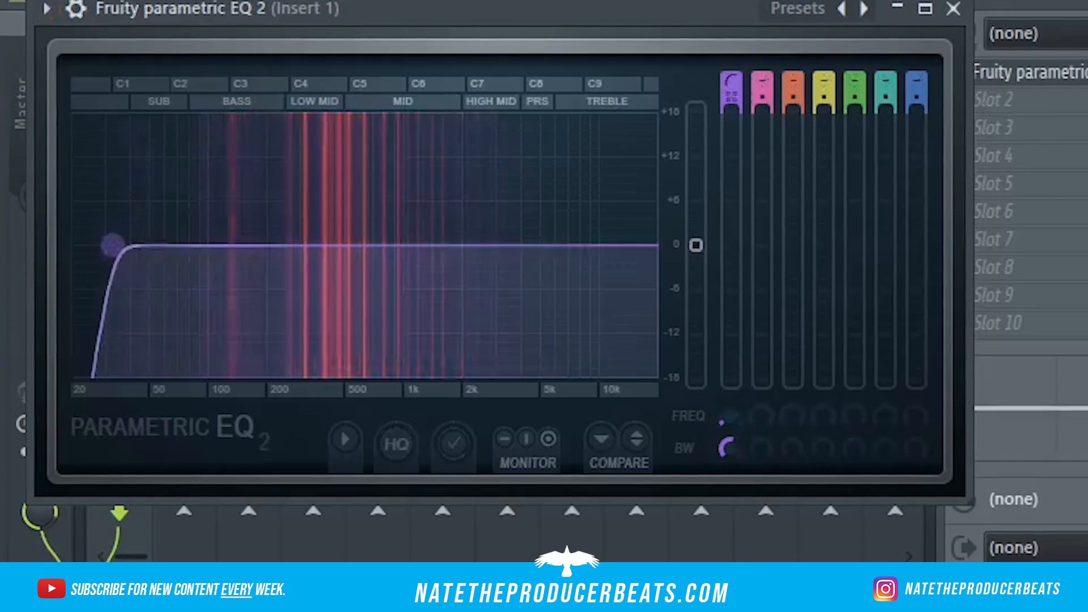
Step: On Insert 1, cut the lows below about 200 Hz with Fruity Parametric EQ 2 and set Wider to 133%
left_click_drag(109, 243, 270, 244)
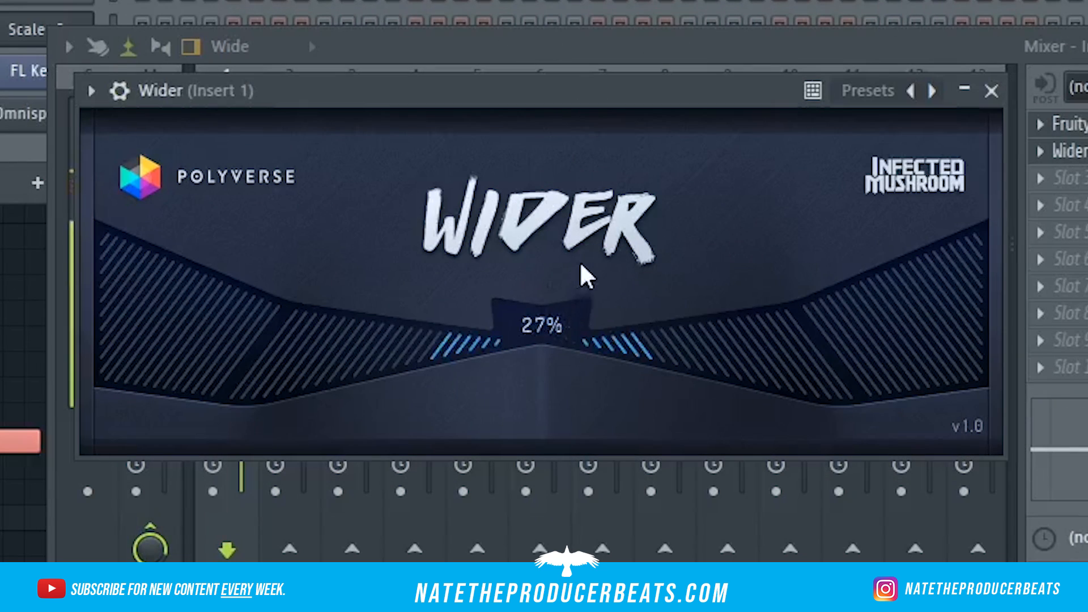
left_click_drag(586, 277, 678, 104)
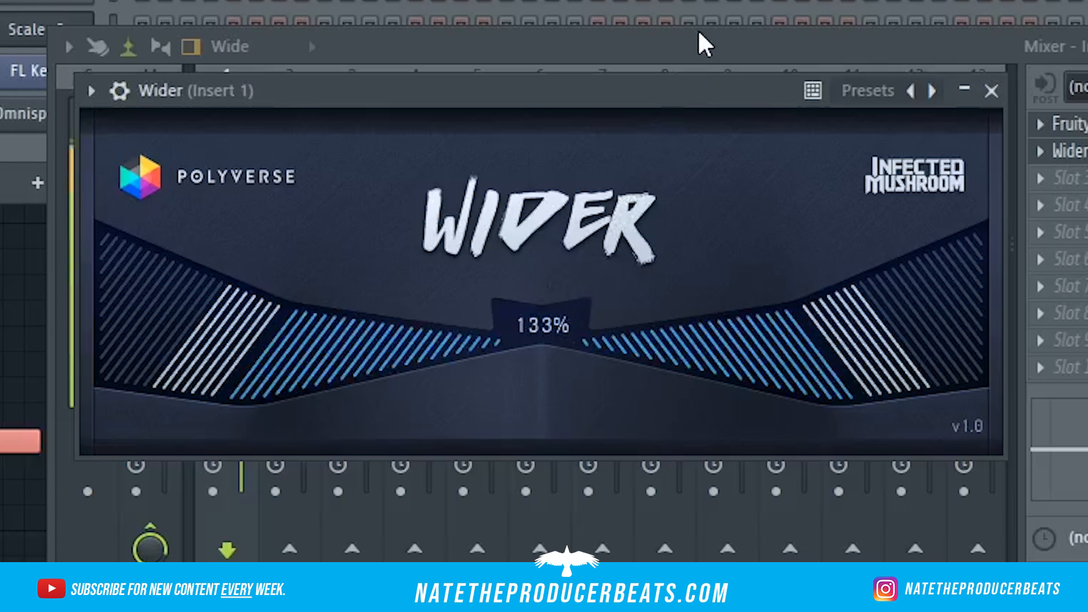
Step: Set up RC-20 Retro Color on Insert 1 with the Phasing Fun preset, wobble at 15% and magnetic at 19%
left_click_drag(698, 32, 698, 43)
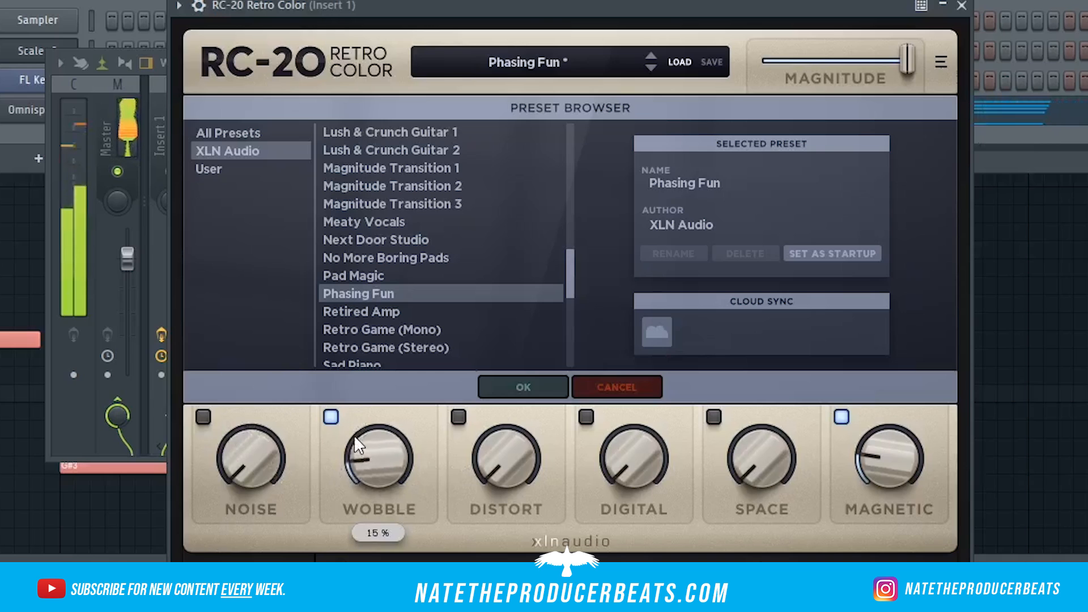
mouse_move(865, 478)
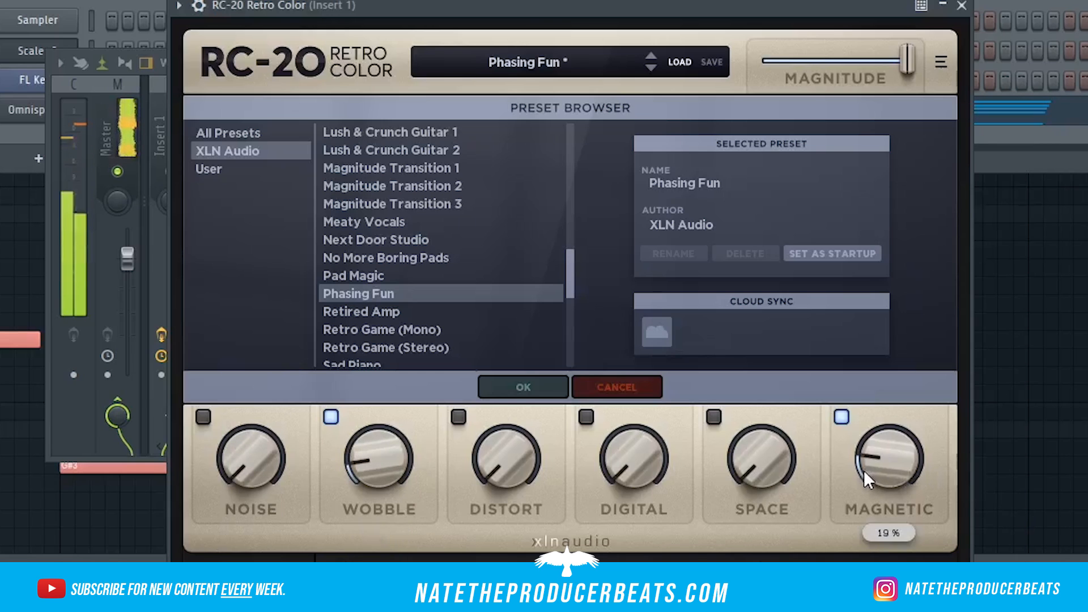
left_click(962, 7)
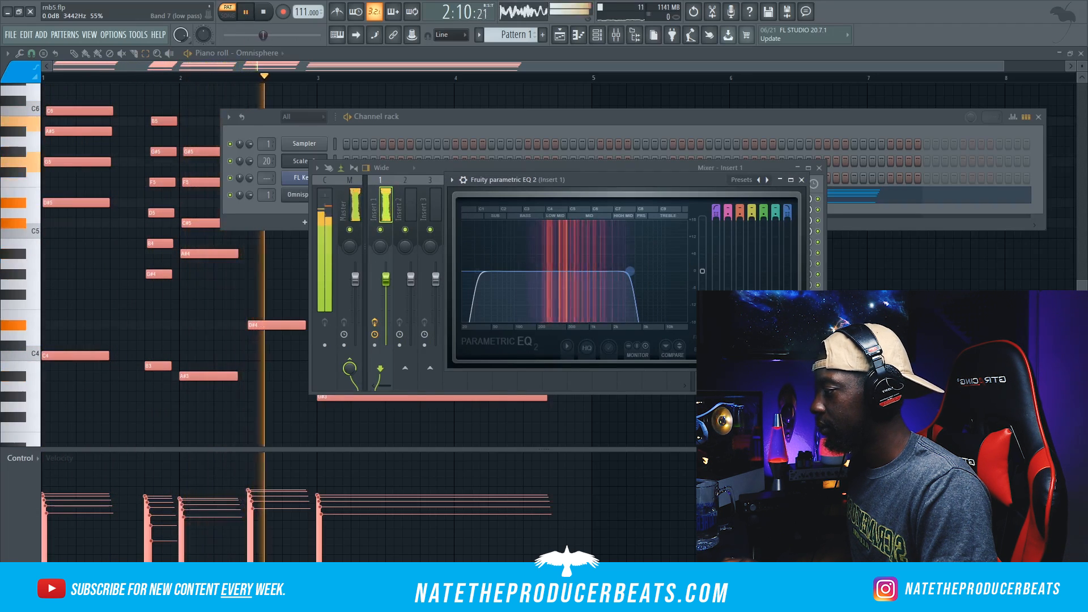
Step: Transpose all the Omnisphere chord notes down one semitone in the piano roll and play the pattern back
right_click(304, 195)
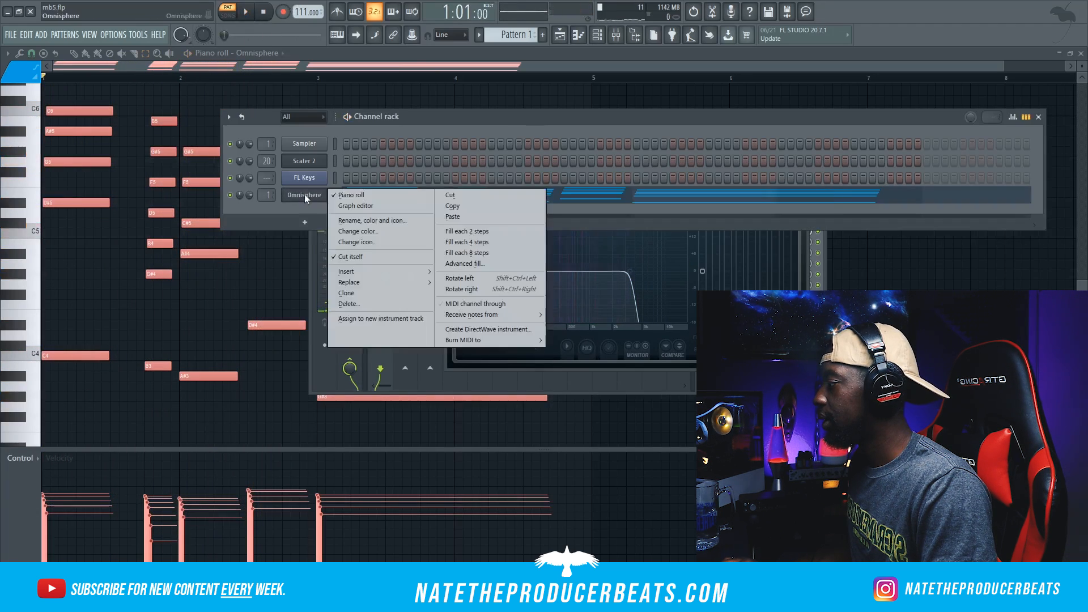
left_click(335, 193)
right_click(309, 195)
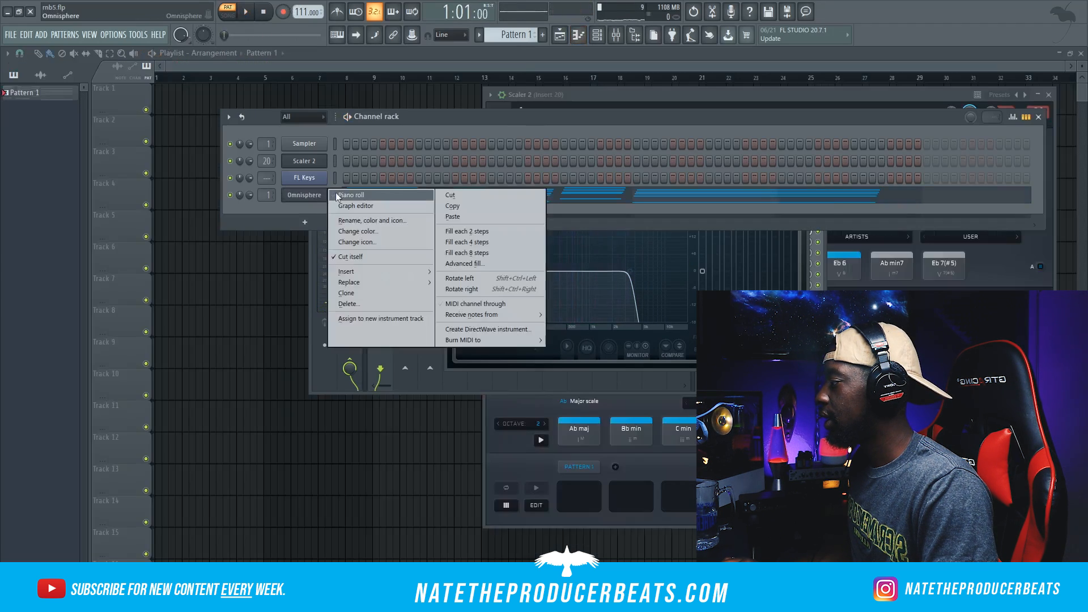
left_click(350, 195)
key("space")
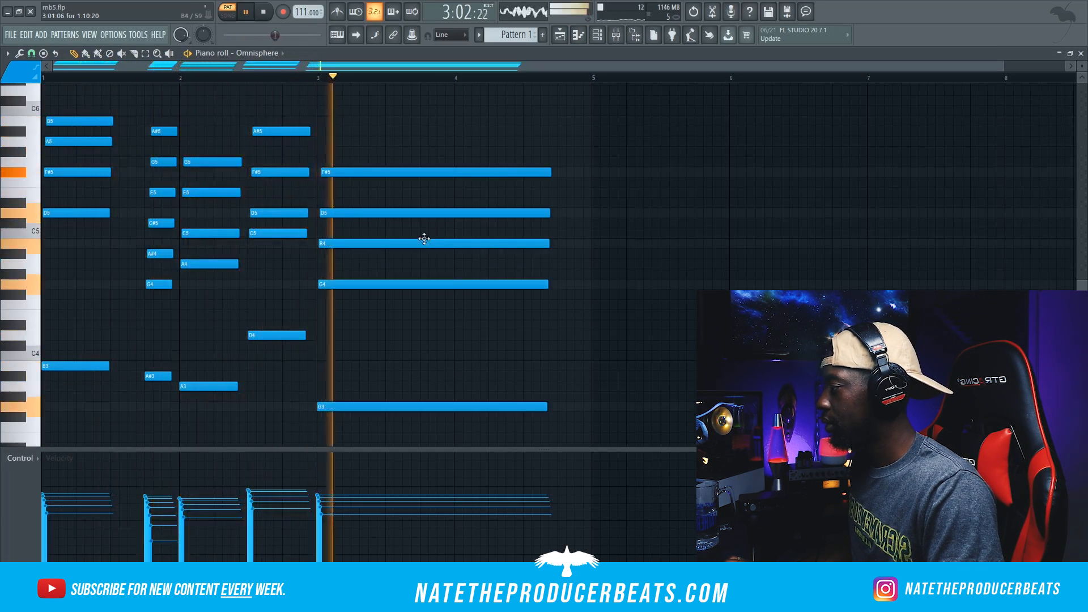
left_click(265, 14)
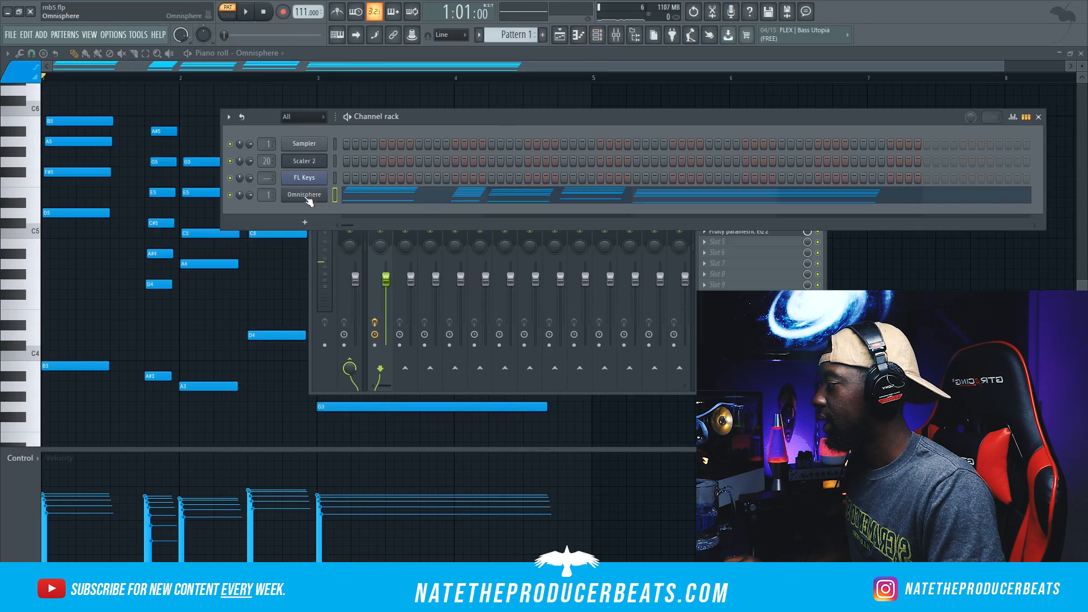
Step: Clone the Omnisphere channel and copy the chord notes to the cloned channel
right_click(308, 197)
left_click(348, 293)
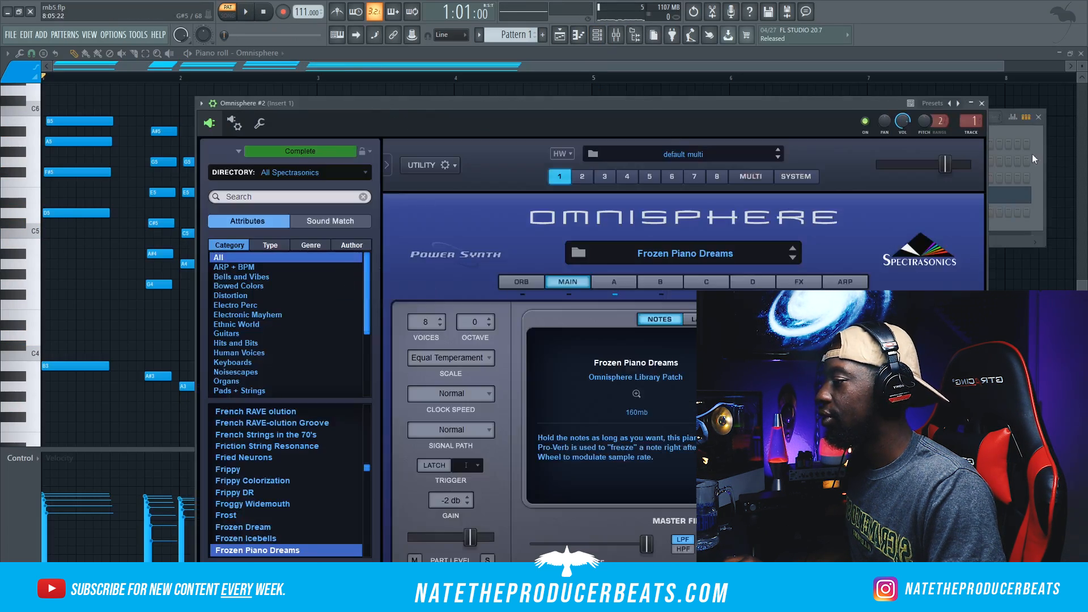
left_click(1034, 159)
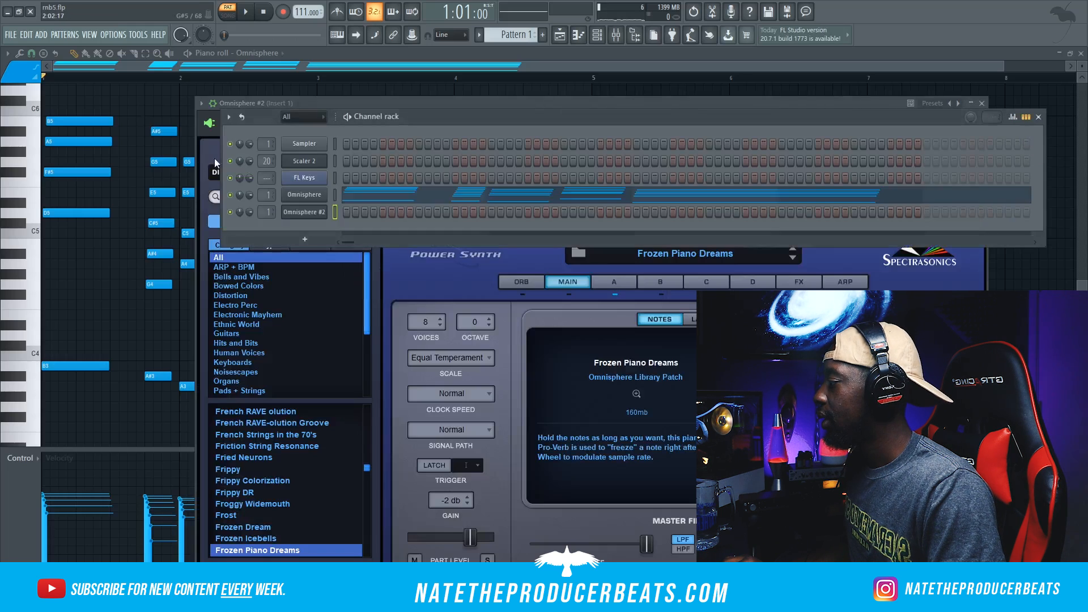
right_click(290, 197)
left_click(441, 209)
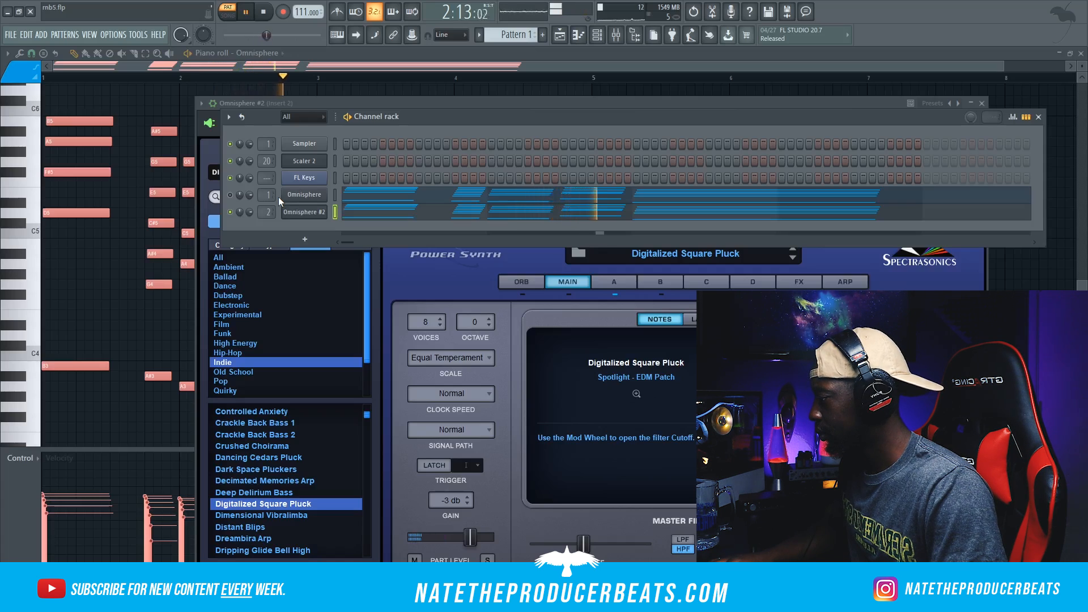
Step: Transpose the Omnisphere #2 chord notes down one octave in the piano roll
right_click(303, 217)
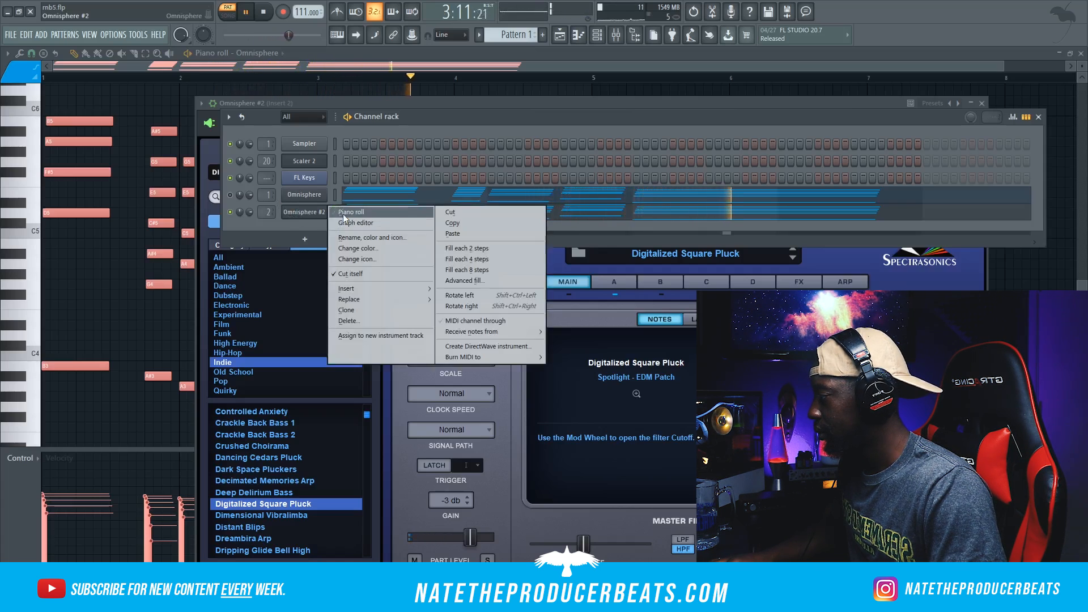
left_click(346, 213)
key("ctrl+Down")
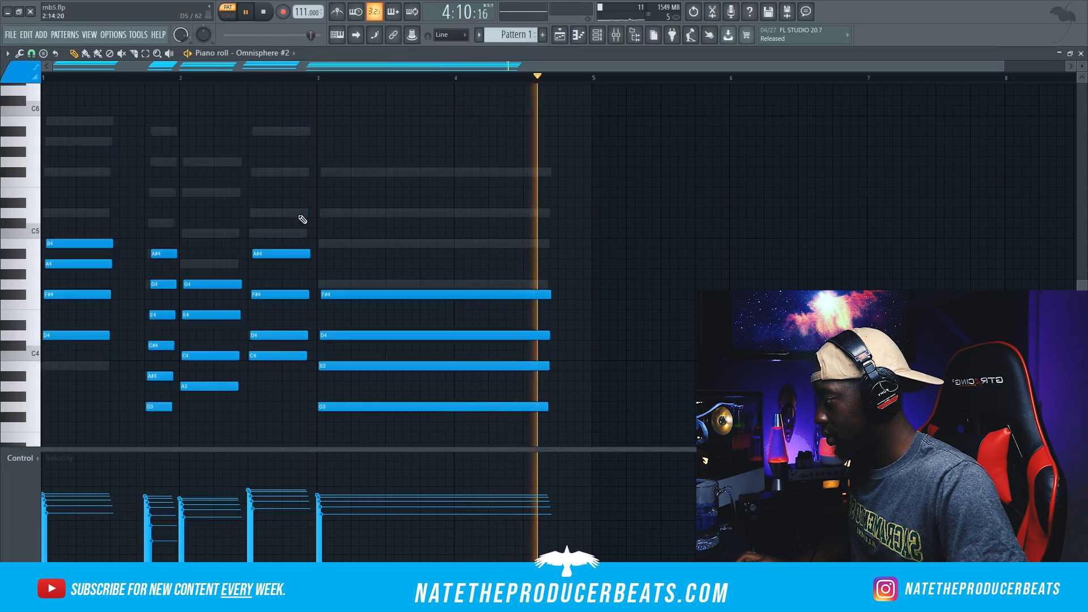
scroll(340, 216, "down", 3)
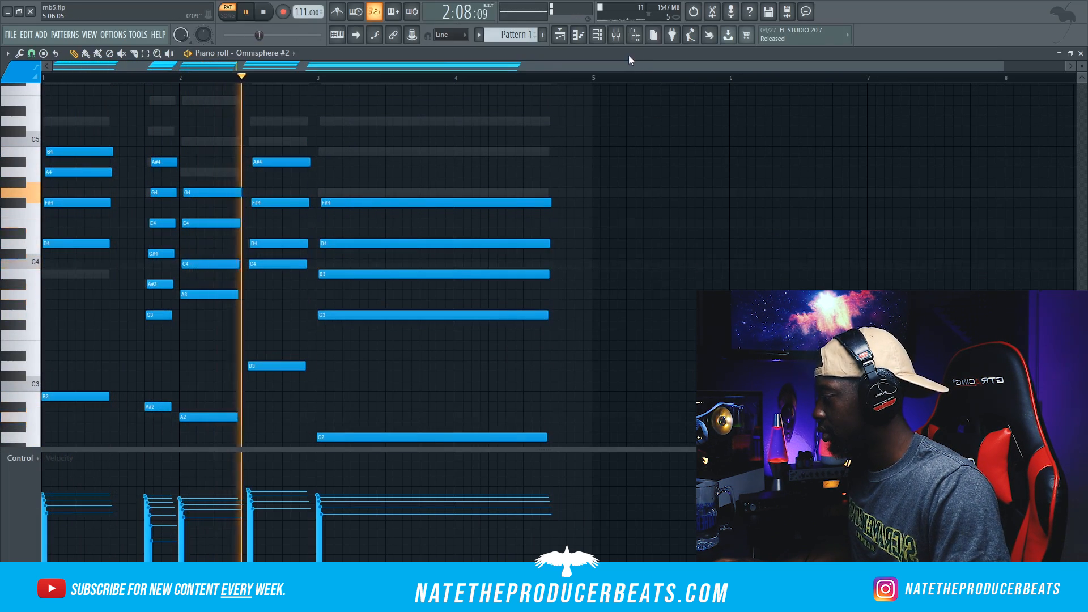
Step: On mixer Insert 2, cut the lows below about 180 Hz with Fruity Parametric EQ 2 and add the Wider effect
left_click(622, 35)
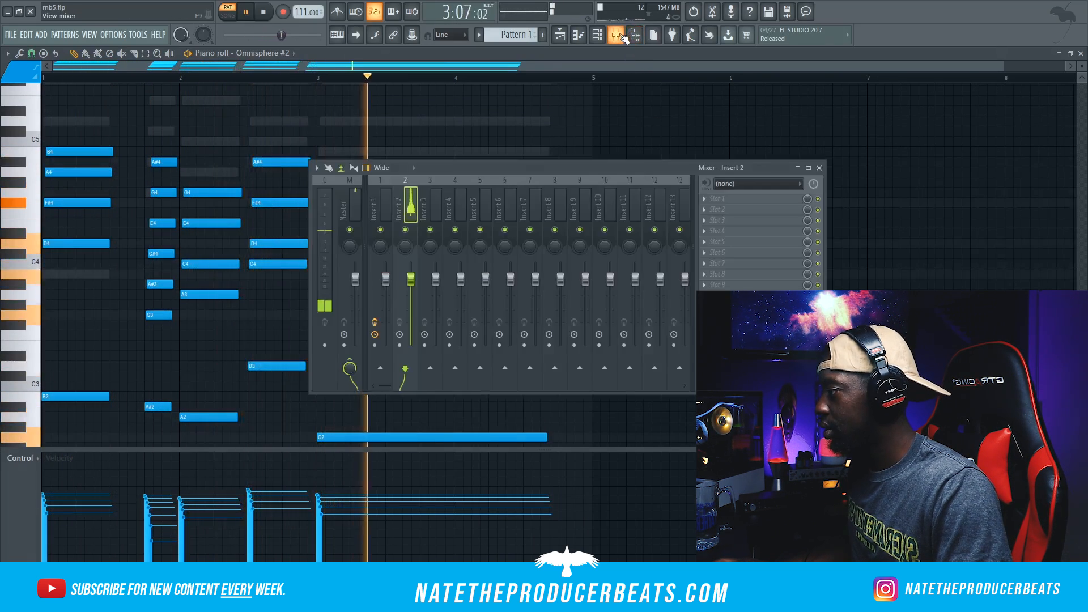
left_click(604, 35)
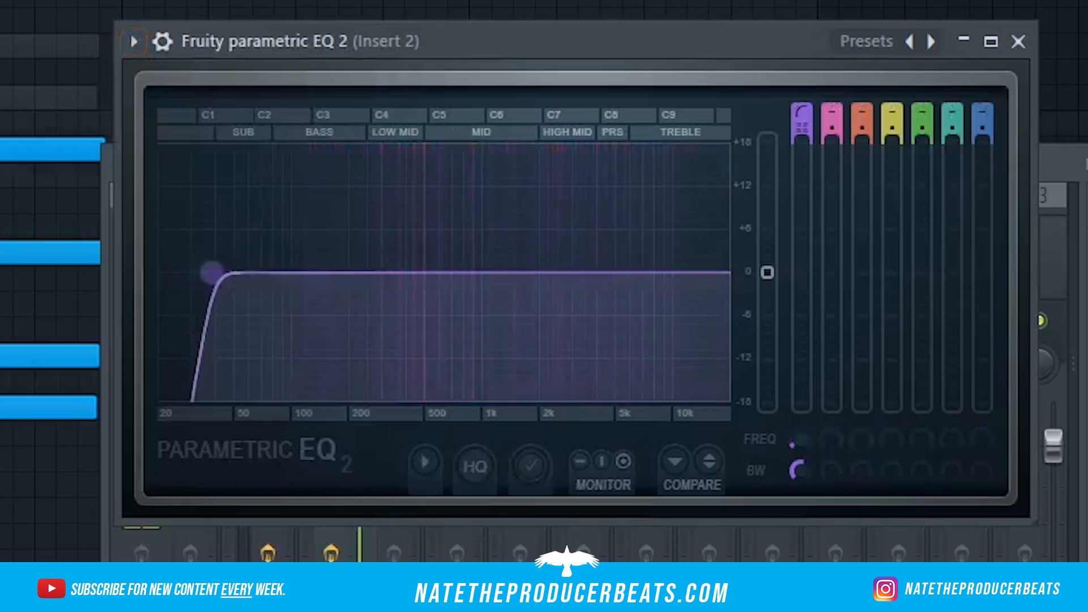
left_click_drag(213, 272, 328, 273)
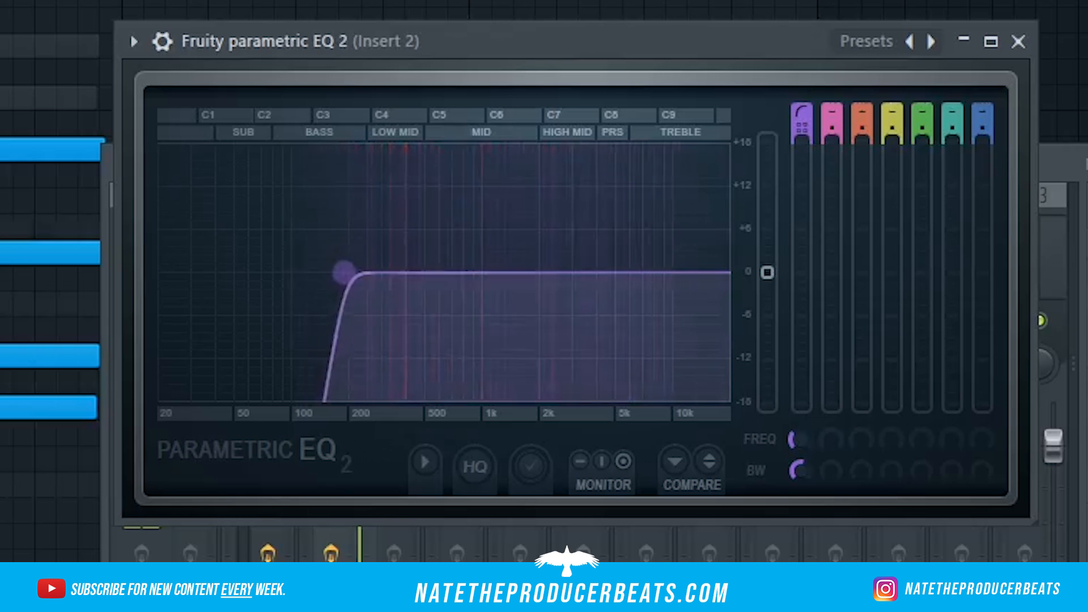
scroll(348, 274, "up", 2)
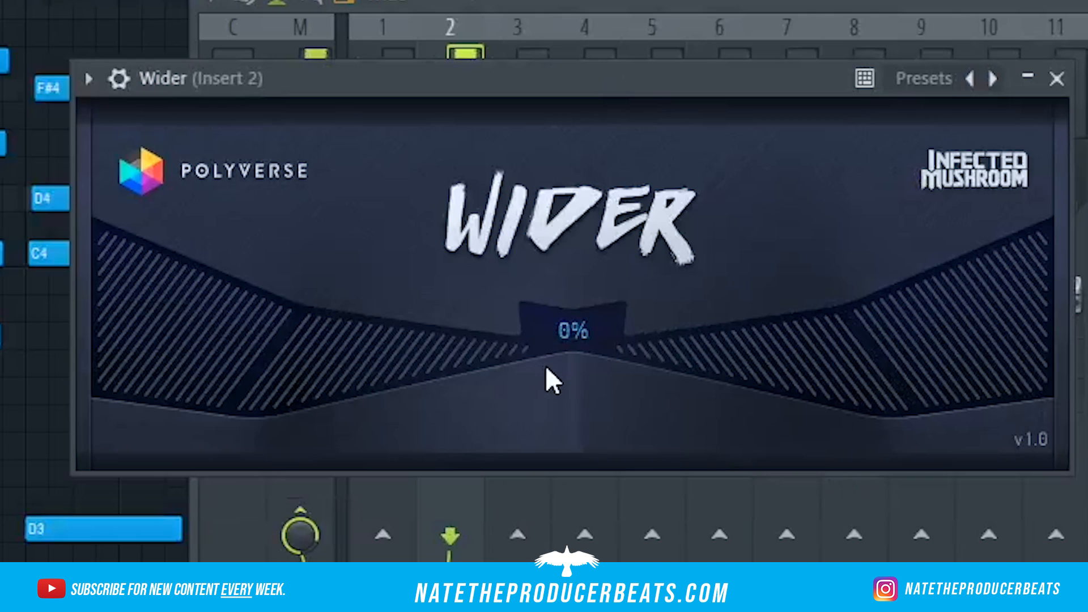
left_click_drag(729, 148, 930, 1)
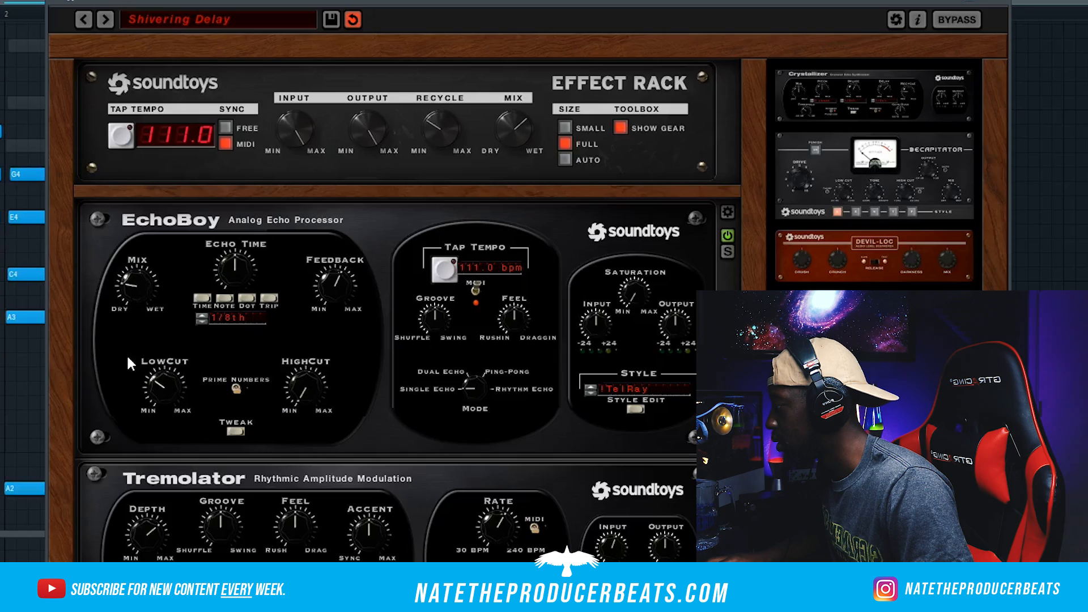
Step: In Effect Rack's Shivering Delay preset on Insert 2, soften PanMan's smoothing, reduce its width to the midpoint and slow its rate
left_click_drag(127, 360, 118, 330)
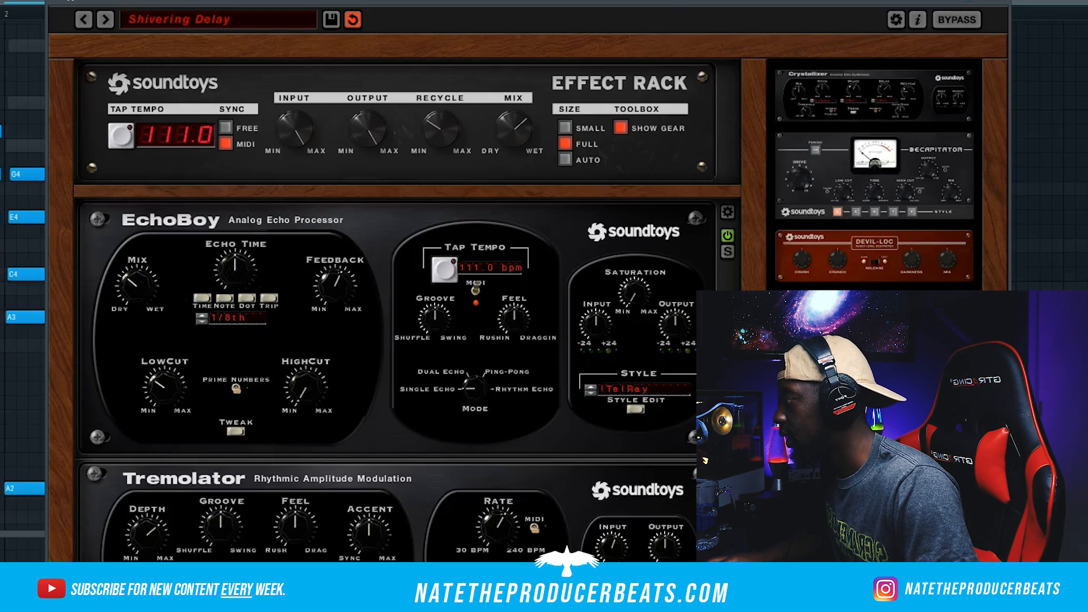
scroll(874, 174, "down", 2)
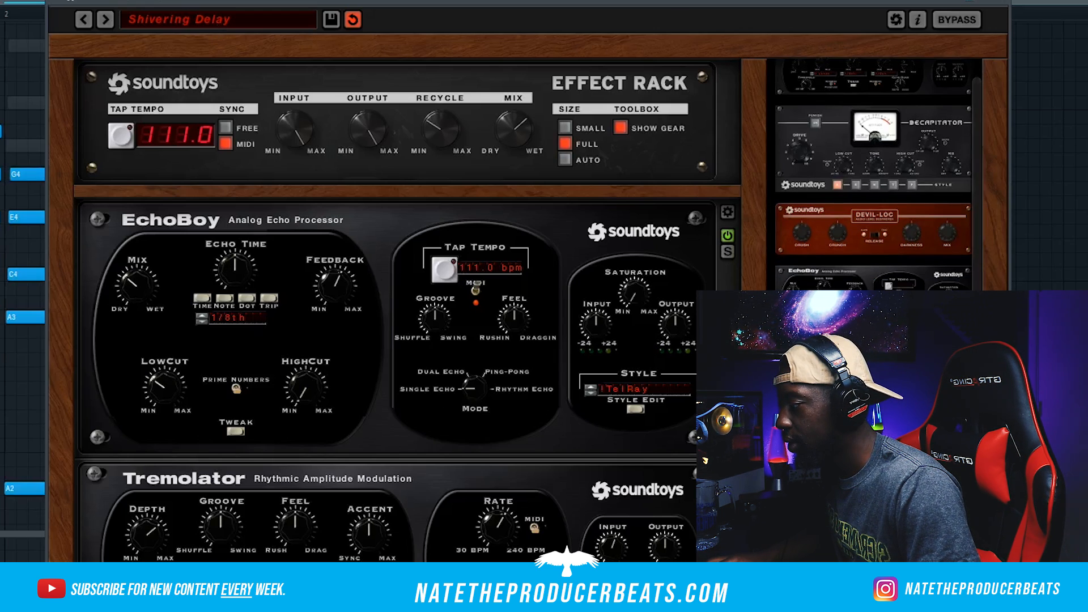
scroll(879, 175, "down", 4)
scroll(406, 351, "down", 6)
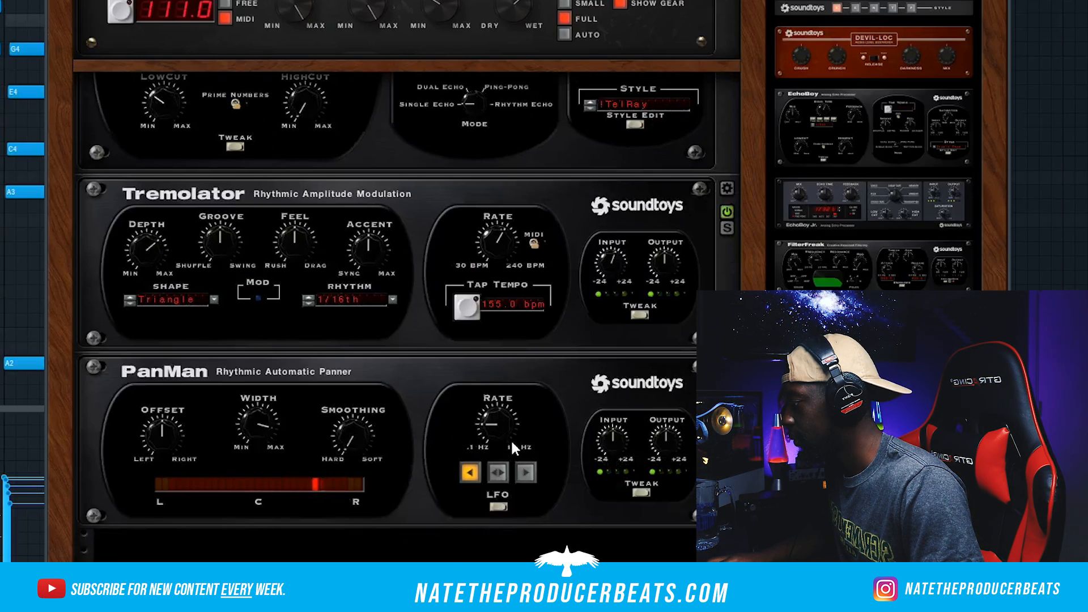
left_click_drag(320, 356, 319, 304)
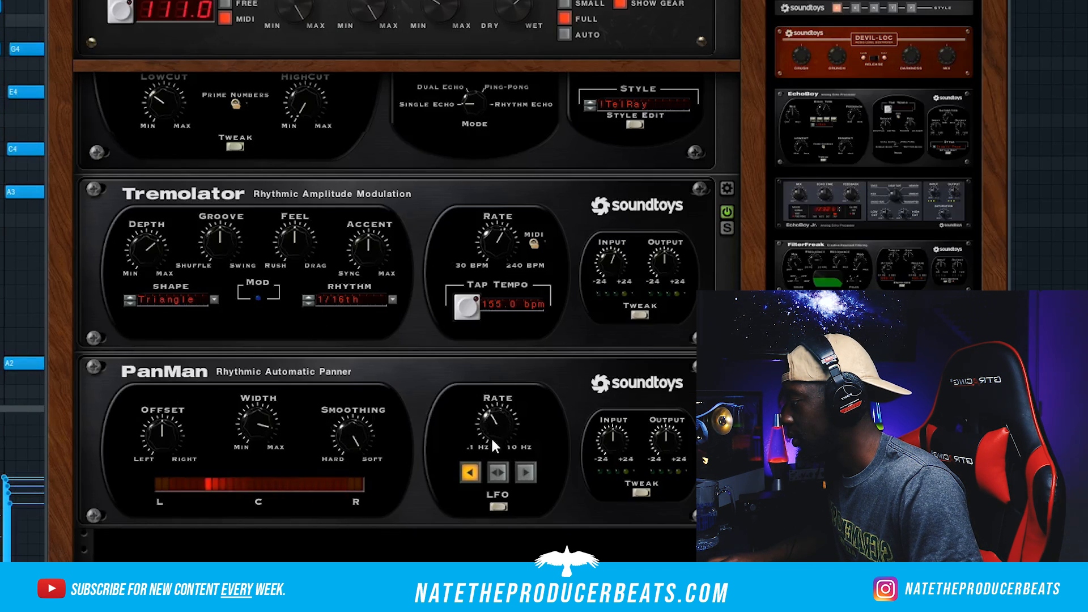
left_click_drag(254, 459, 252, 483)
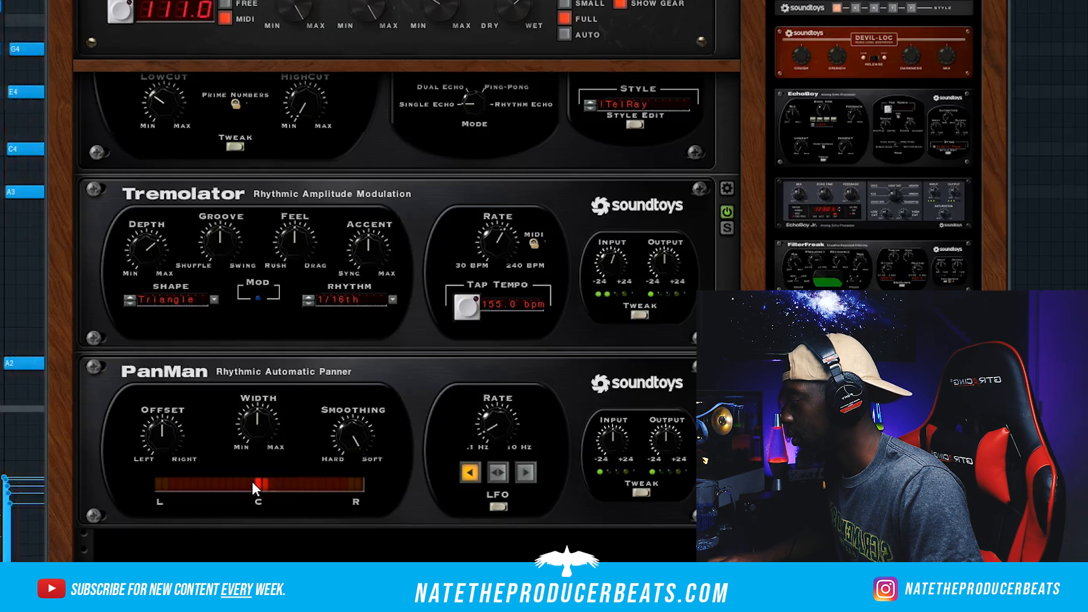
left_click_drag(250, 479, 243, 497)
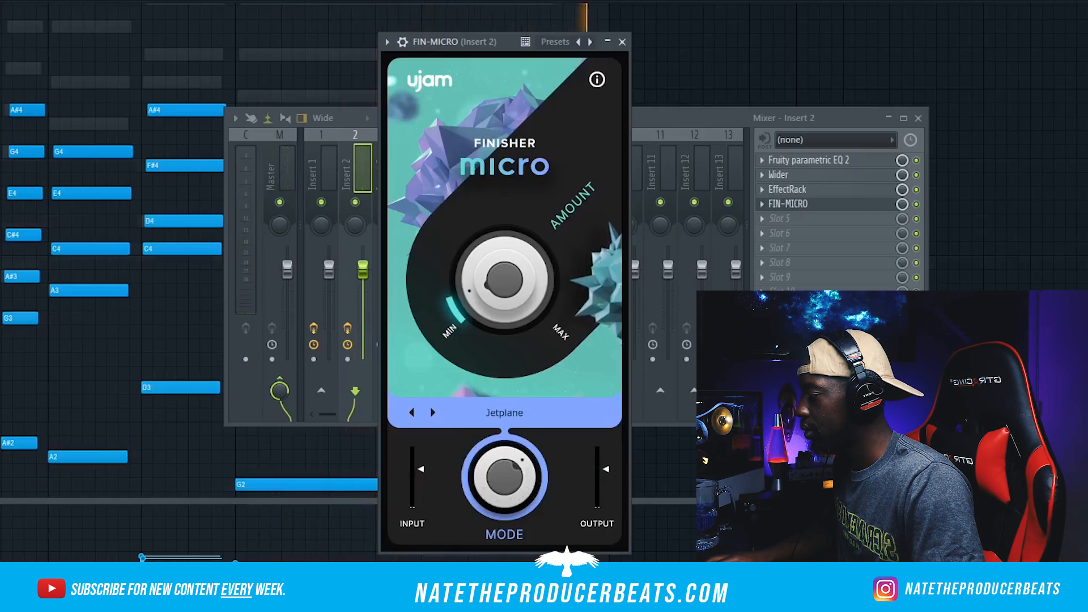
Step: Raise the Finisher Micro amount slightly in Jetplane mode on Insert 2
left_click_drag(499, 309, 489, 291)
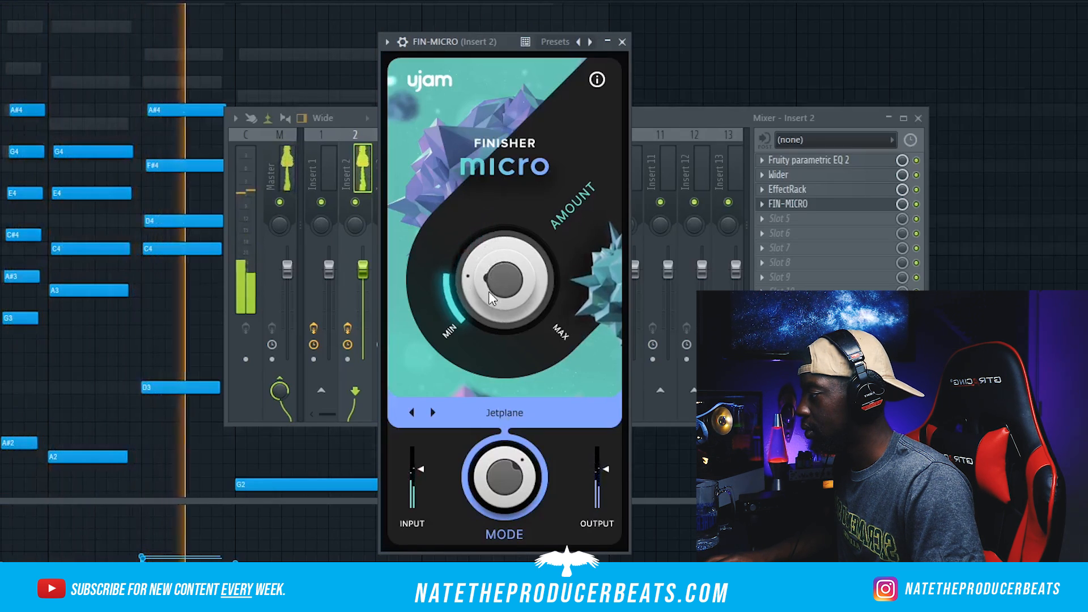
Step: Lower the Finisher Micro amount slightly on Insert 2, close the effect and bring up the channel rack
left_click_drag(488, 291, 489, 297)
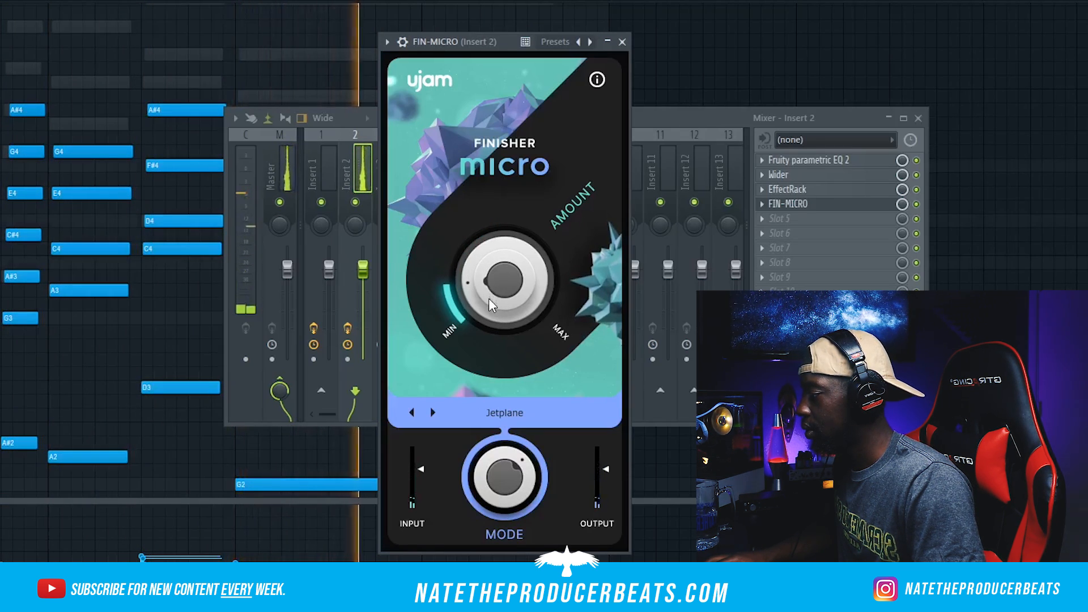
left_click(622, 41)
key("F9")
key("F9")
key("F6")
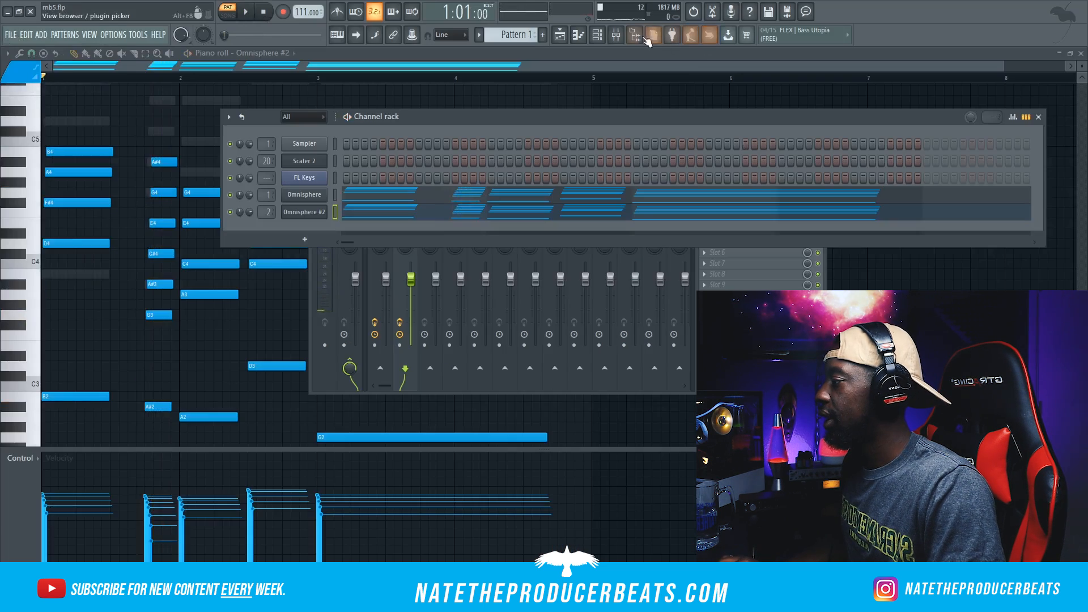
Step: Open Xpand!2 from the installed VST generators in a new channel
left_click(635, 36)
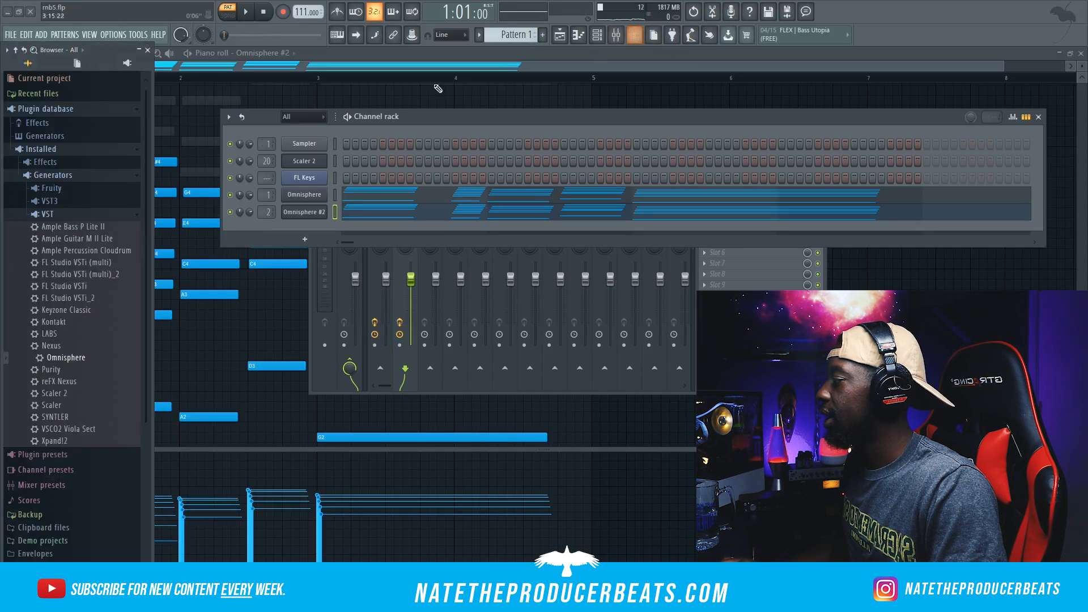
right_click(67, 441)
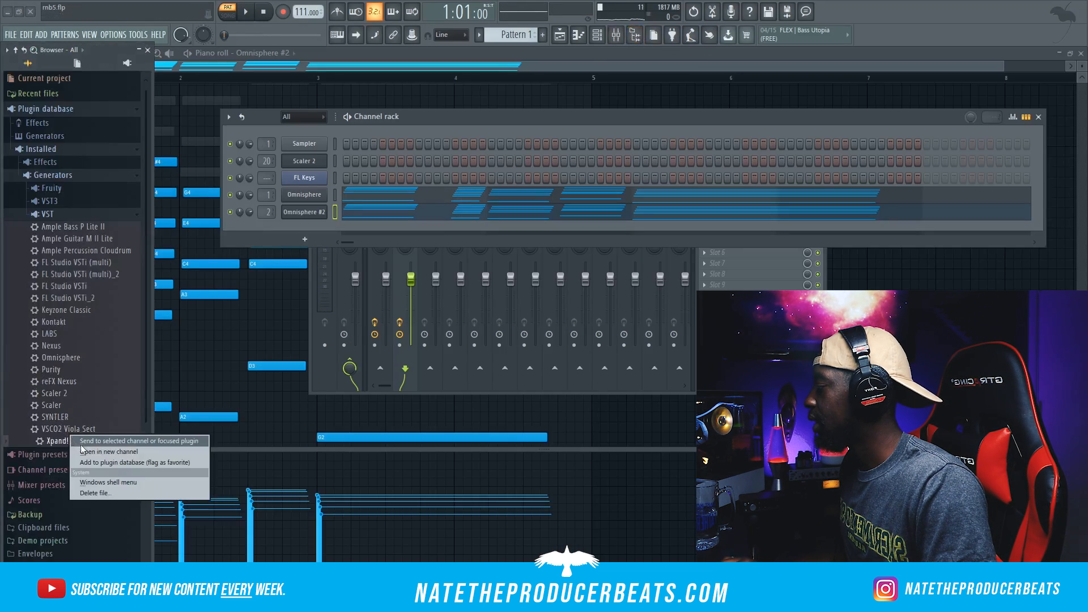
left_click(87, 452)
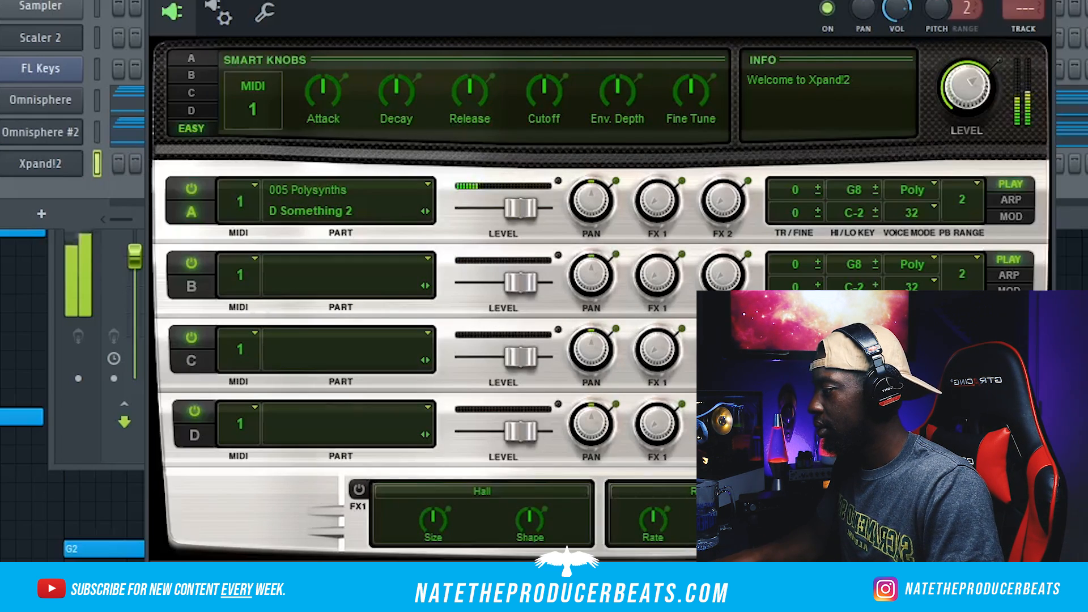
Step: Turn on the arpeggiator for Xpand!2 part A and choose its rate and mode
left_click(1012, 199)
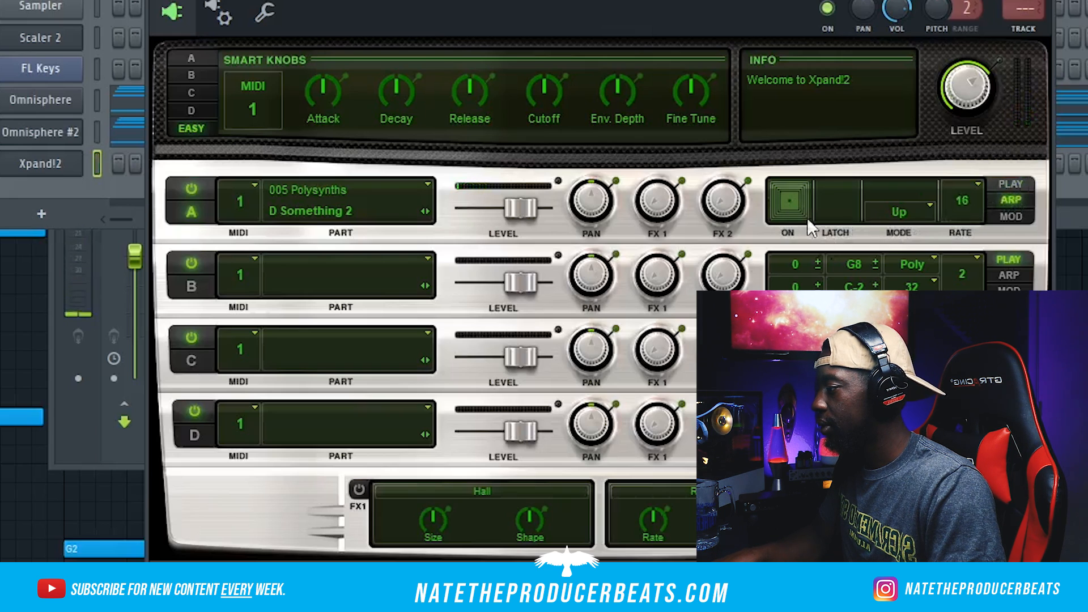
left_click(962, 204)
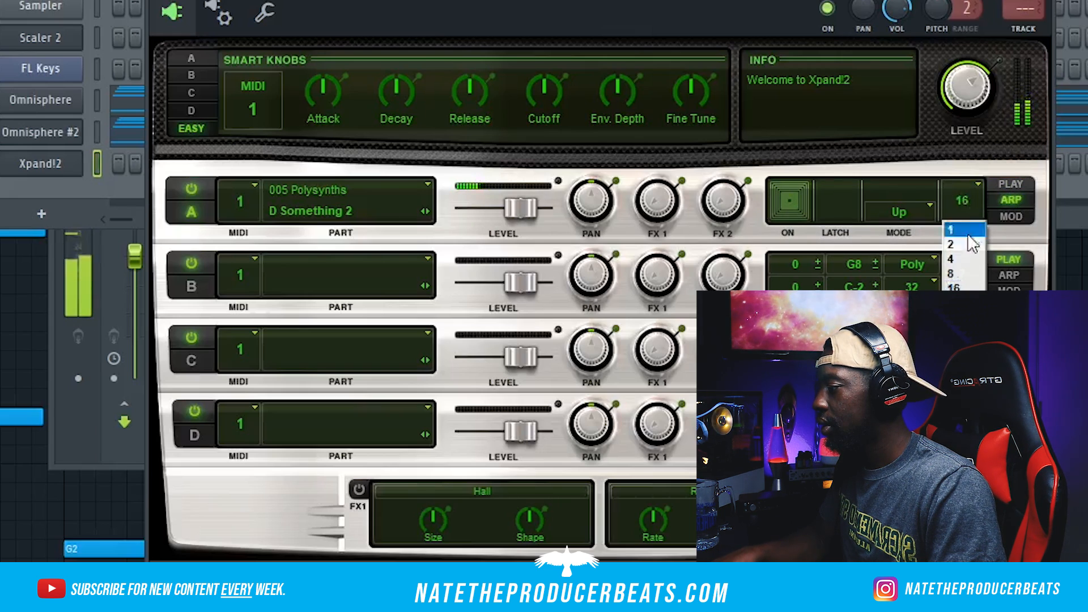
left_click(913, 209)
left_click(886, 275)
Step: Copy the chord notes from the Omnisphere #2 channel and paste them into the Xpand!2 channel
left_click(52, 166)
right_click(213, 292)
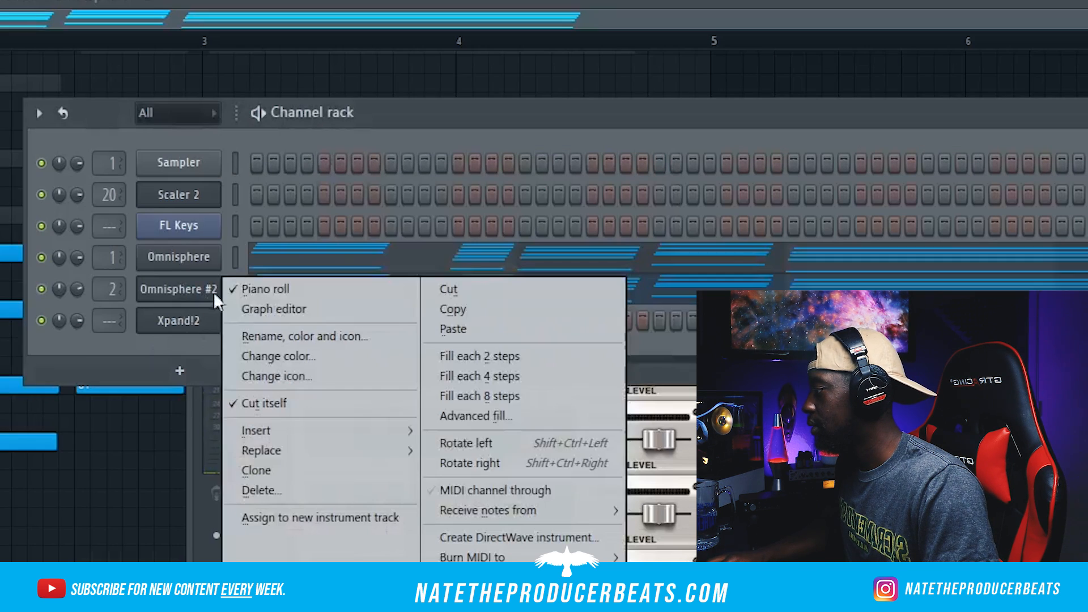
left_click(446, 308)
right_click(199, 322)
left_click(460, 362)
Step: Solo the Xpand!2 channel and play the pattern
right_click(41, 326)
left_click(58, 336)
key("space")
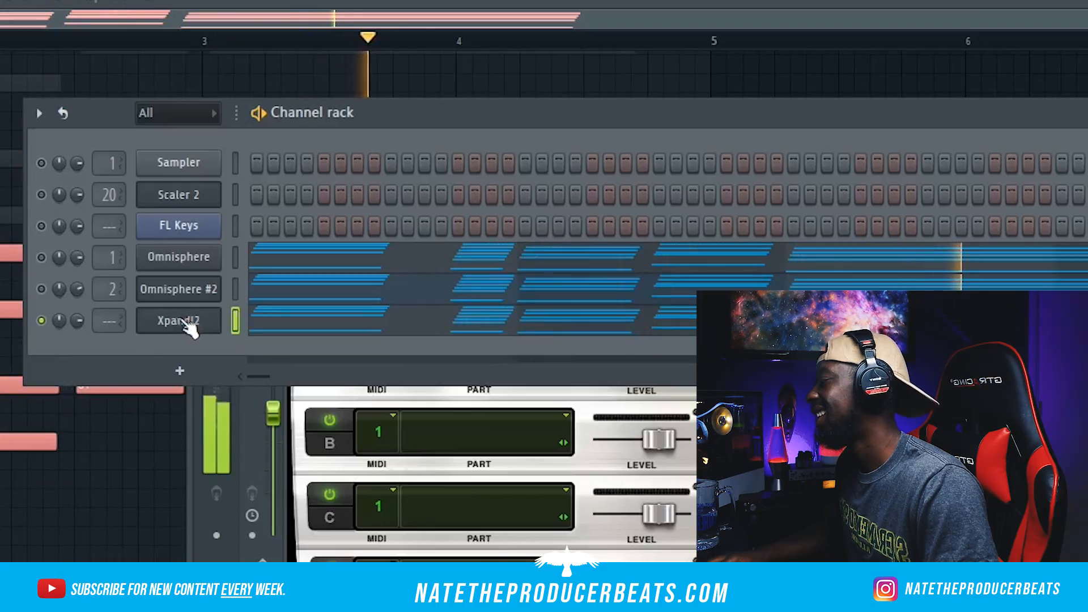
Step: Transpose the Xpand!2 notes up one octave in the piano roll and play them back
right_click(230, 317)
left_click(247, 318)
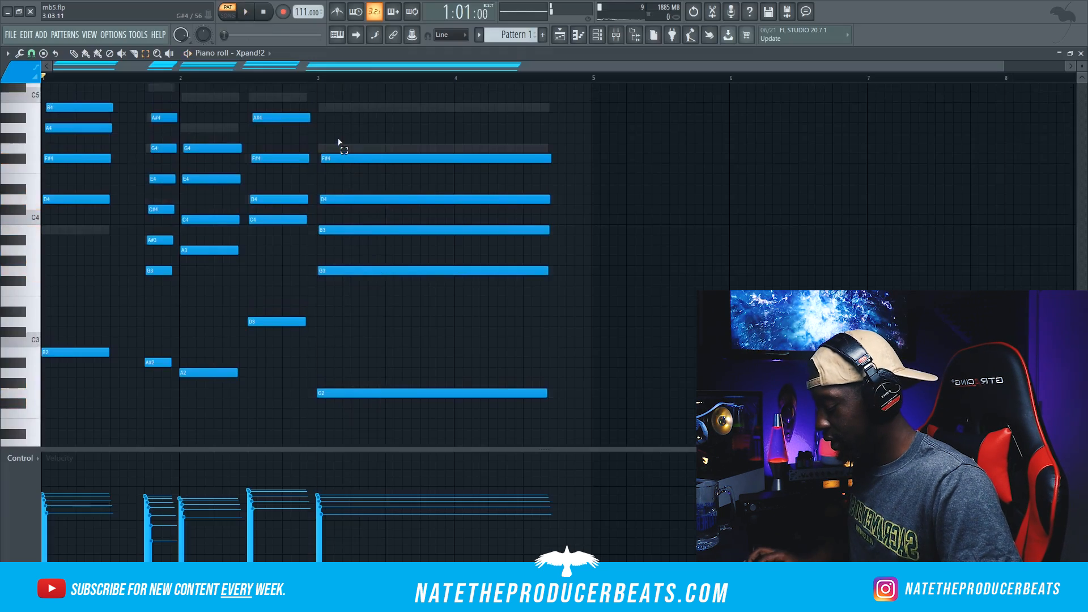
key("Down")
key("space")
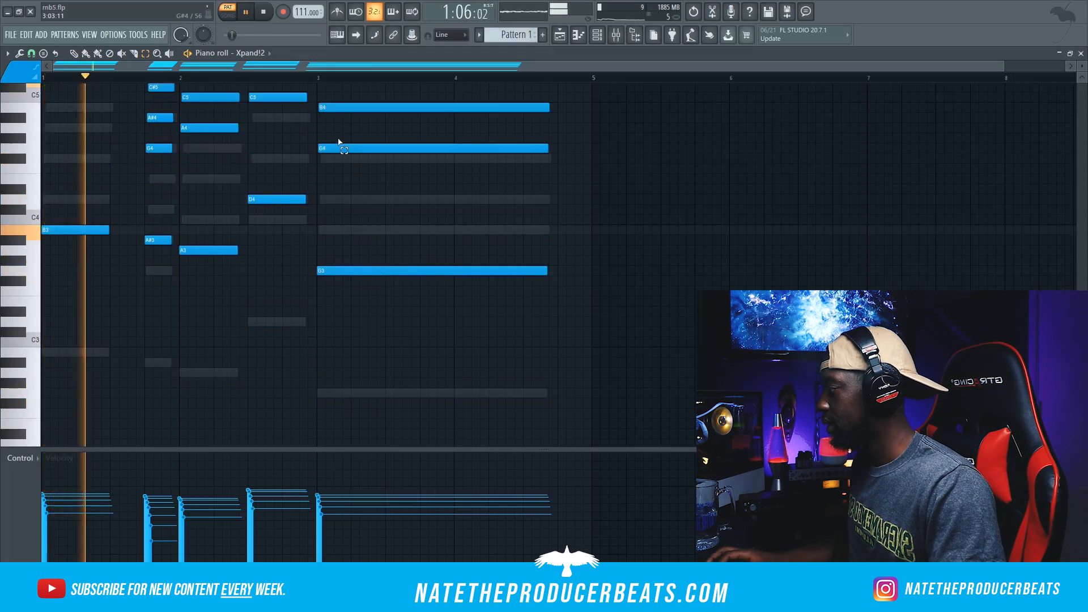
scroll(403, 243, "up", 5)
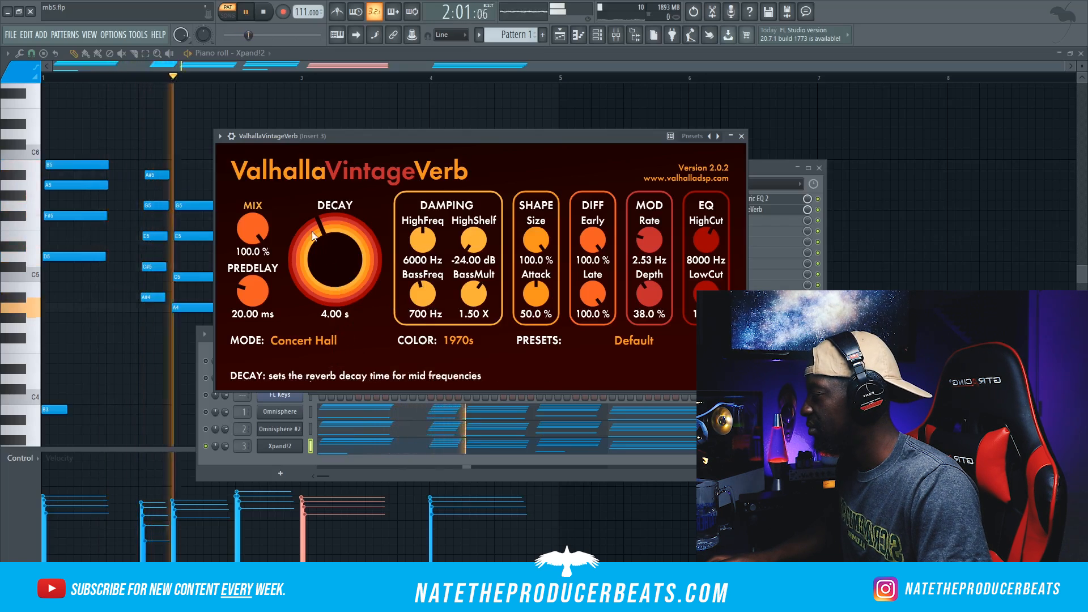
Step: In ValhallaVintageVerb on Insert 3, set the predelay to 0.00 ms, the mix to 50.8 % and the decay to 1.99 s
left_click_drag(253, 289, 253, 317)
left_click_drag(257, 230, 243, 300)
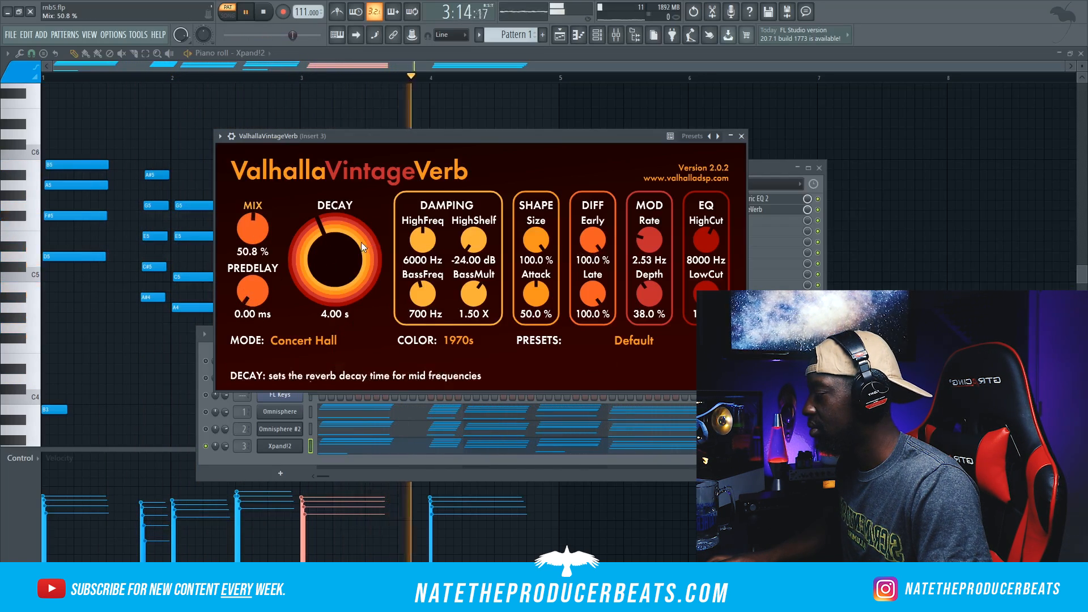
scroll(320, 244, "down", 5)
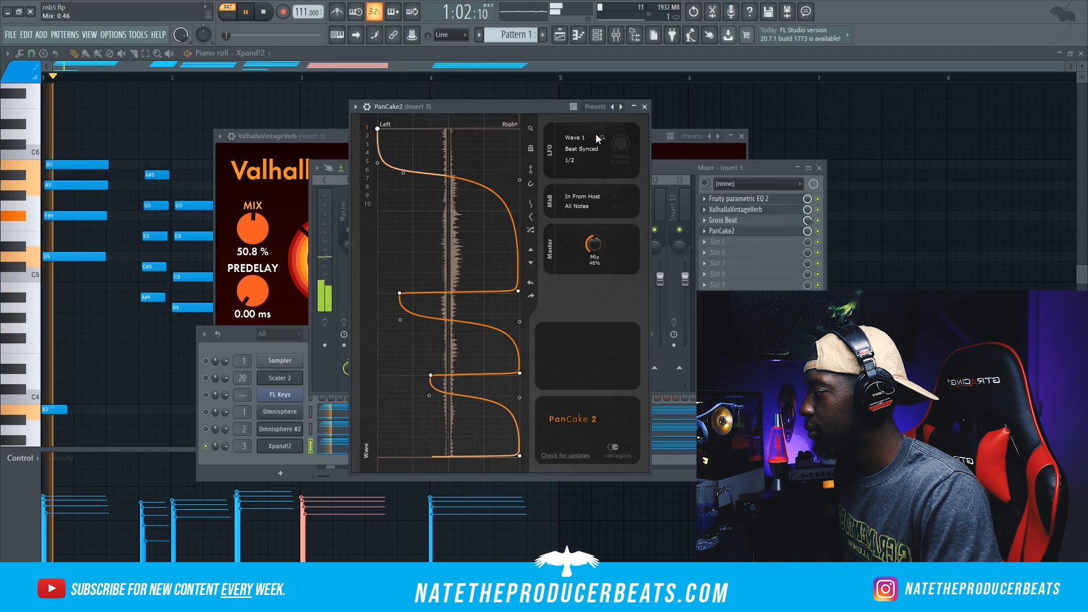
Step: Set up PanCake2 on Insert 3 with a beat-synced 1/2 LFO on Wave 1 and a 46% mix
left_click(596, 137)
left_click(596, 138)
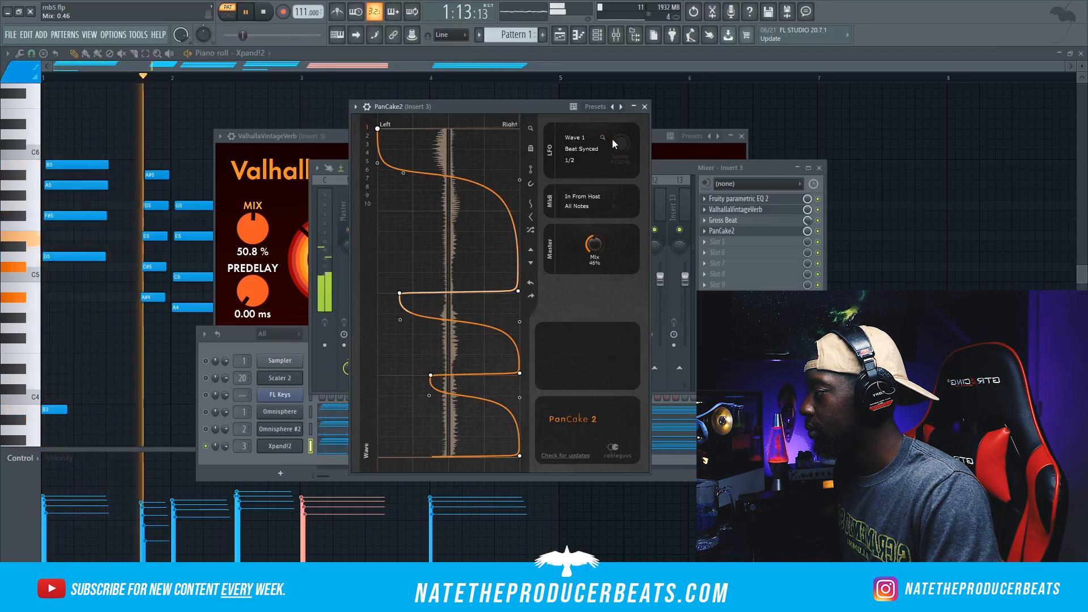
left_click_drag(619, 144, 619, 113)
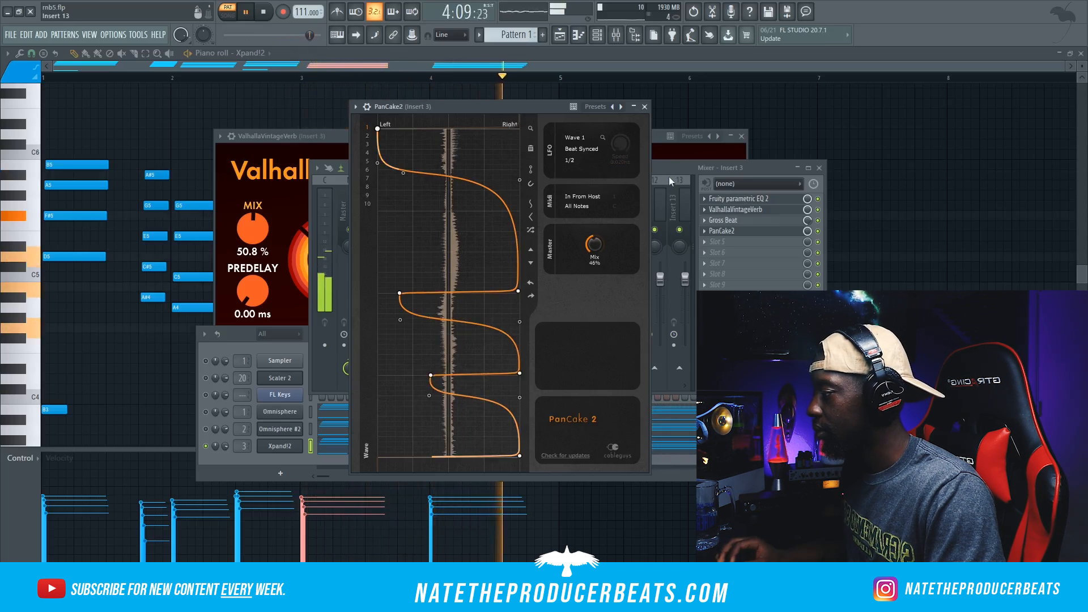
Step: Load the 30Hz + 18kHz cut preset in Fruity Parametric EQ 2 on Insert 2 and start playback
left_click(754, 198)
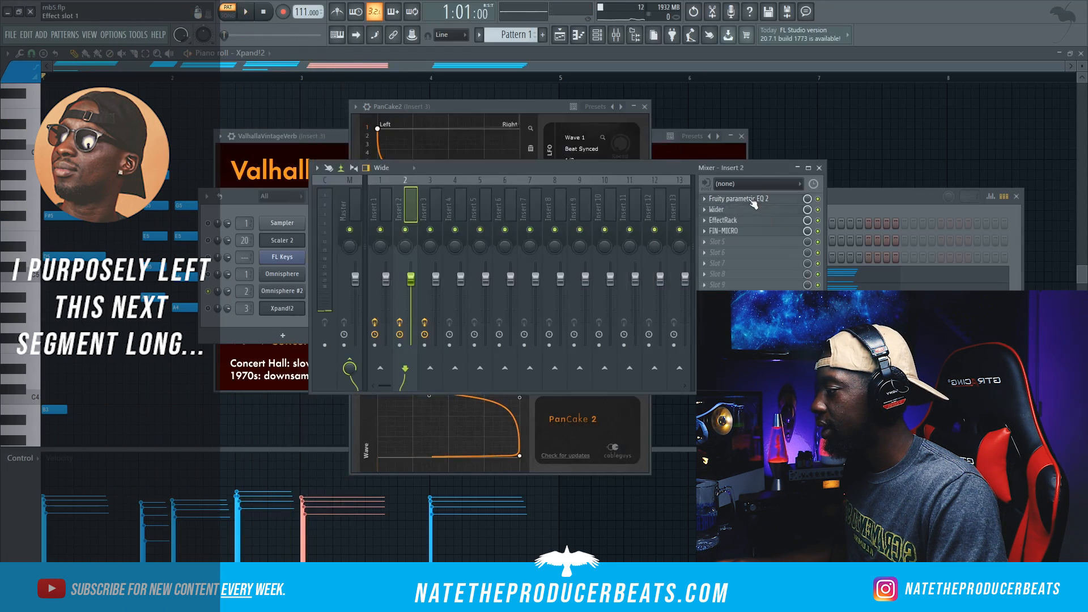
left_click(754, 200)
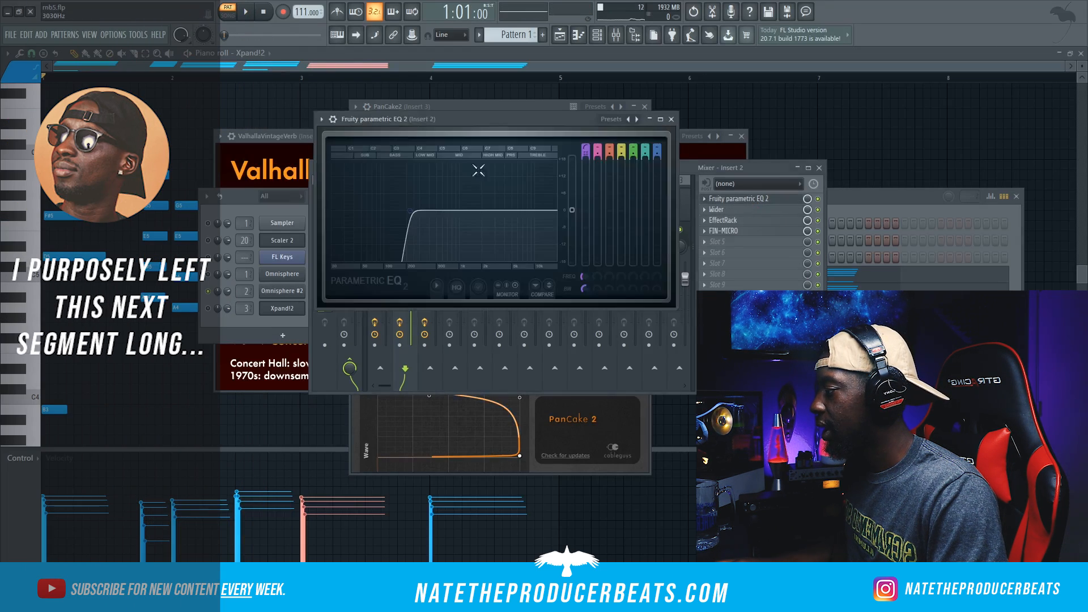
left_click(321, 118)
mouse_move(378, 162)
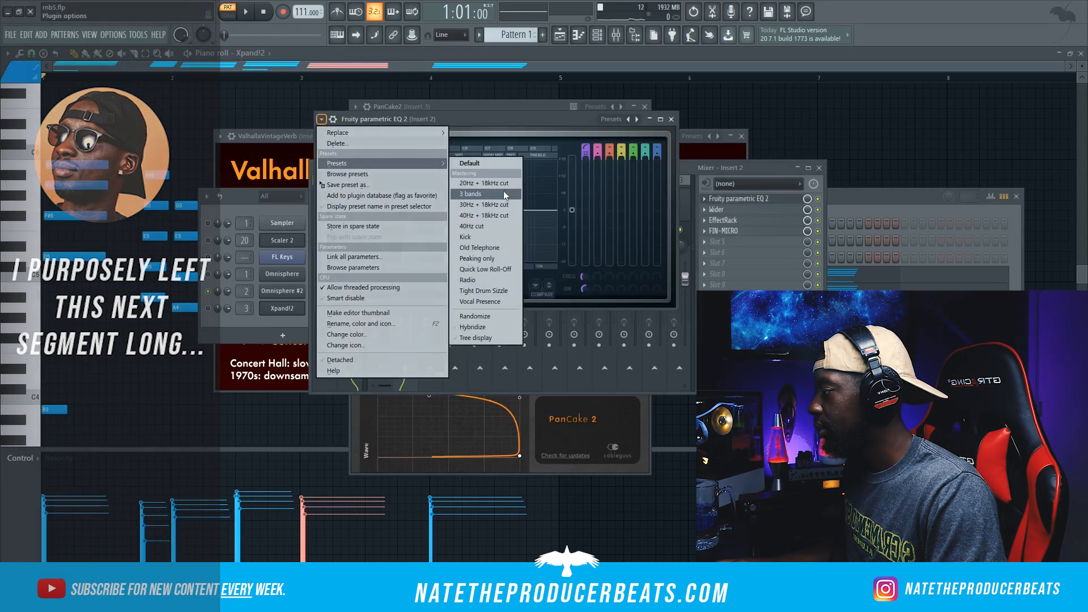
left_click(501, 206)
key("space")
Step: Narrow the Insert 2 EQ by pulling the high cut down to about 1.4 kHz and raising the low cut
left_click_drag(553, 210, 501, 211)
left_click_drag(339, 211, 409, 210)
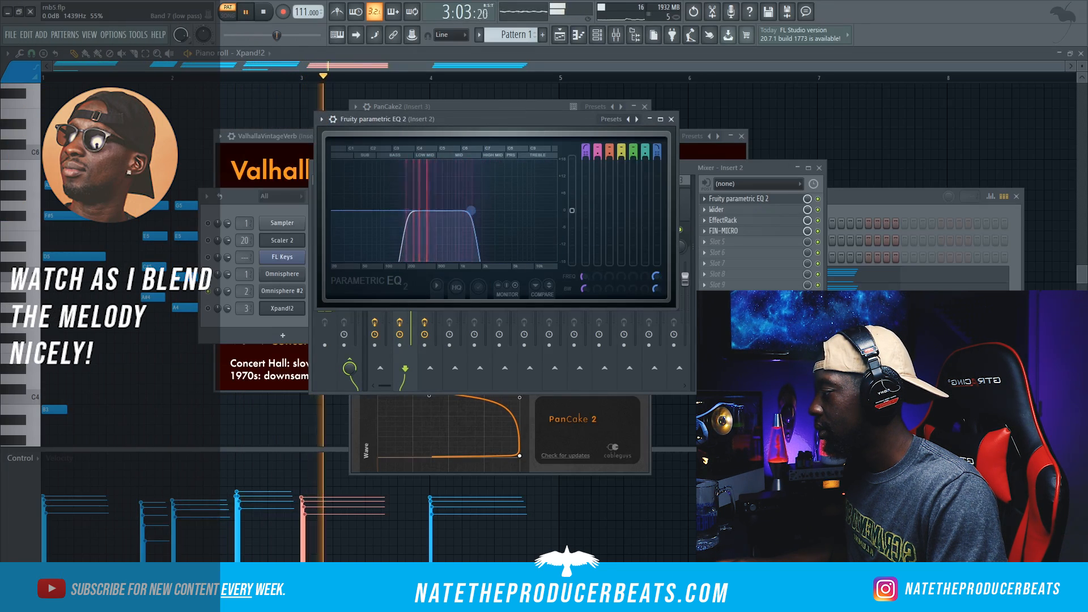
left_click_drag(470, 210, 473, 210)
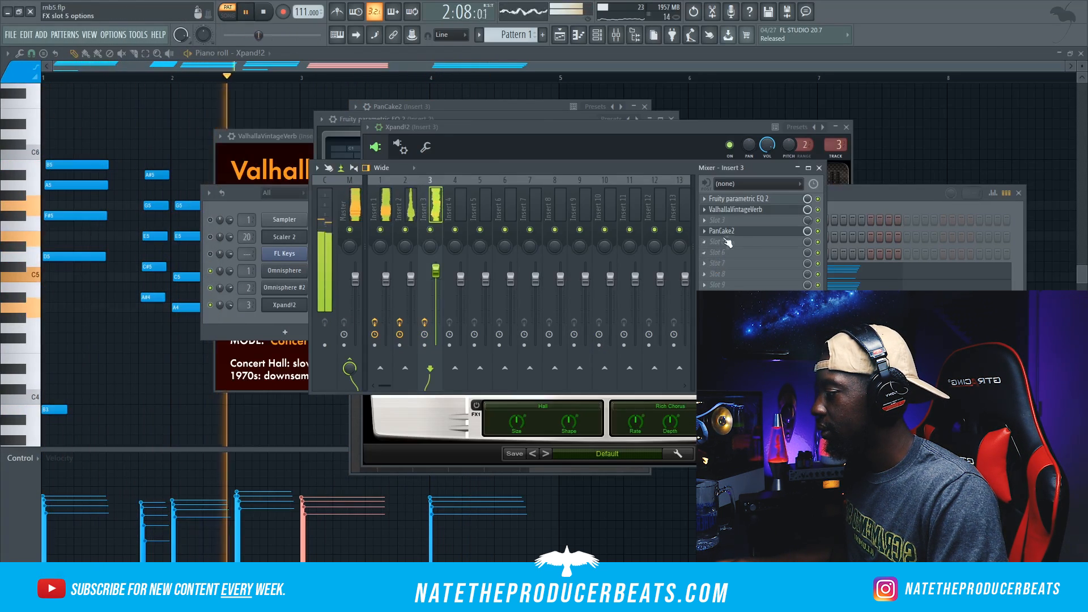
Step: Solo the Omnisphere channel and open its Frozen Piano Dreams patch window
left_click(282, 318)
key("space")
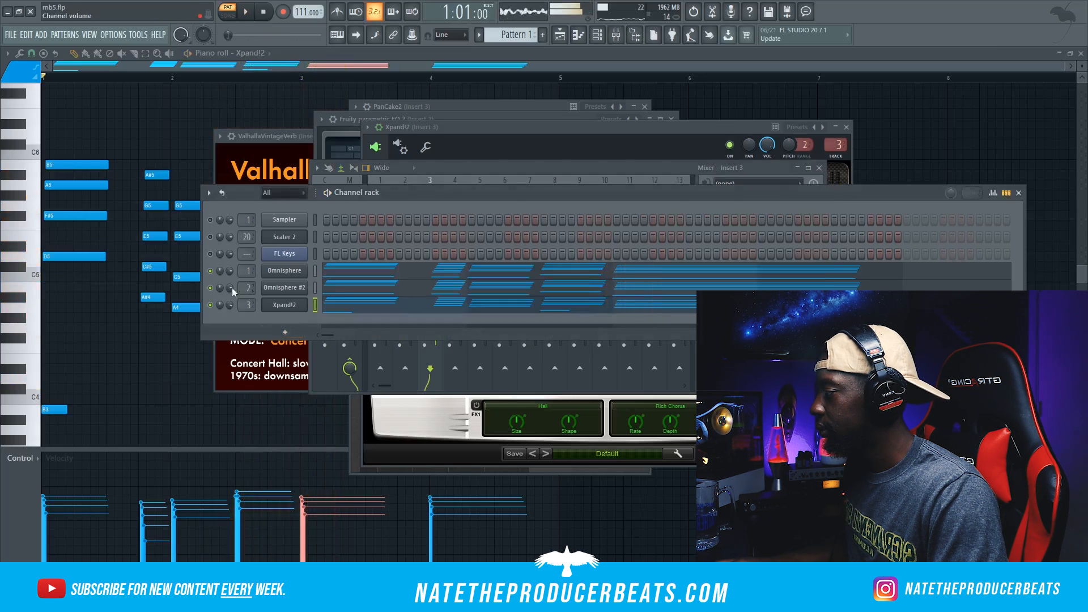
right_click(208, 281)
left_click(218, 282)
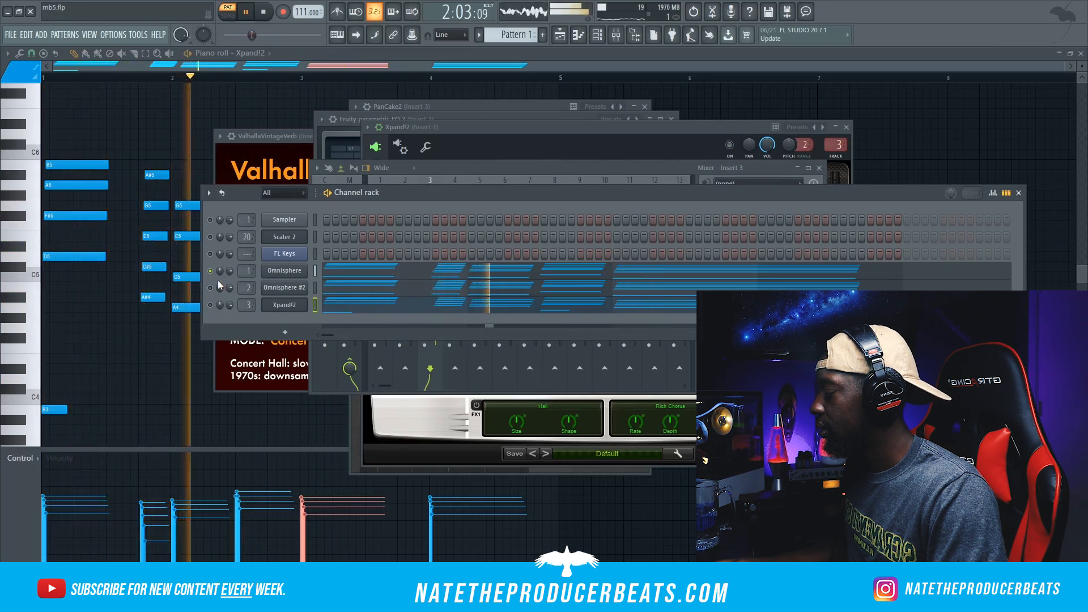
key("space")
left_click(295, 270)
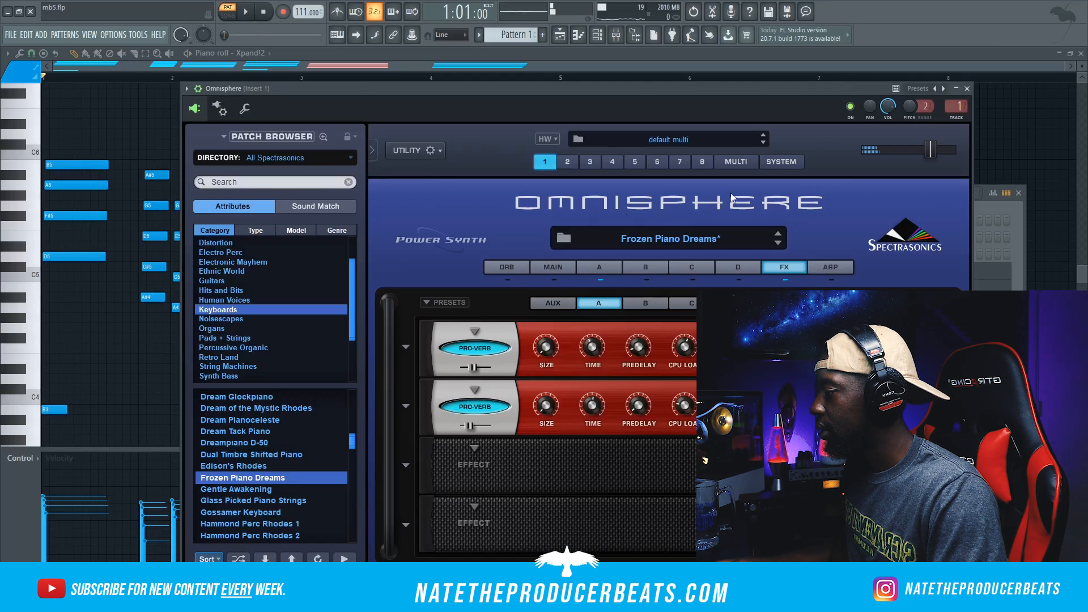
Step: During playback, raise the high cut to about 18 kHz and move the low cut higher in Insert 1's Fruity Parametric EQ 2
key("space")
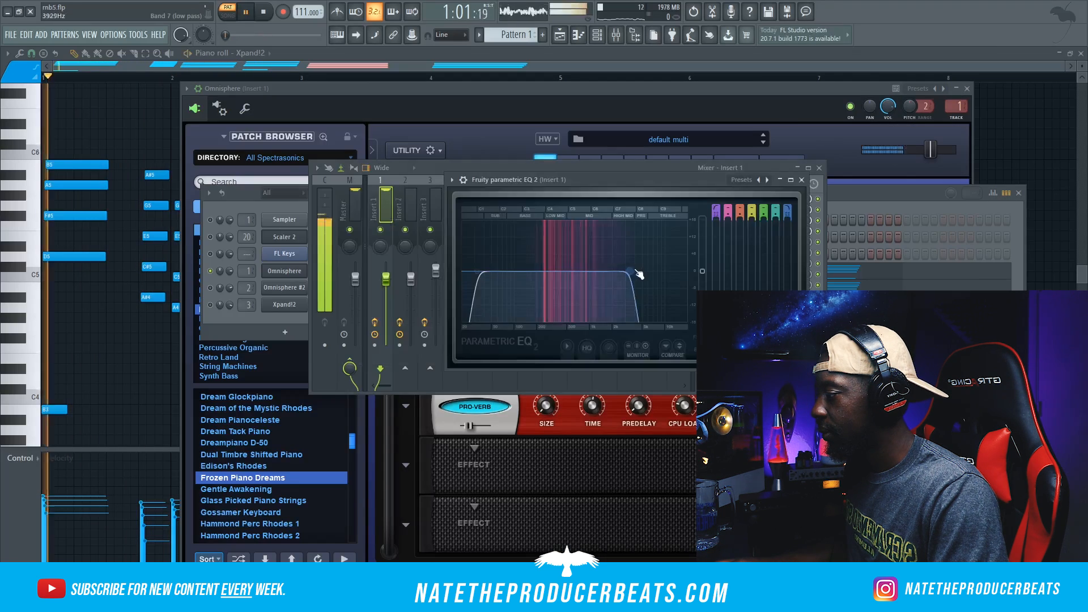
left_click_drag(640, 272, 674, 271)
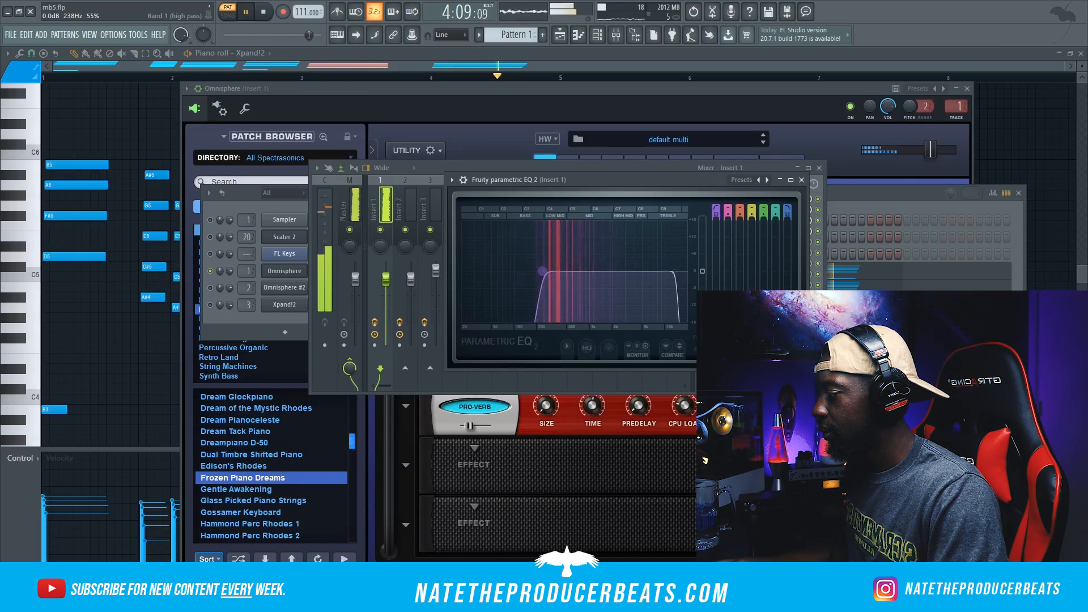
left_click_drag(544, 271, 561, 271)
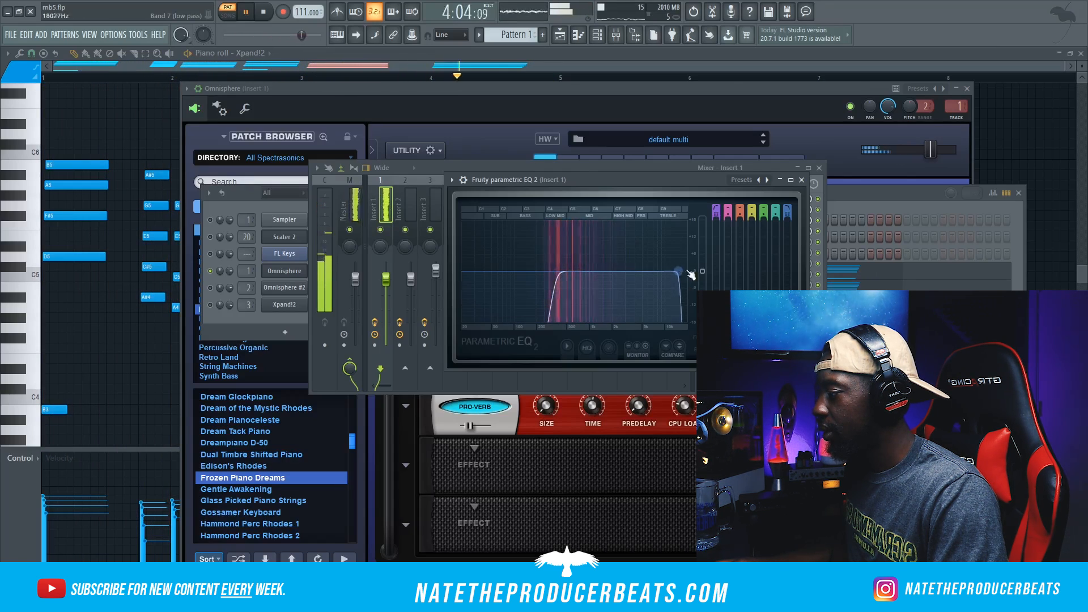
Step: Unmute the Xpand!2 channel in the channel rack
left_click(856, 186)
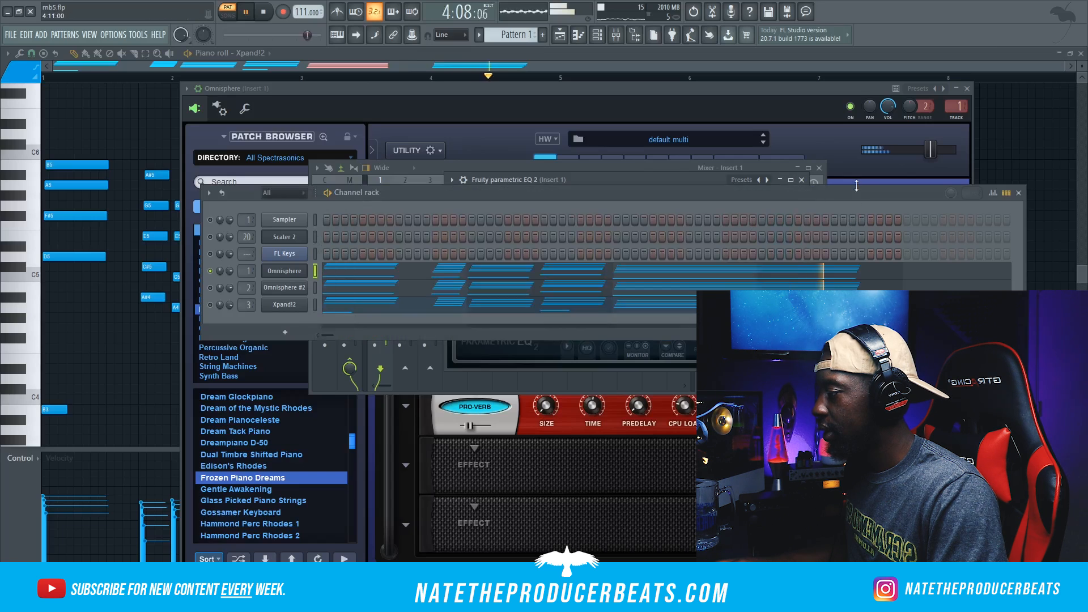
left_click(210, 306)
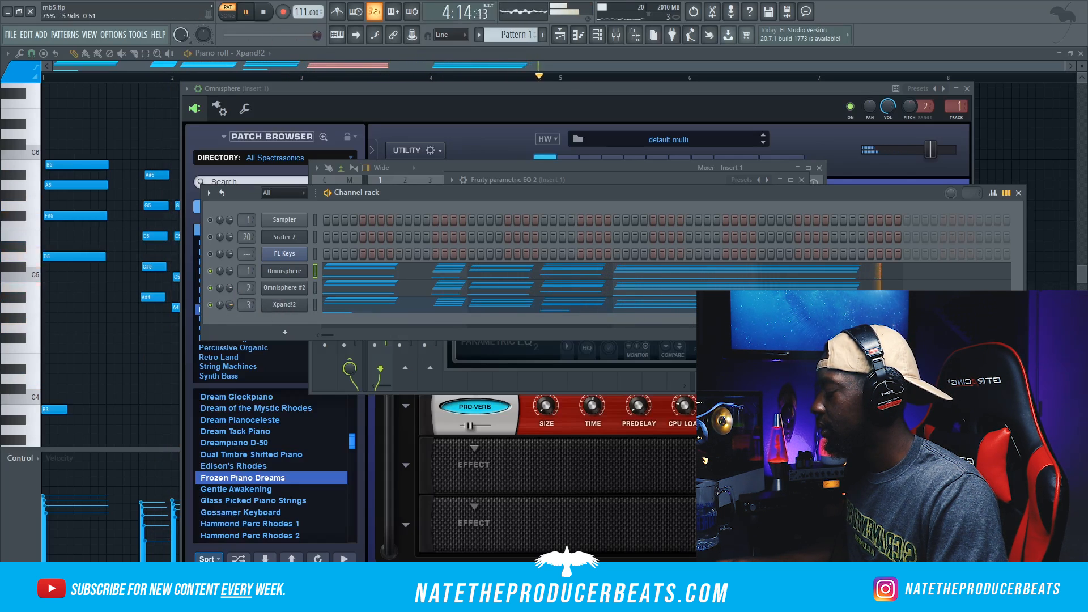
Step: Transpose the Omnisphere #2 chord notes up one octave in the piano roll
right_click(284, 294)
left_click(317, 289)
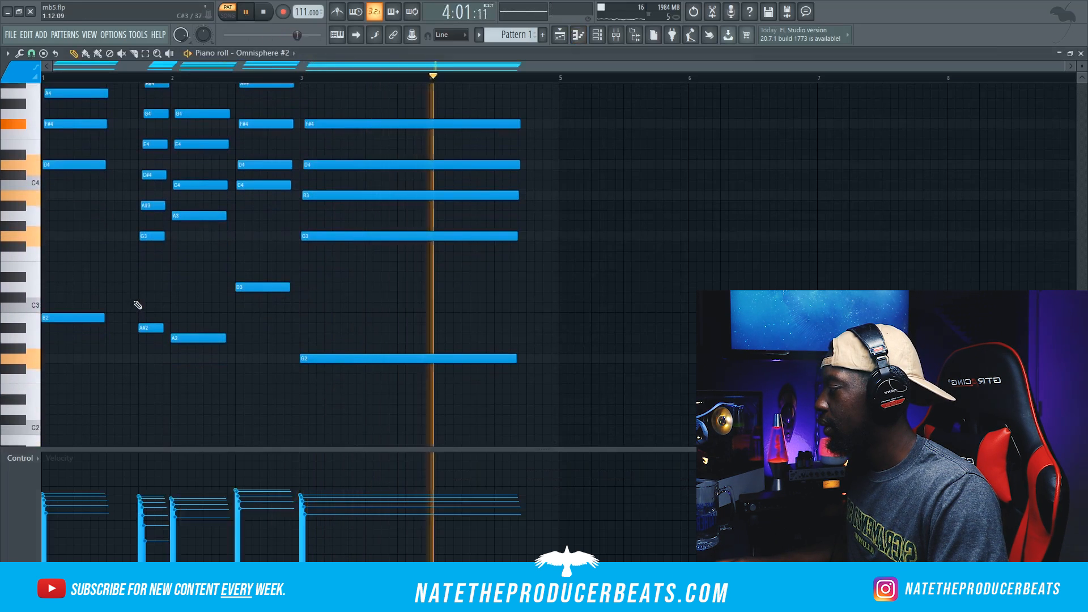
key("ctrl+Up")
scroll(139, 304, "up", 1)
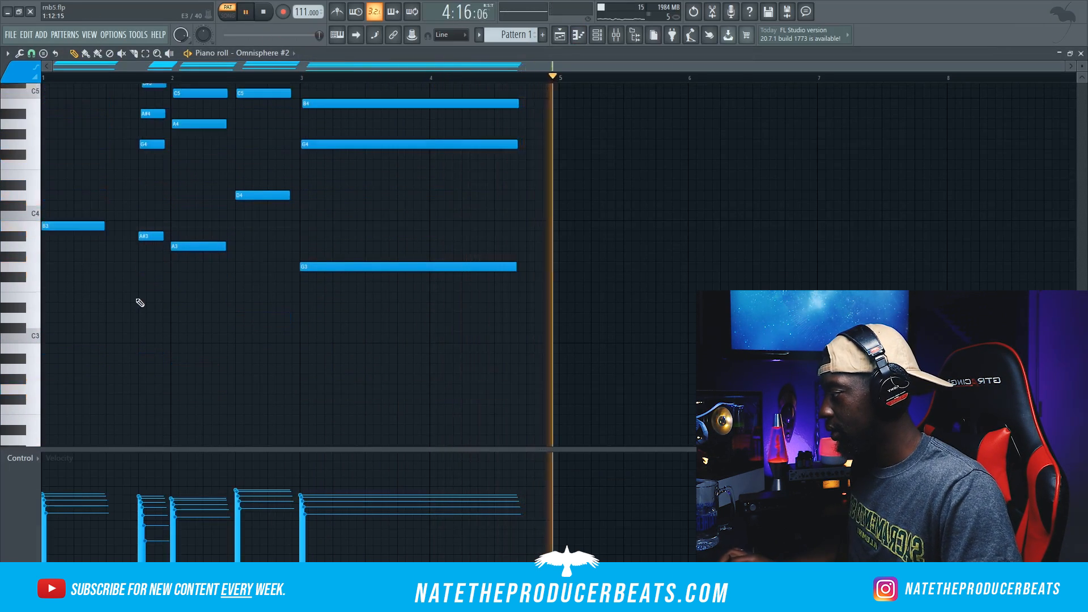
scroll(330, 199, "up", 4)
Step: Bring up the channel rack and turn the Xpand!2 channel volume down slightly
left_click(602, 36)
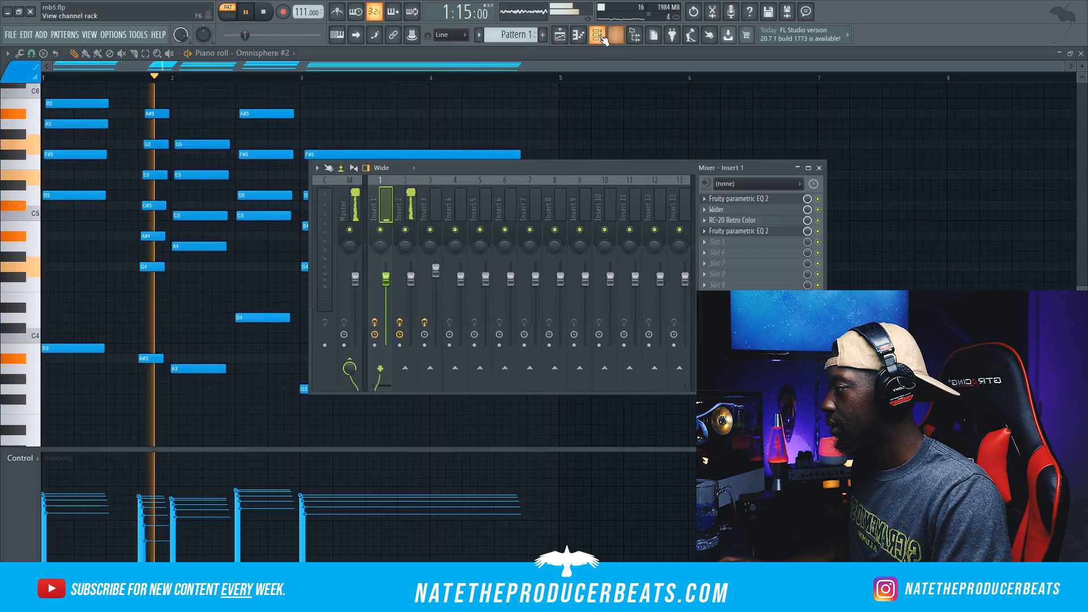
left_click(612, 36)
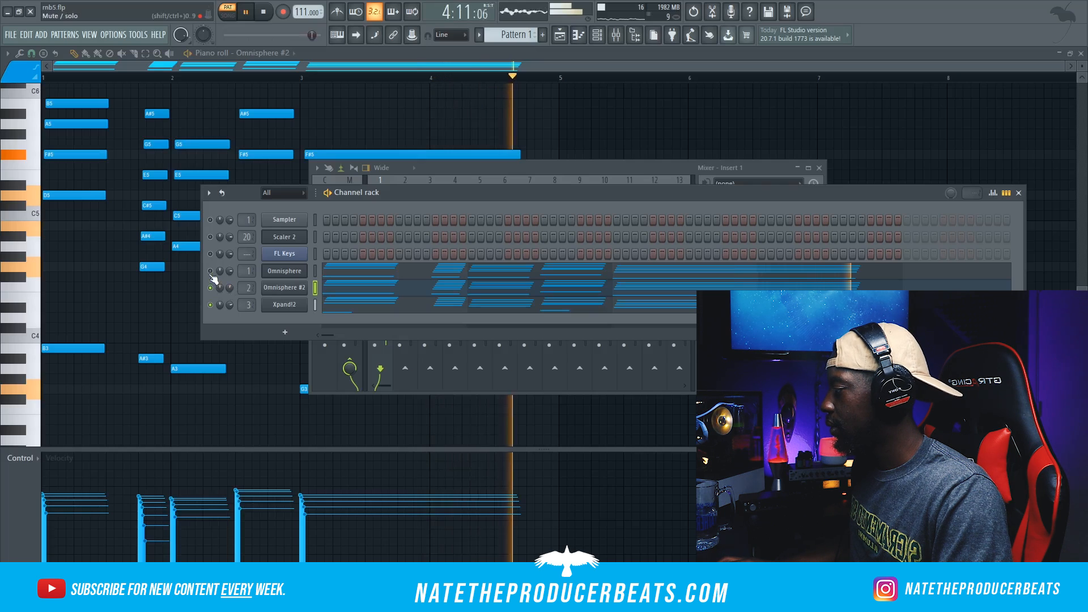
left_click_drag(231, 305, 231, 311)
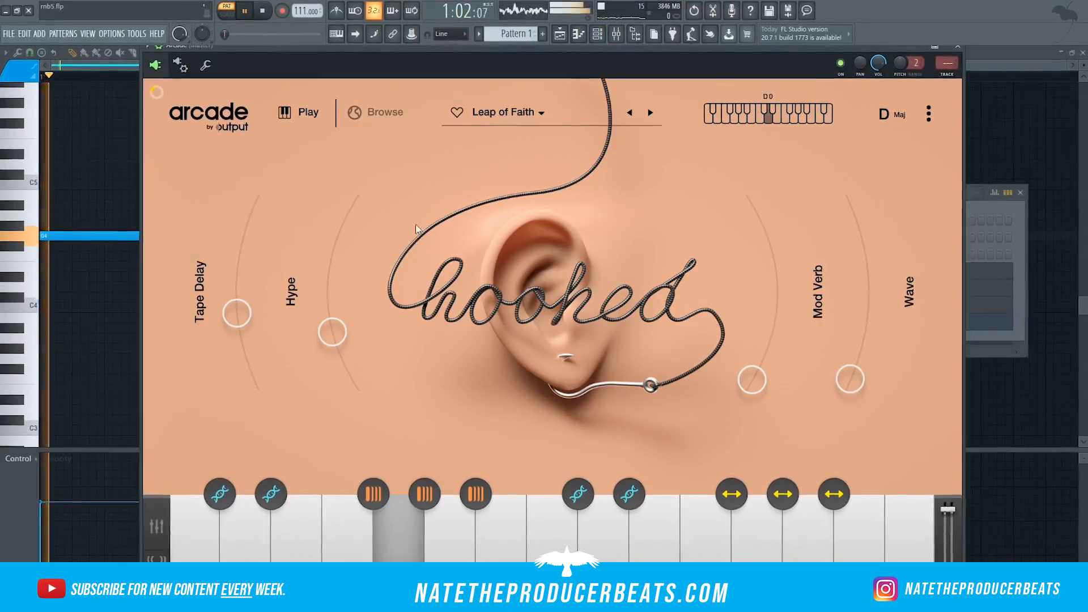
Step: In Arcade's Leap of Faith kit, set the Mod Verb macro to about 0.70 and raise the Wave macro
left_click_drag(753, 381, 787, 269)
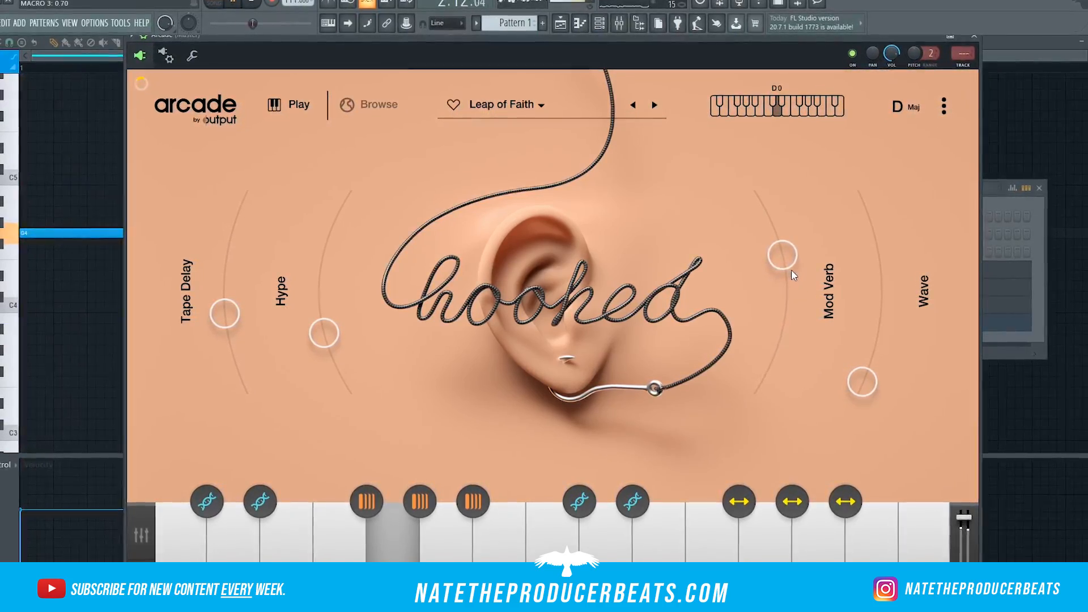
left_click_drag(880, 405, 878, 331)
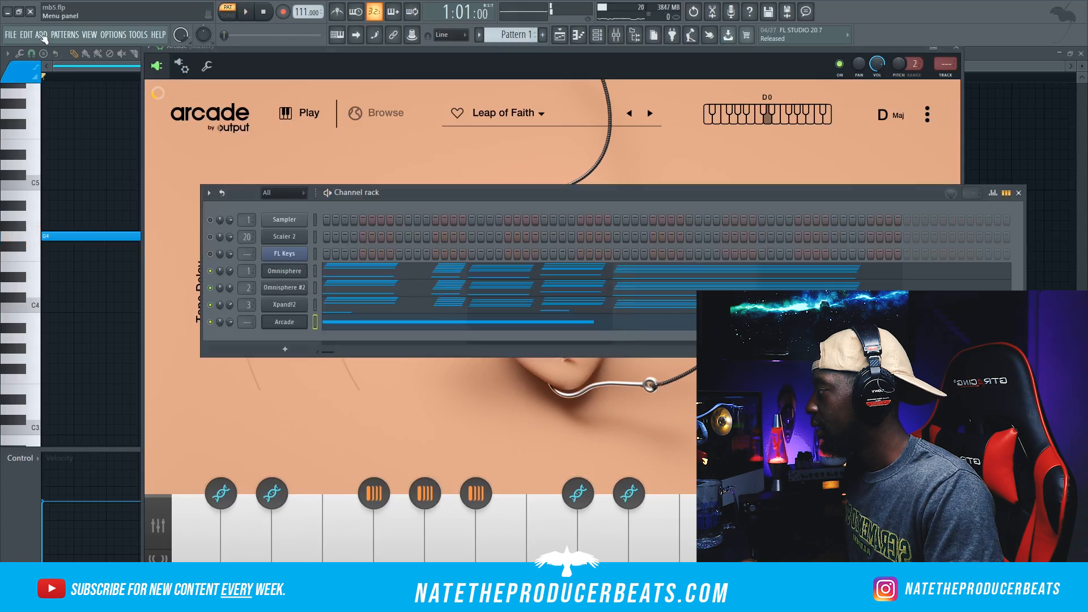
Step: Save the project and clone the Arcade channel in the channel rack
left_click(10, 35)
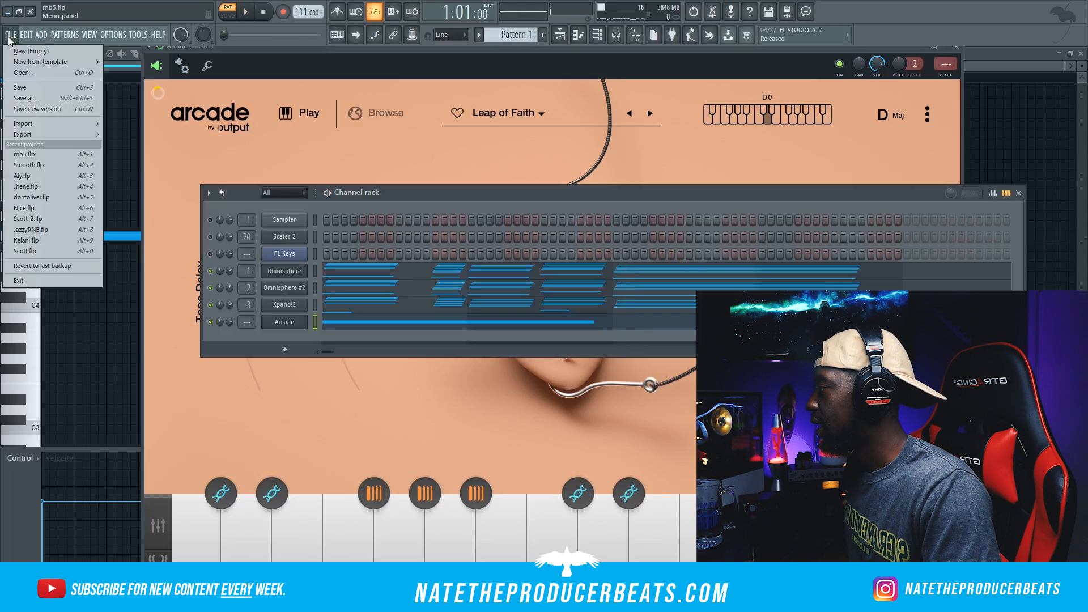
left_click(29, 90)
right_click(305, 321)
left_click(327, 420)
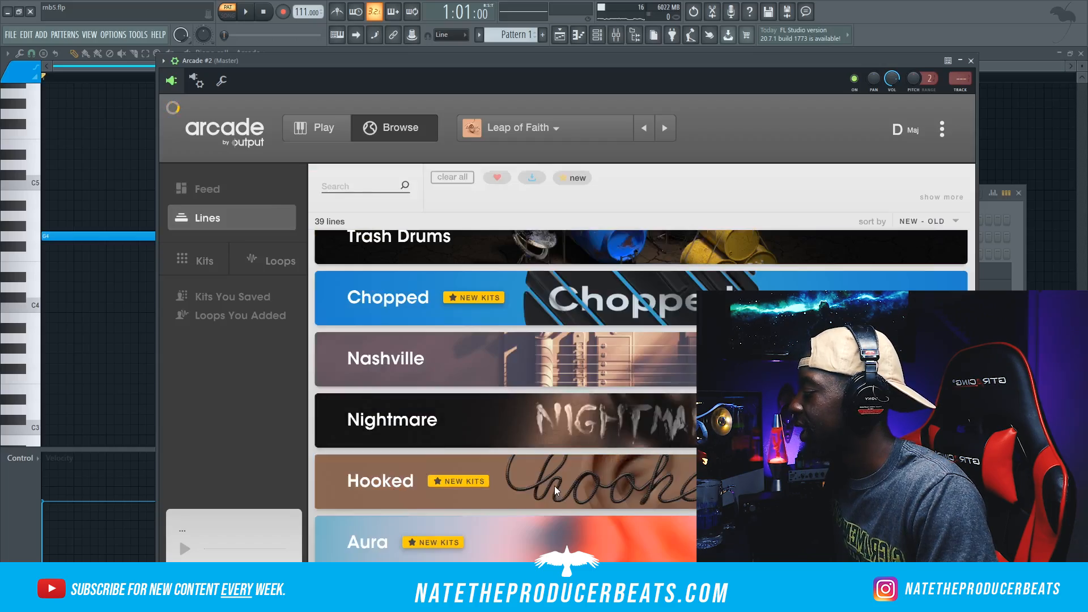
left_click(554, 485)
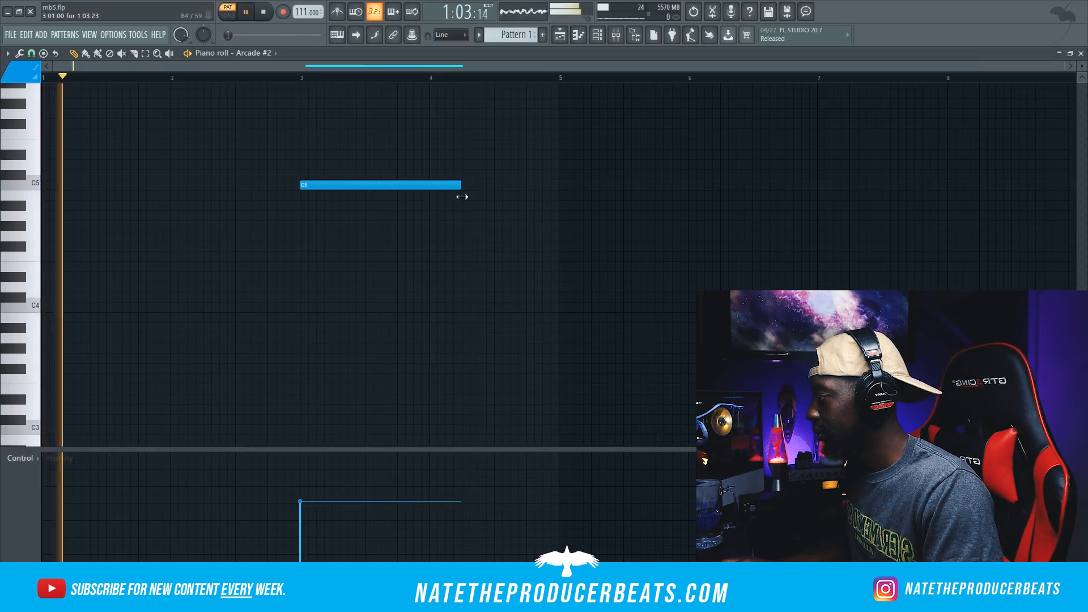
Step: For Arcade #2, place a C5 note from bar 3 to 4:09 and a shorter F5 note starting at 4:09
left_click_drag(461, 186, 558, 186)
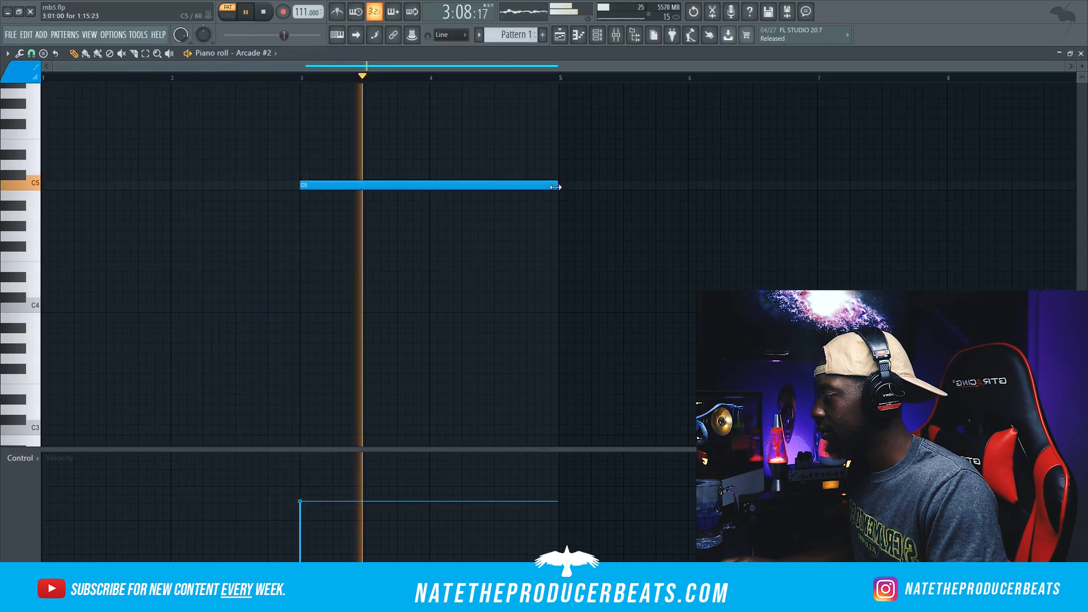
left_click_drag(548, 190, 490, 204)
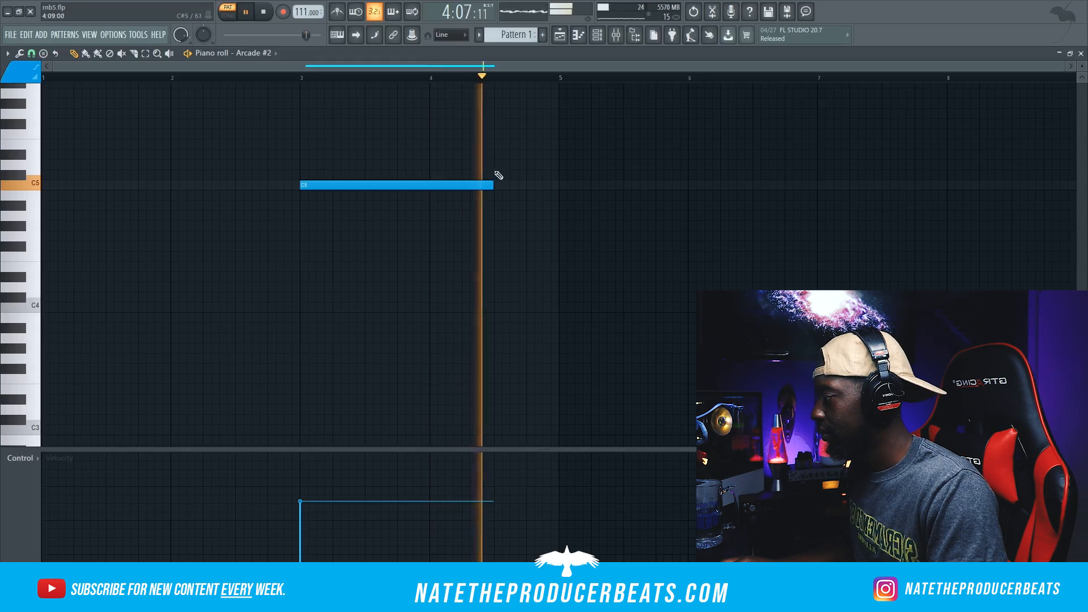
key("space")
left_click(494, 134)
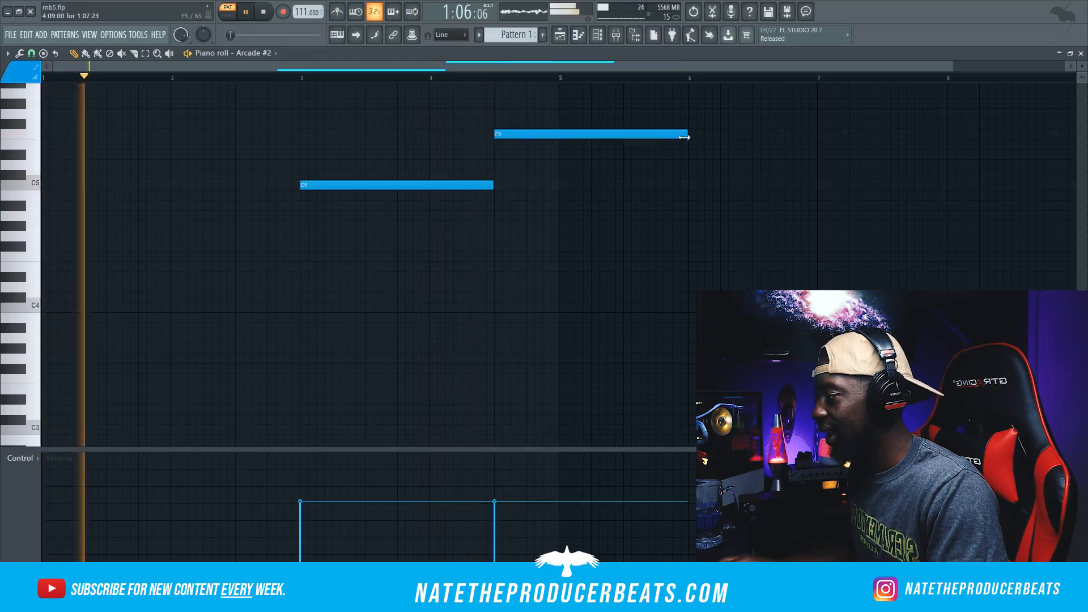
left_click_drag(687, 134, 544, 146)
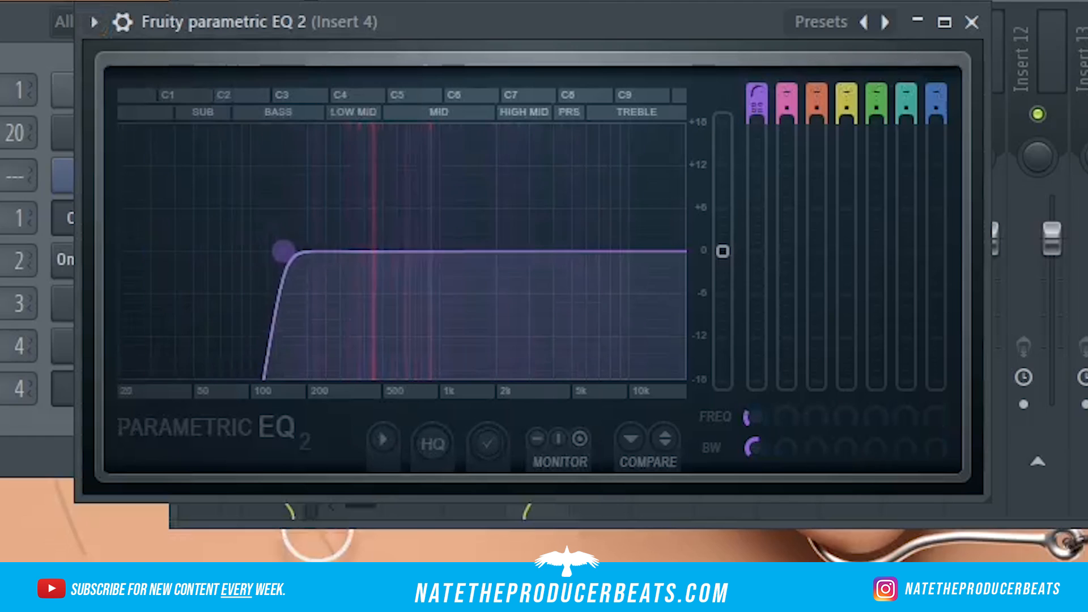
Step: Shape the low cut in Fruity Parametric EQ 2 on Insert 4 and widen Insert 5 with Wider
left_click_drag(322, 251, 318, 251)
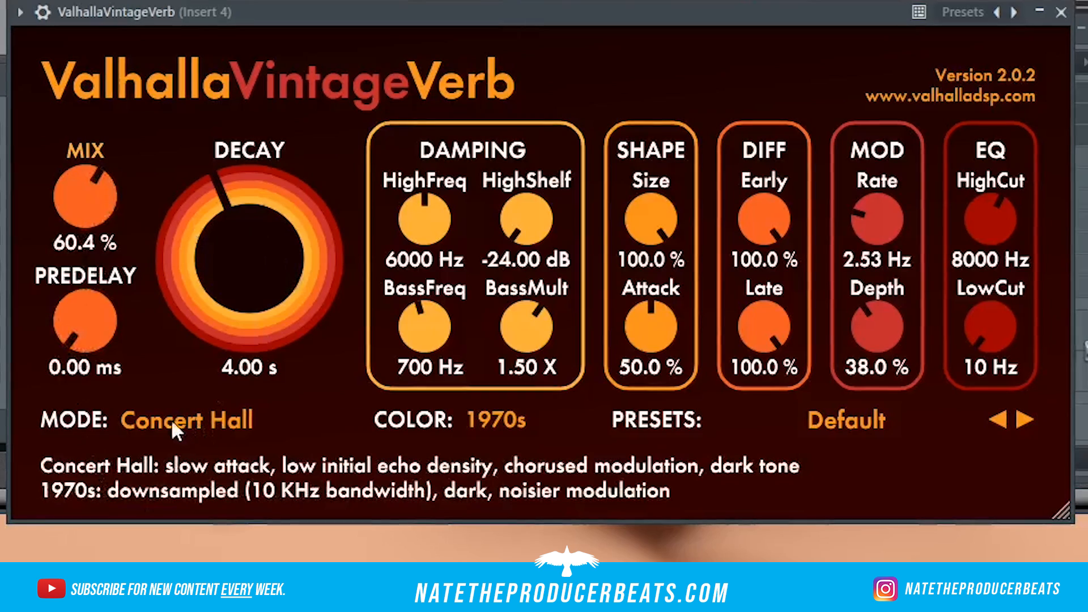
left_click_drag(228, 254, 216, 296)
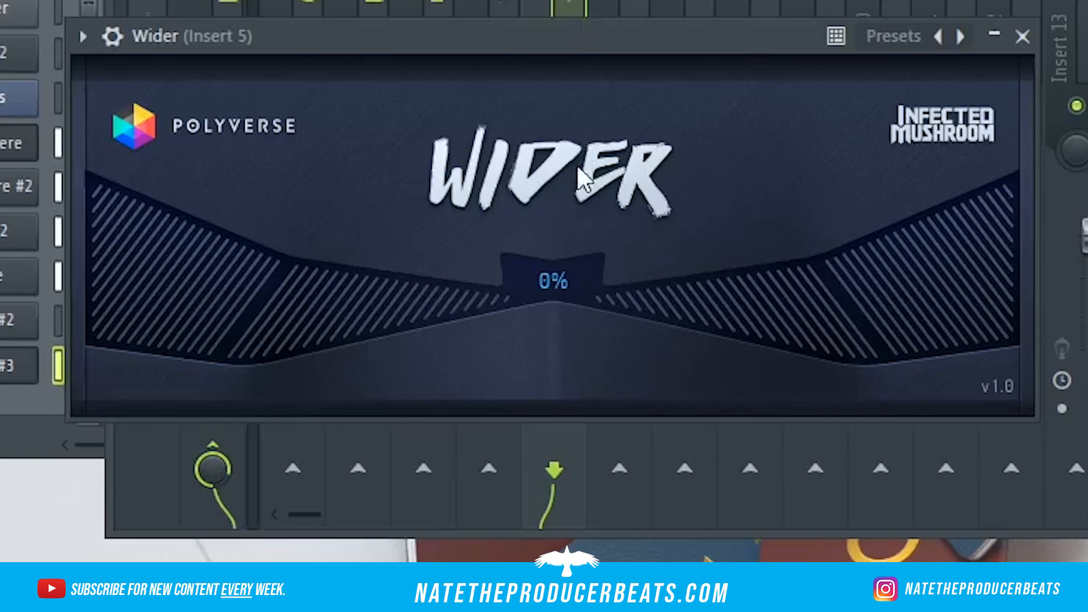
left_click_drag(597, 184, 598, 115)
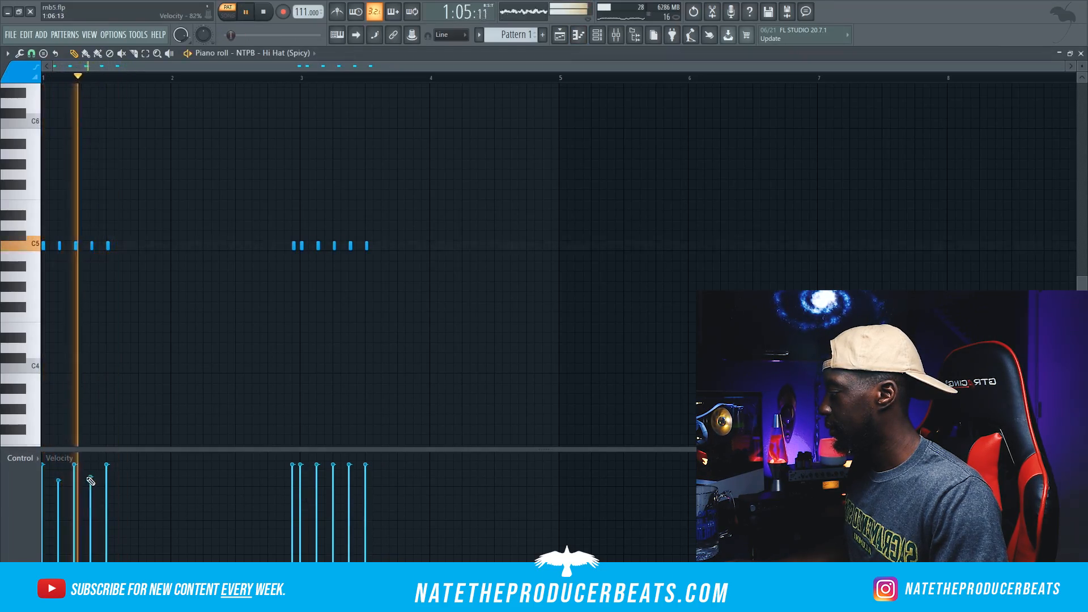
Step: Lower the velocity of alternate NTPB - Hi Hat (Spicy) hits in both note groups to about 80%
left_click(59, 483)
left_click(90, 488)
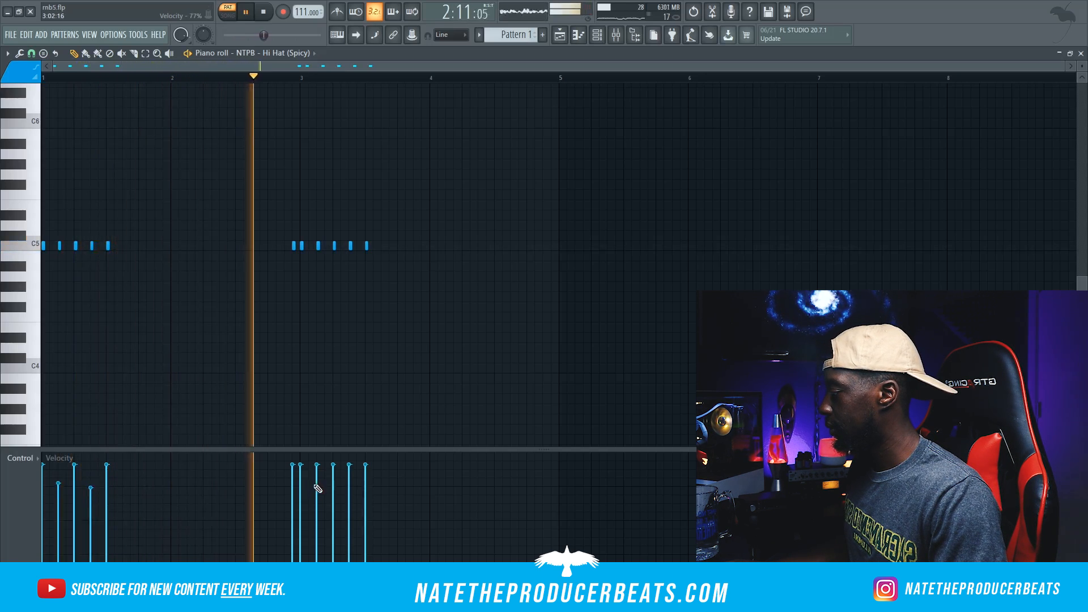
left_click(349, 481)
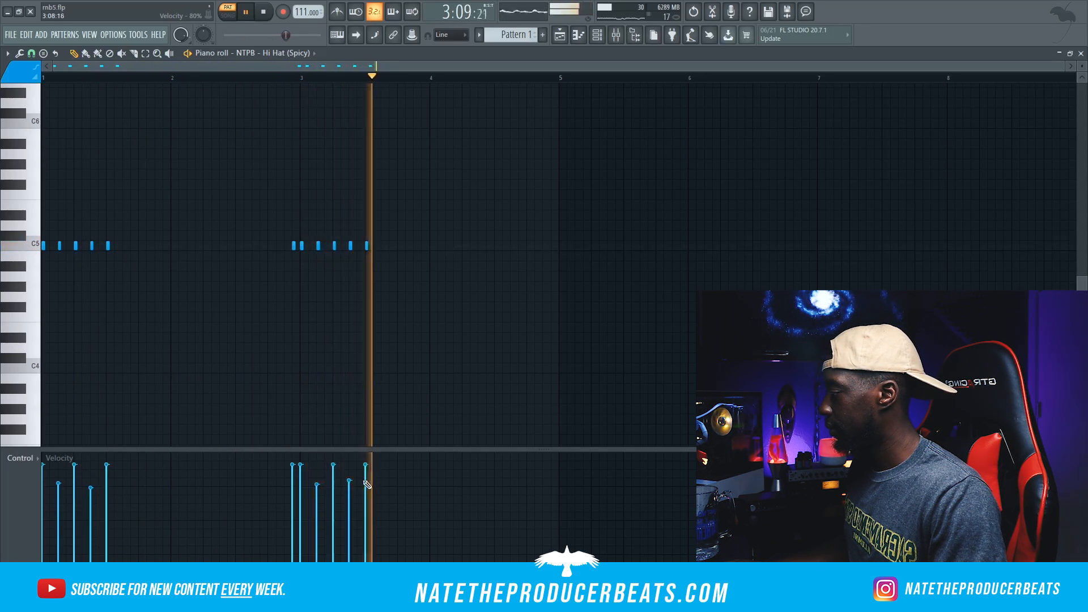
Step: Clone the NTPB - Hi Hat (Spicy) channel and play back the copy's rolling hi-hat pattern
left_click(636, 35)
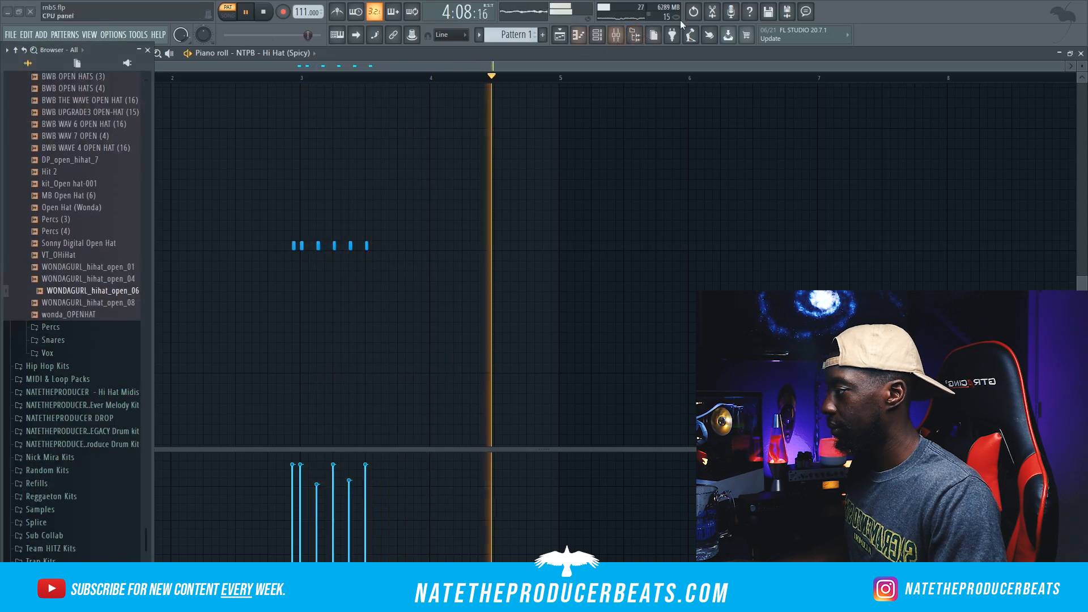
left_click(600, 36)
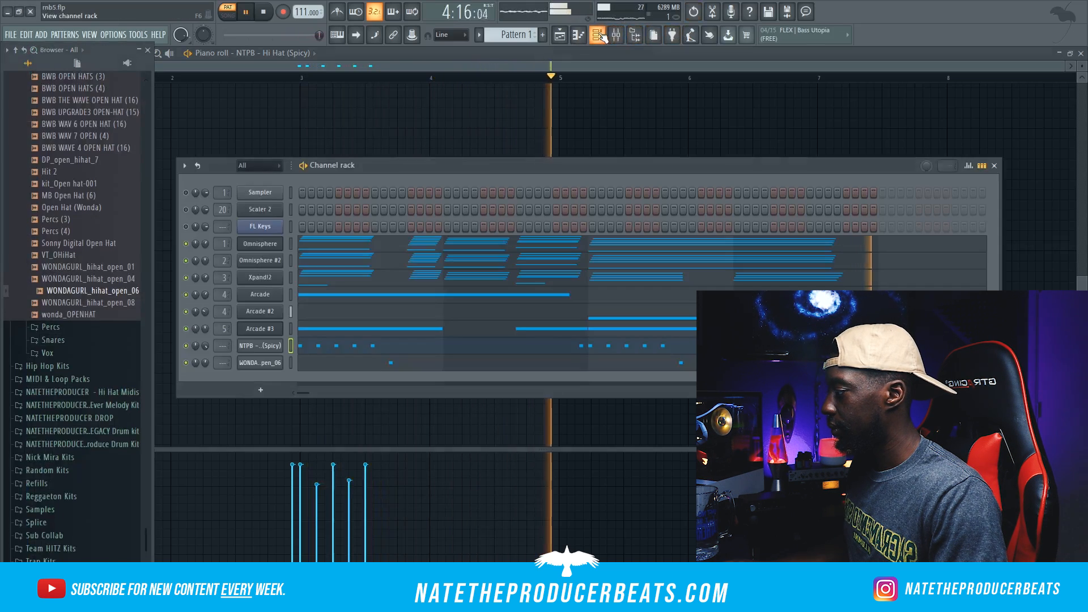
right_click(277, 350)
left_click(320, 457)
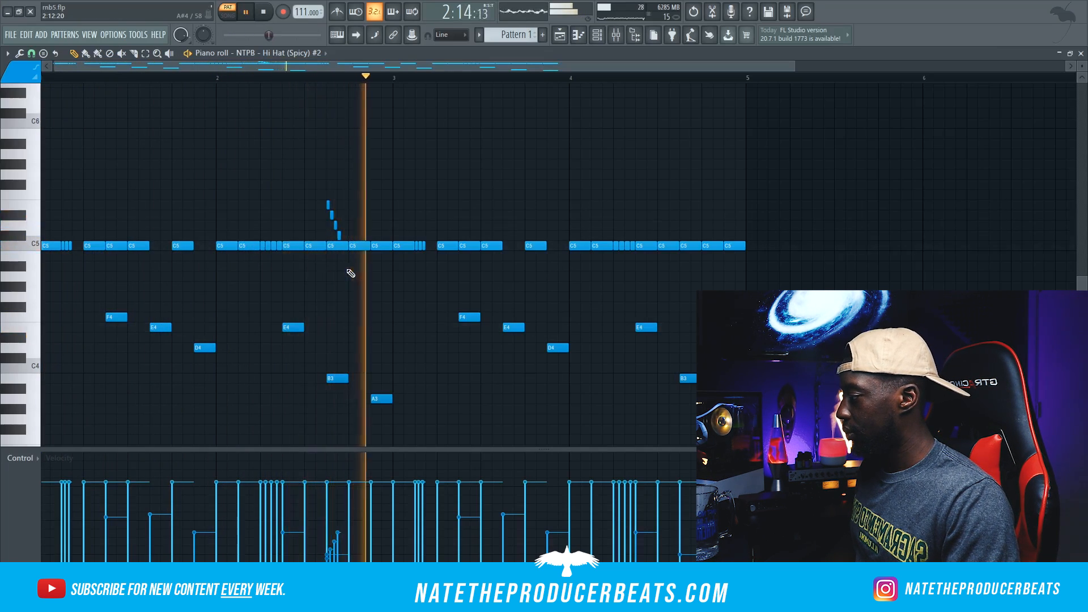
scroll(592, 344, "down", 1)
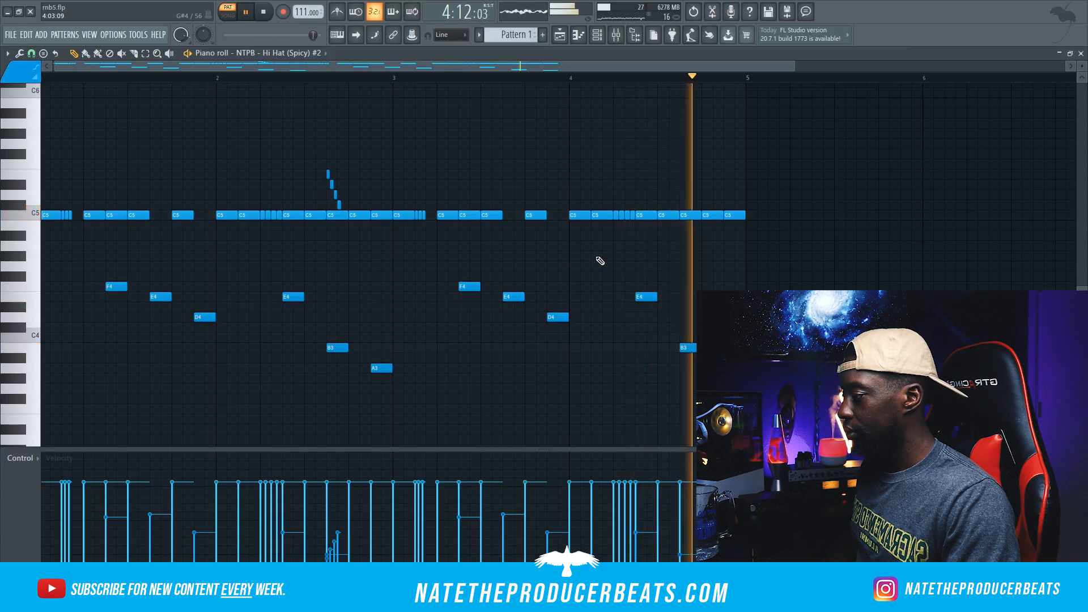
key("space")
Step: Load Fruity Stereo Enhancer on mixer Insert 6 for the cloned hi-hat and apply its For strings preset
key("F6")
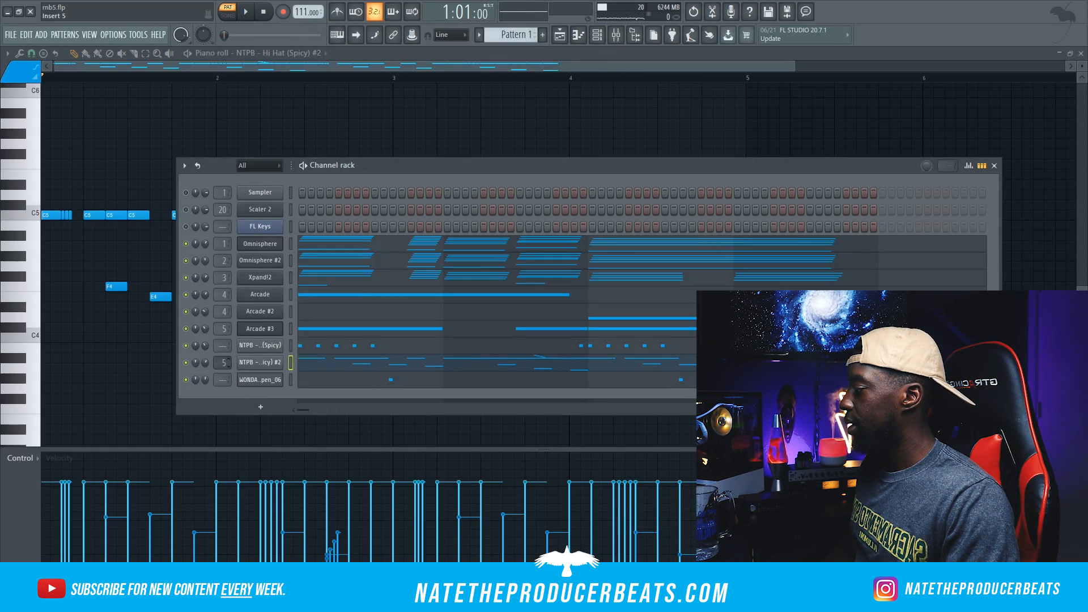
left_click(617, 36)
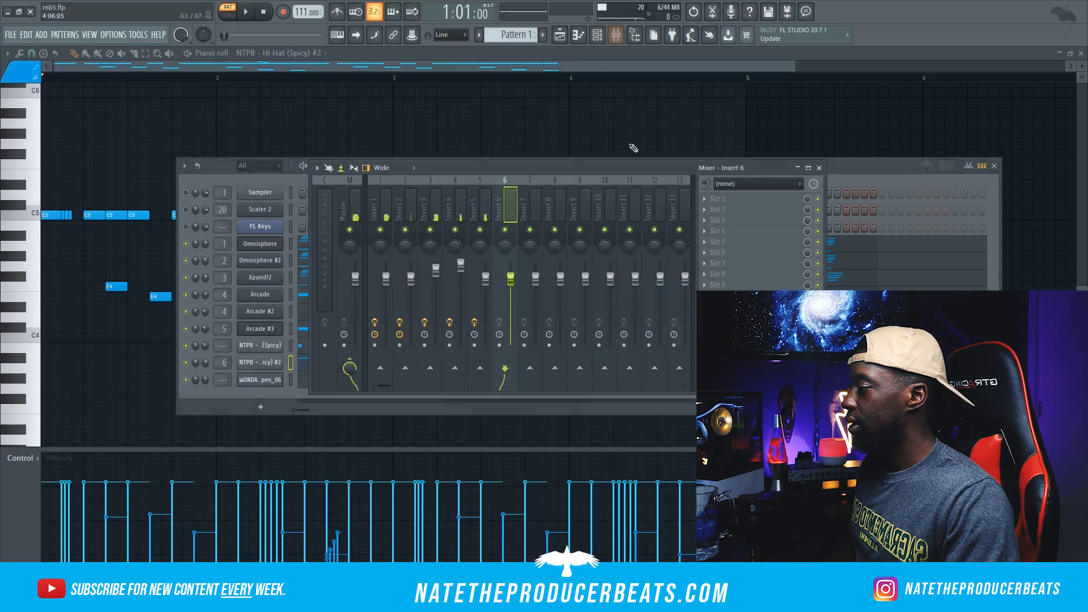
left_click(718, 201)
left_click(876, 507)
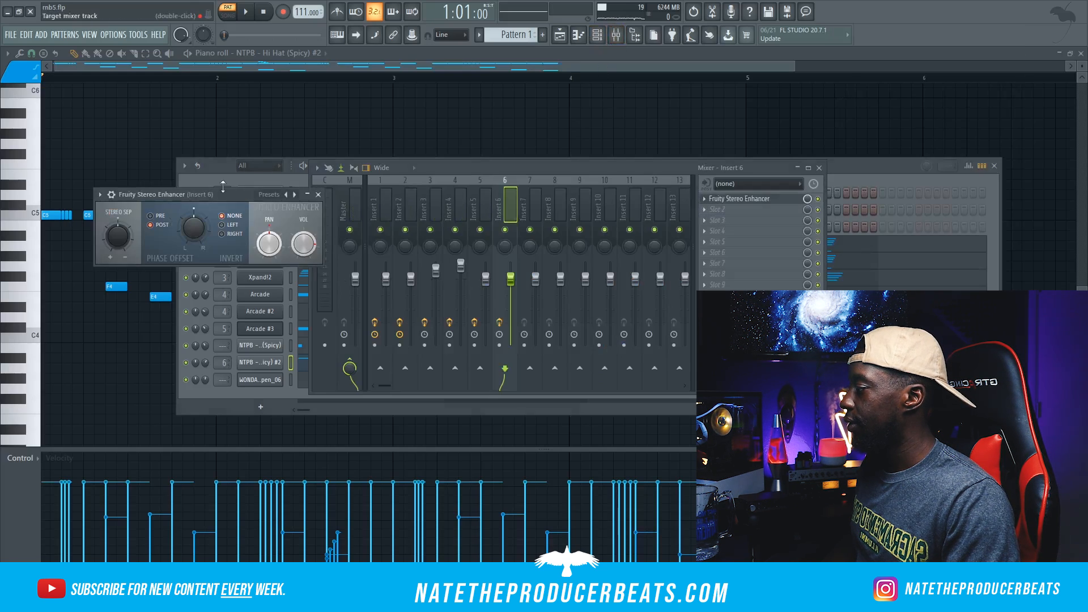
left_click_drag(223, 194, 464, 205)
left_click(341, 205)
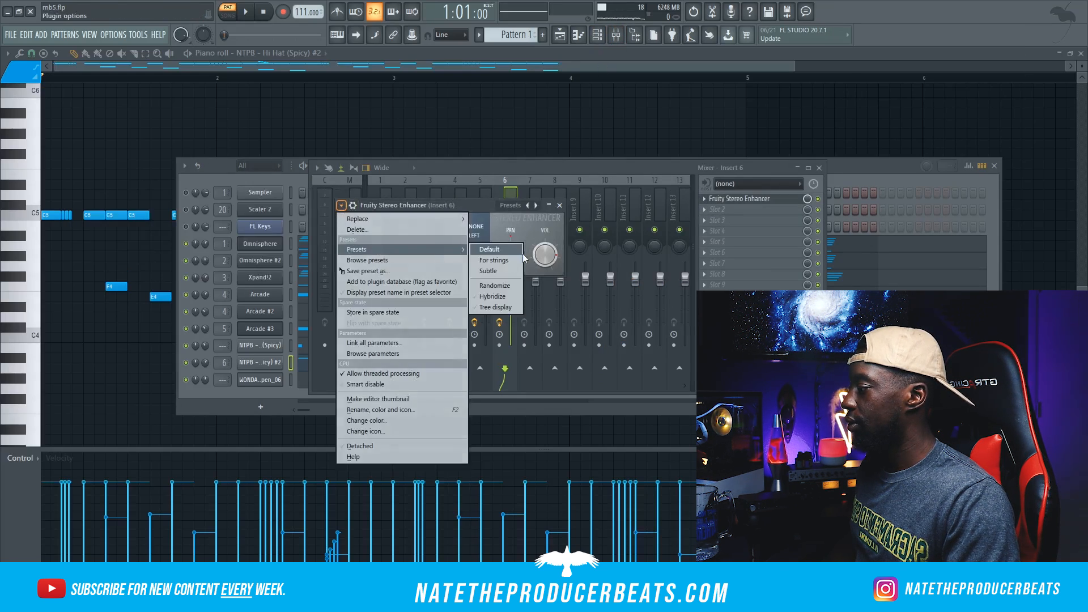
left_click(512, 260)
Step: Choose another effect for the second slot of Insert 6 from the full effect plugin list
left_click(765, 210)
left_click(912, 26)
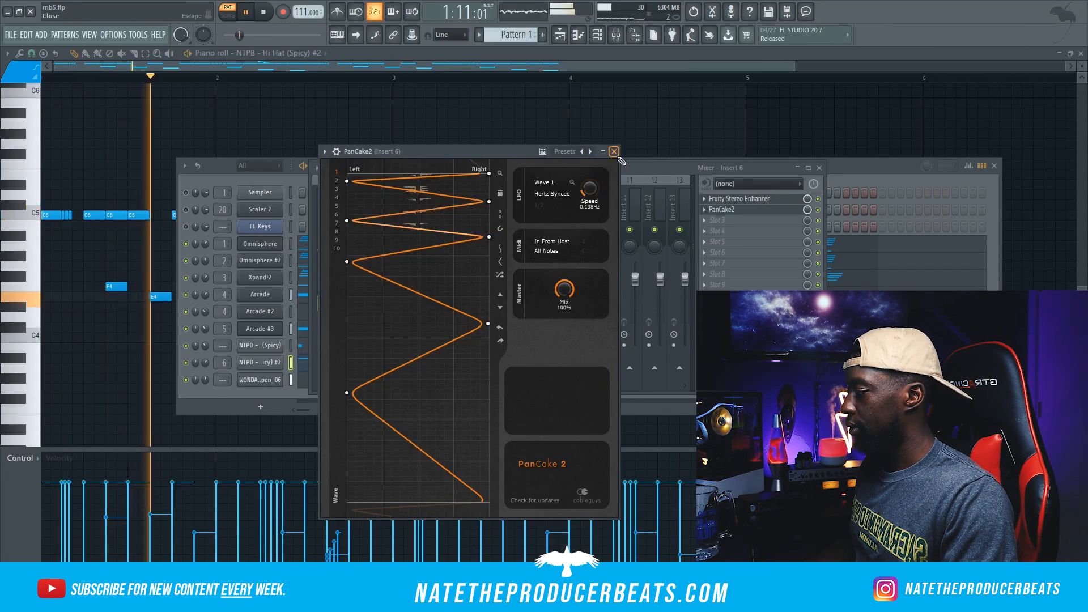
left_click(614, 151)
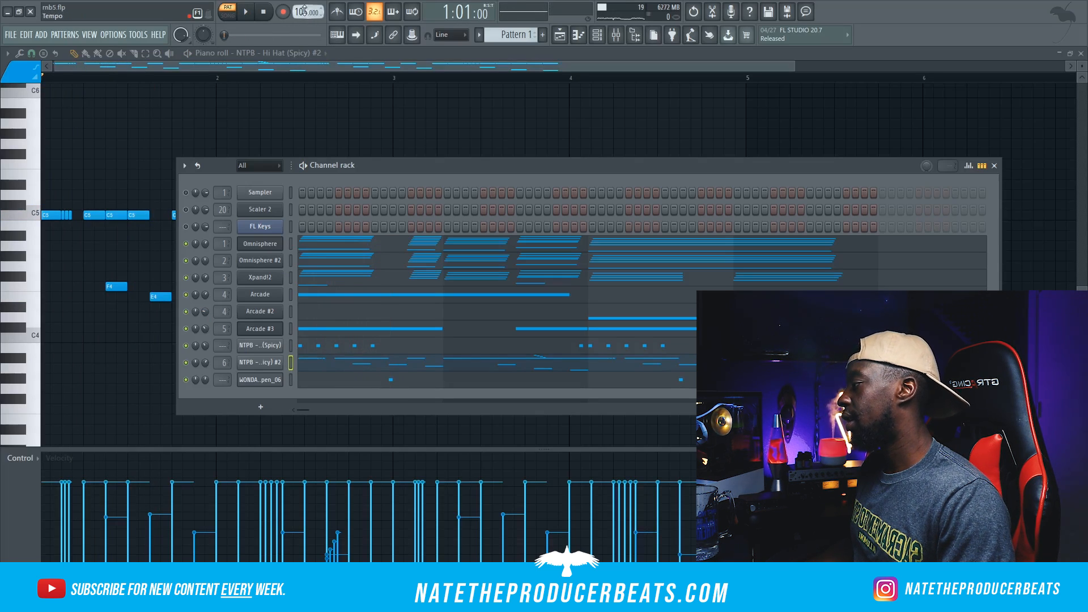
Step: During playback, place NTPB - Snare (Tiller) hits on C5 at 1:09, 2:09 and 2:11
key("space")
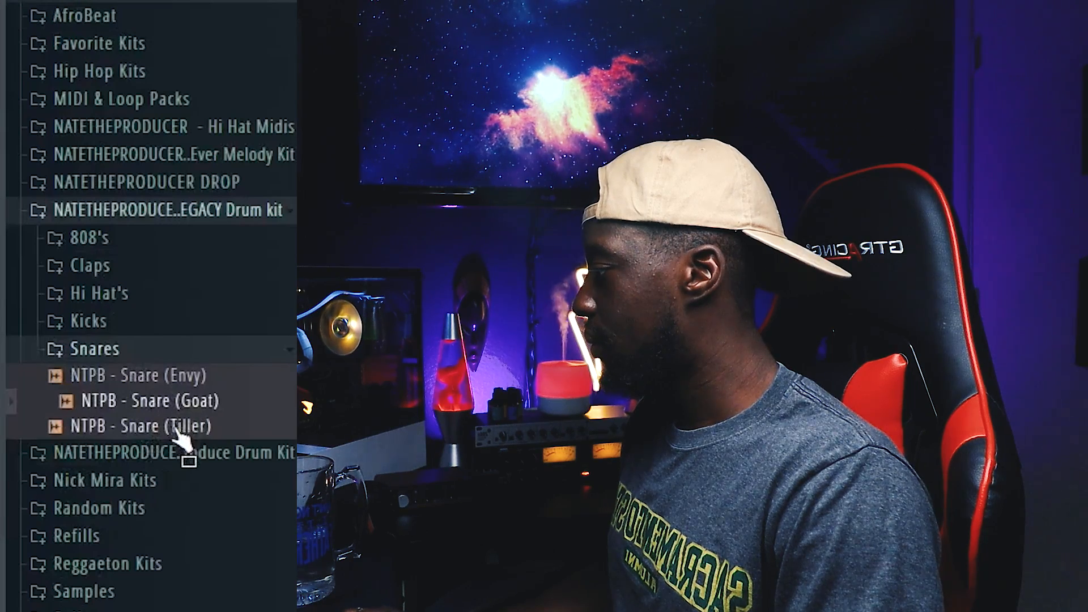
mouse_move(185, 444)
left_mouse_down()
mouse_move(189, 417)
mouse_move(189, 444)
left_mouse_up()
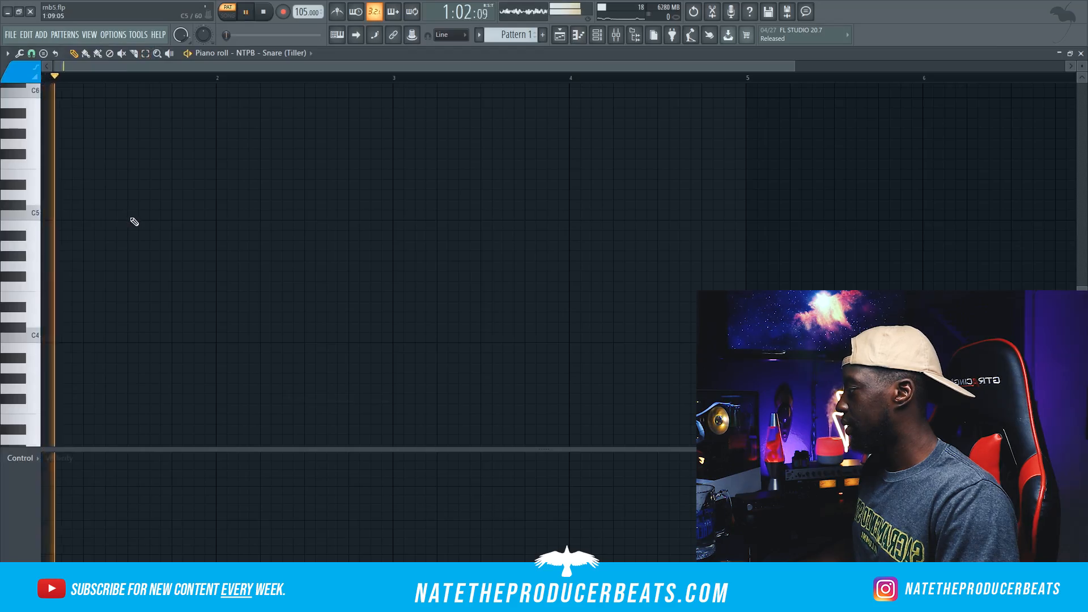
left_click(134, 216)
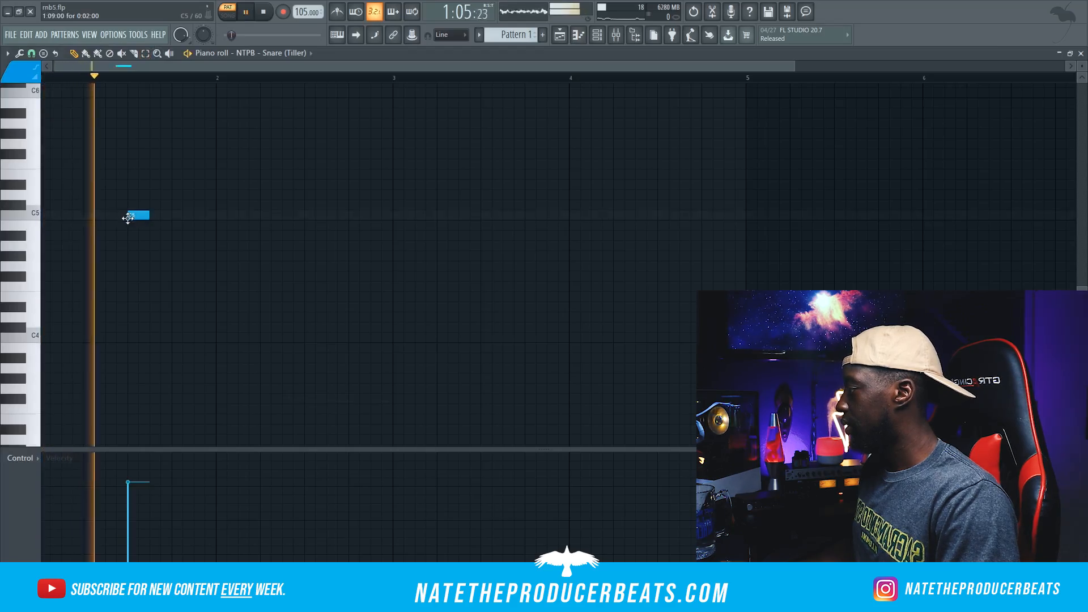
left_click(310, 215)
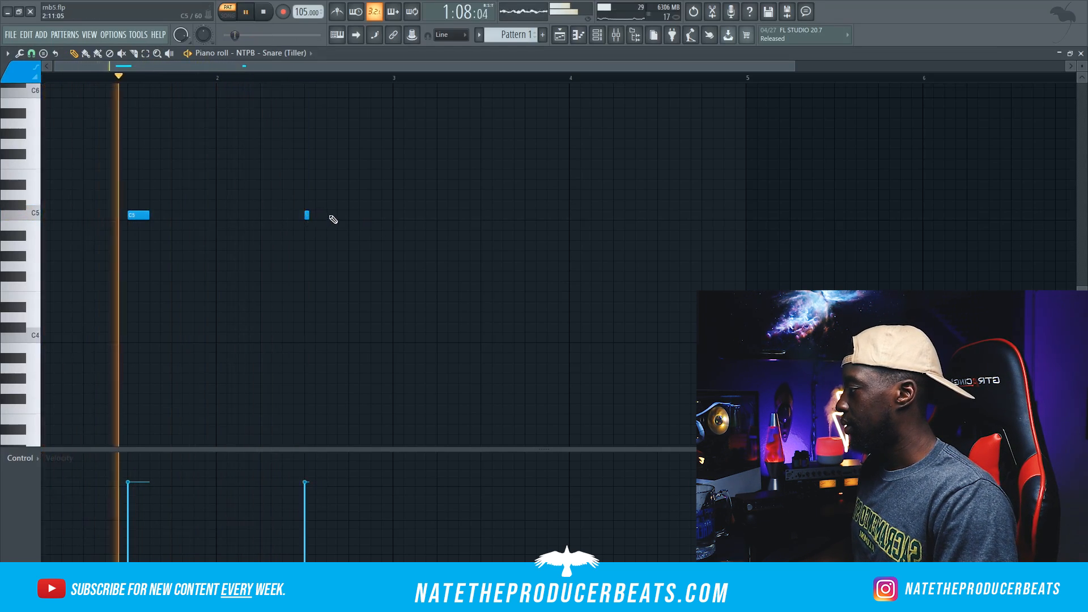
left_click(328, 215)
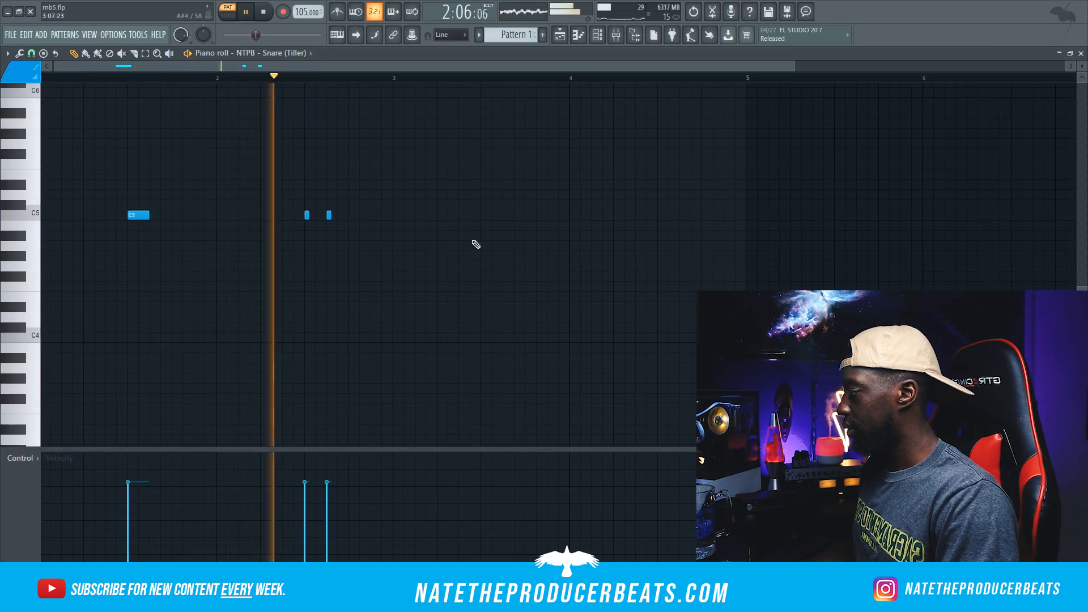
Step: In the channel rack, raise the Snare (Tiller) volume and lower the Omnisphere, Omnisphere #2 and Xpand!2 volumes
key("F6")
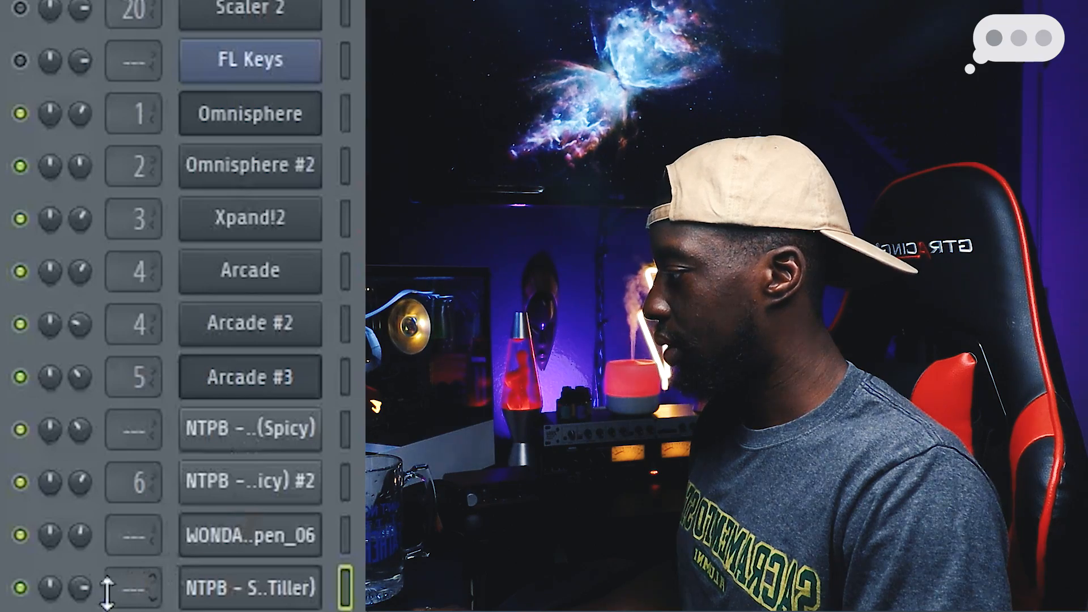
left_click_drag(80, 588, 80, 553)
left_click_drag(80, 114, 80, 117)
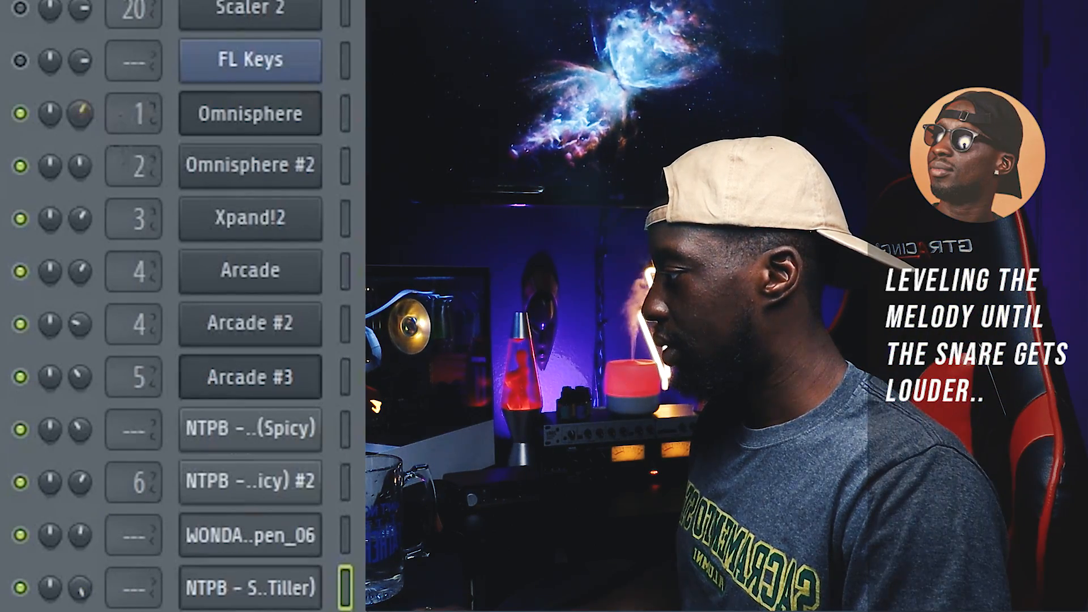
left_click_drag(80, 218, 80, 207)
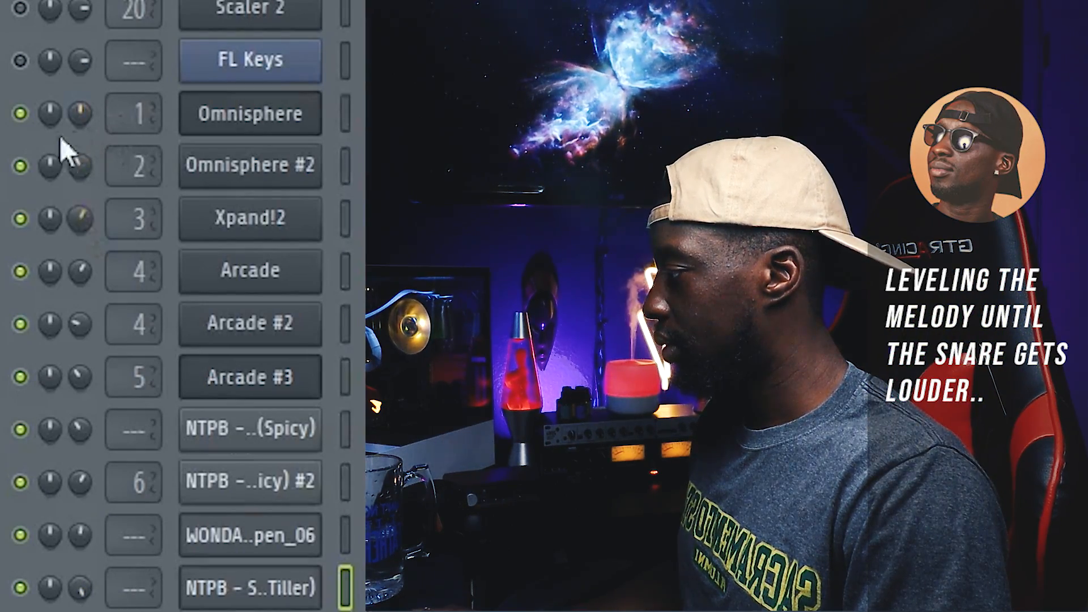
left_click(27, 111)
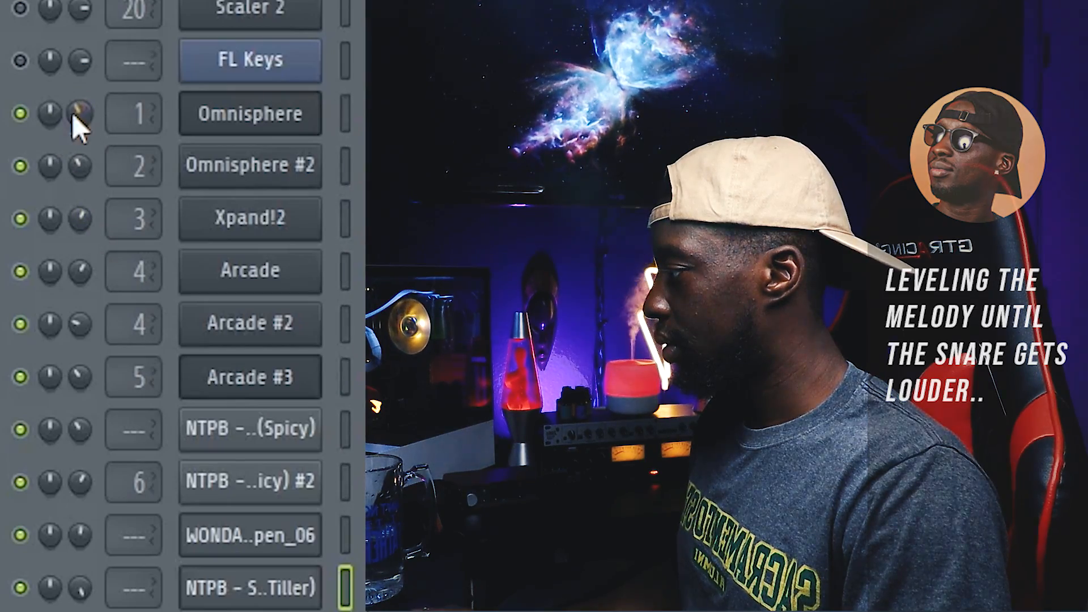
left_click(20, 220)
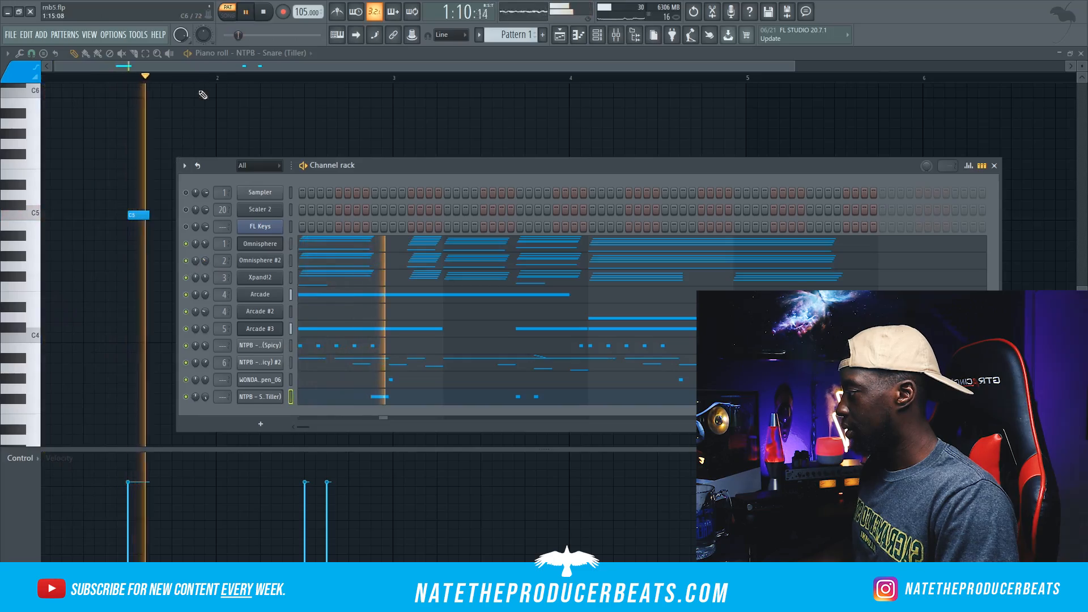
Step: Add further NTPB - Snare (Tiller) hits on C5 at 3:09 and 4:09
left_click(213, 55)
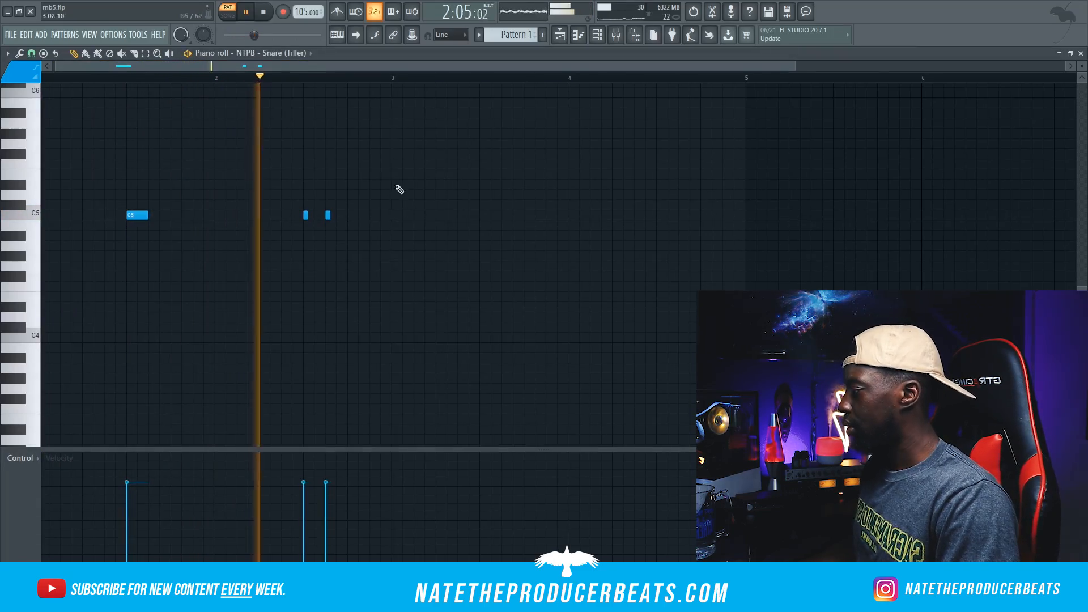
left_click(480, 216)
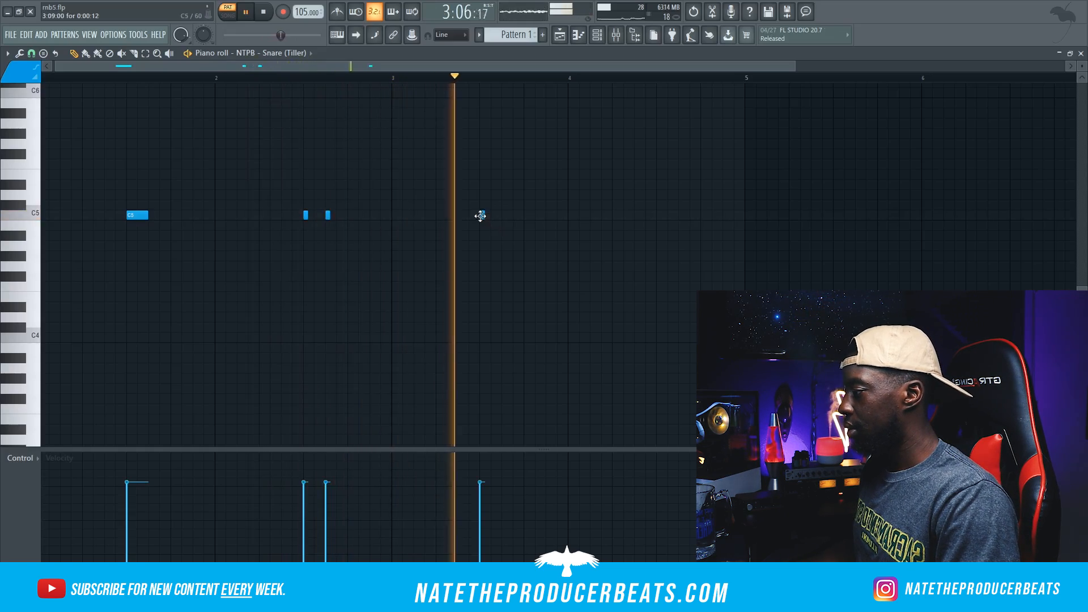
left_click(661, 218)
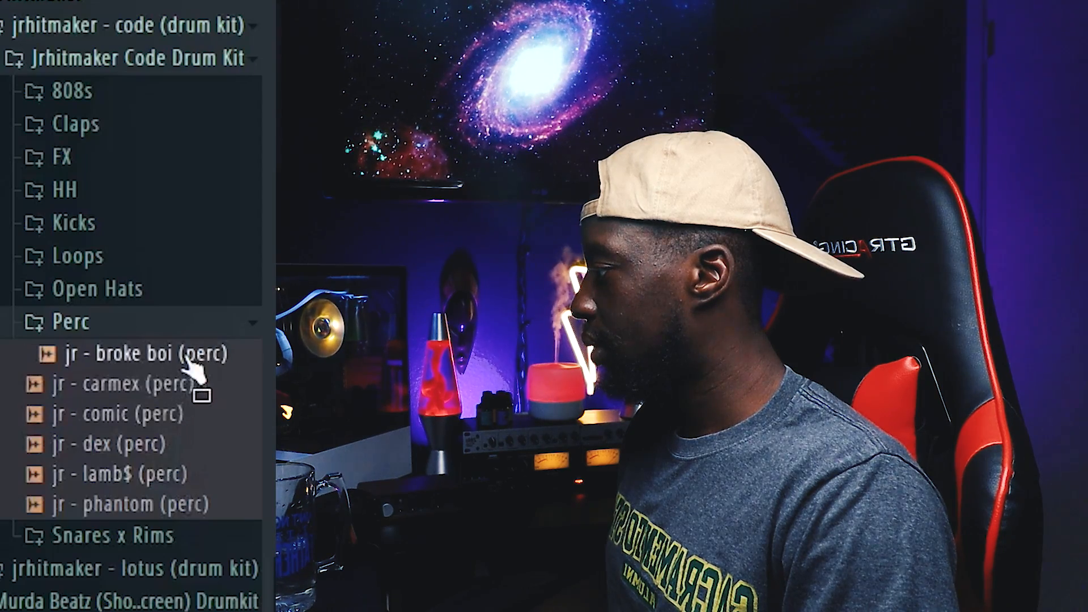
Step: Pick the jr - phantom (perc) sample from the Perc folder and place its C5 hits at 2:15 and 2:16
left_click(173, 507)
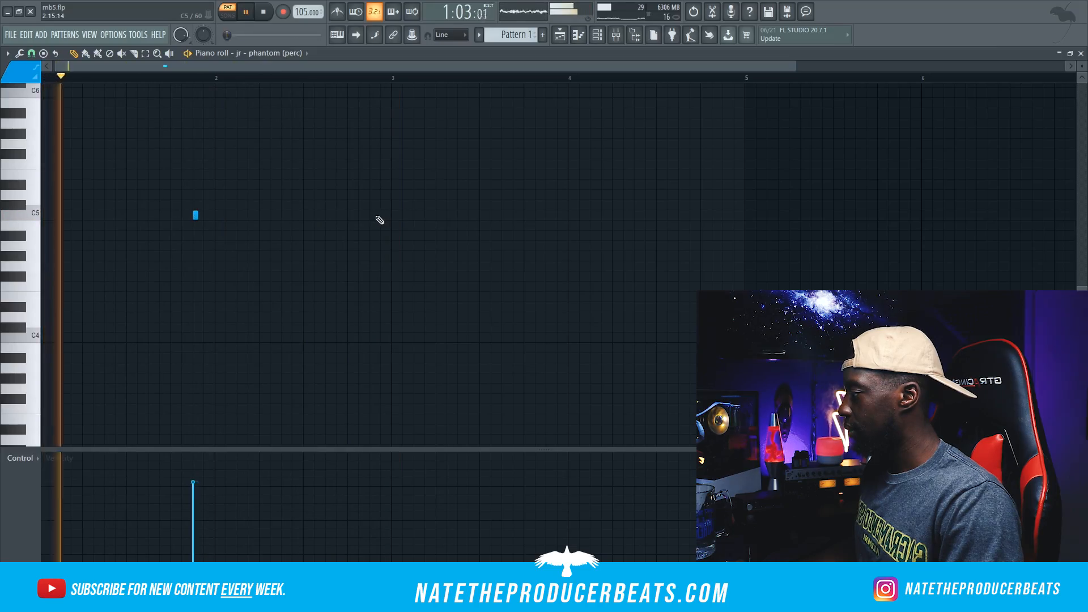
left_click(371, 215)
left_click(379, 215)
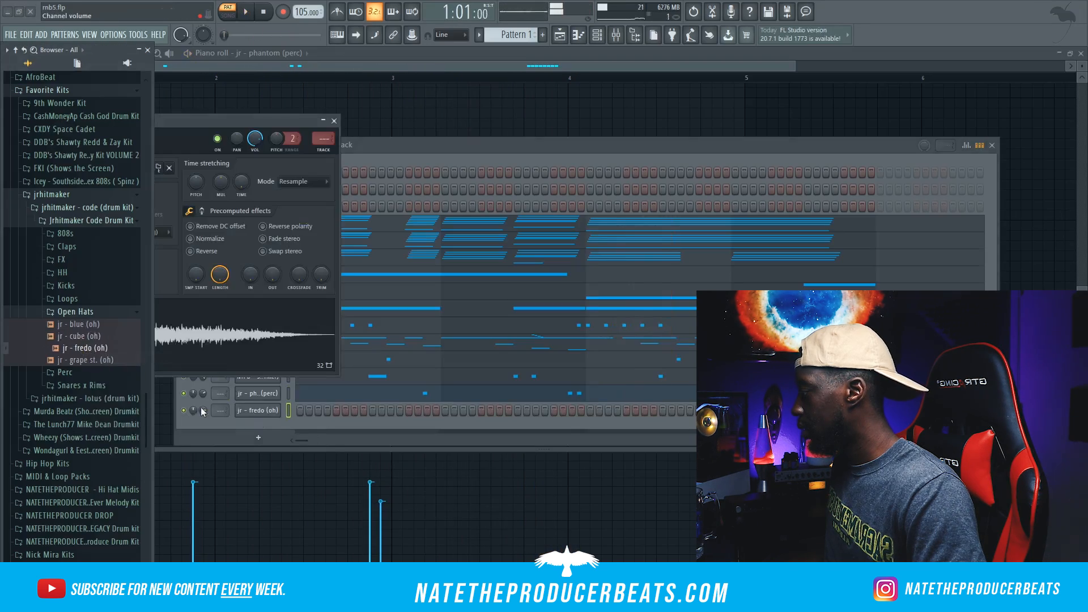
Step: In the jr - fredo (oh) piano roll, place open-hat hits on C5 at 2:15 and 4:15
right_click(260, 414)
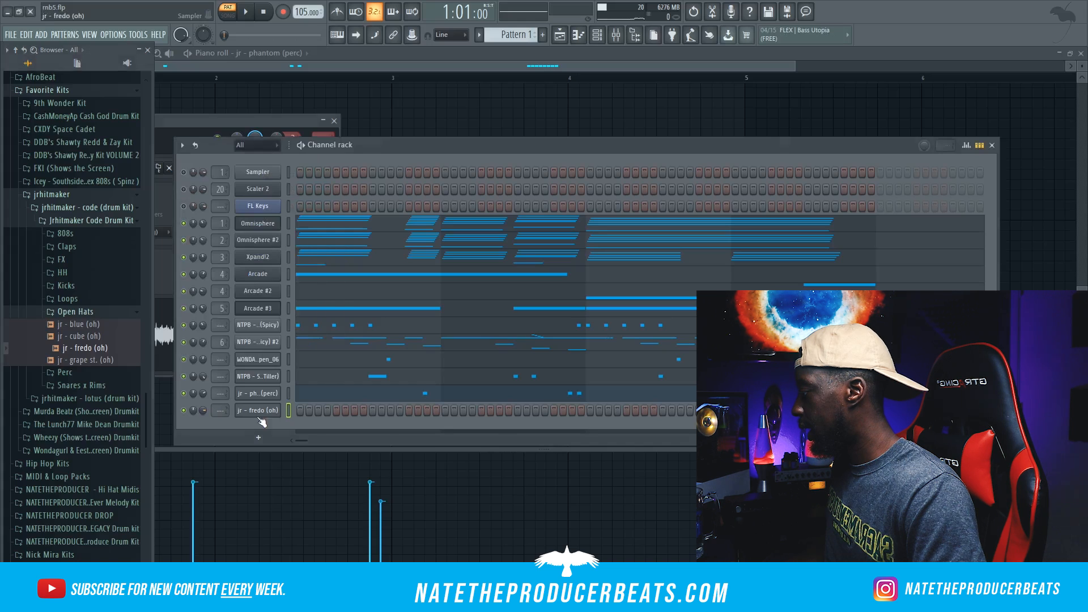
left_click(325, 407)
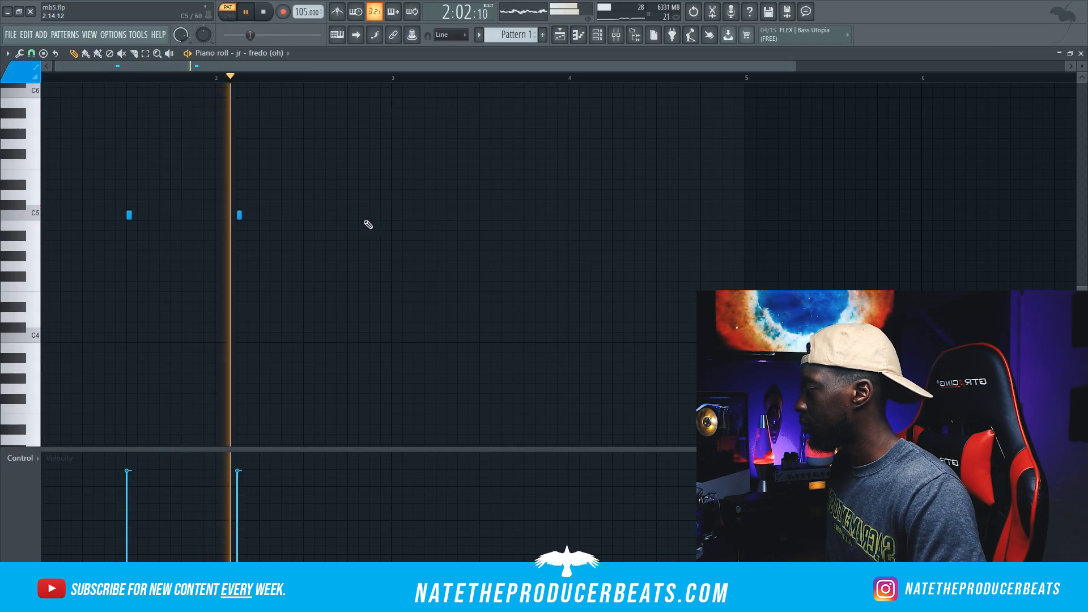
left_click(371, 215)
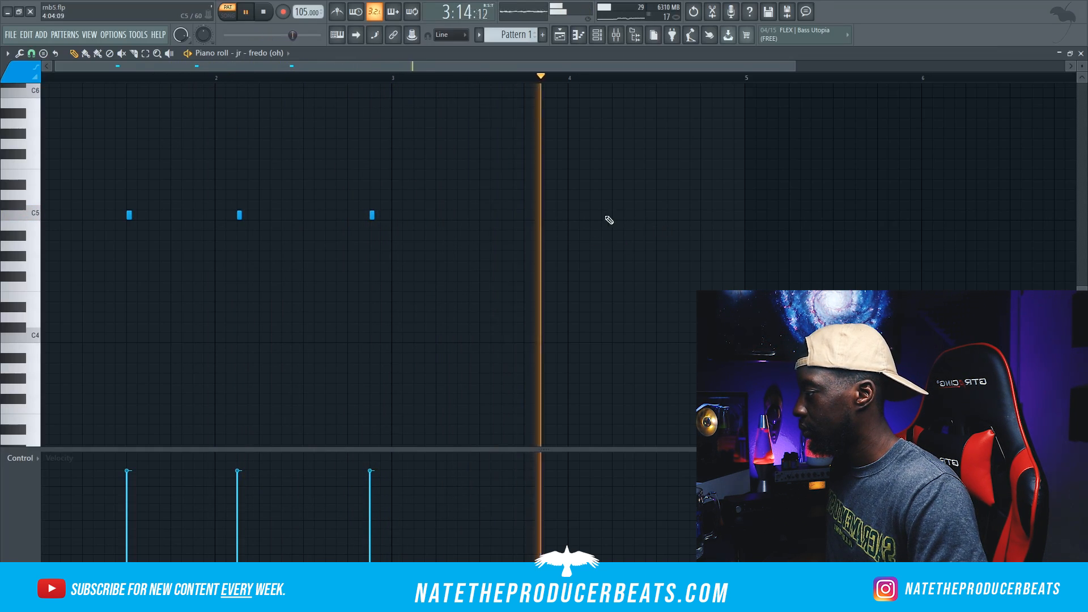
left_click(724, 215)
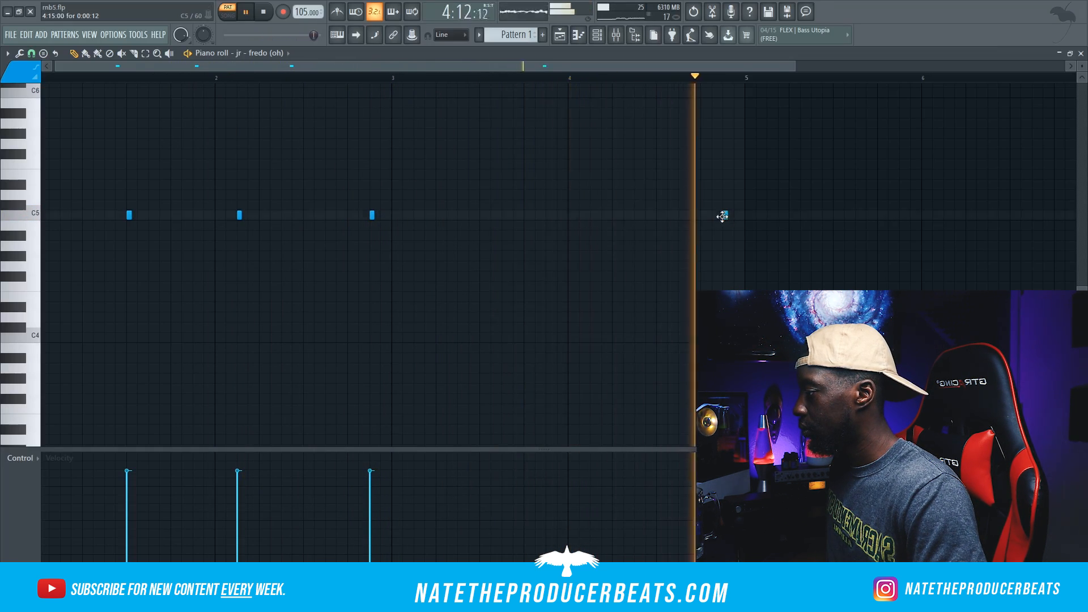
Step: Program Cxdy - Valley (Kick) hits, including C5 at 4:03, and replace the kick sample with NTPB - Kick (Royal)
left_click(89, 462)
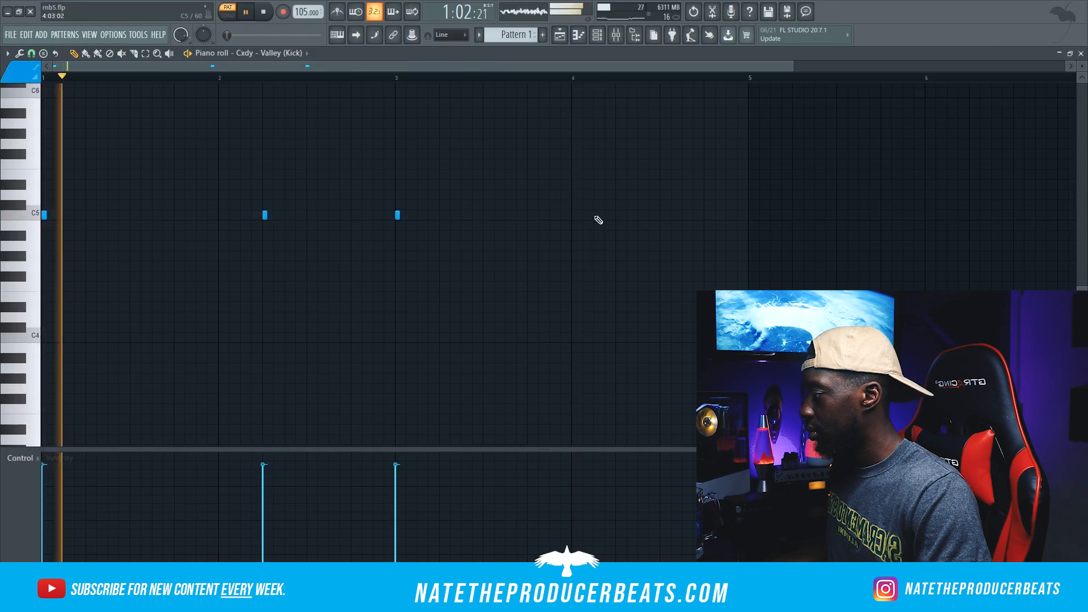
left_click(594, 215)
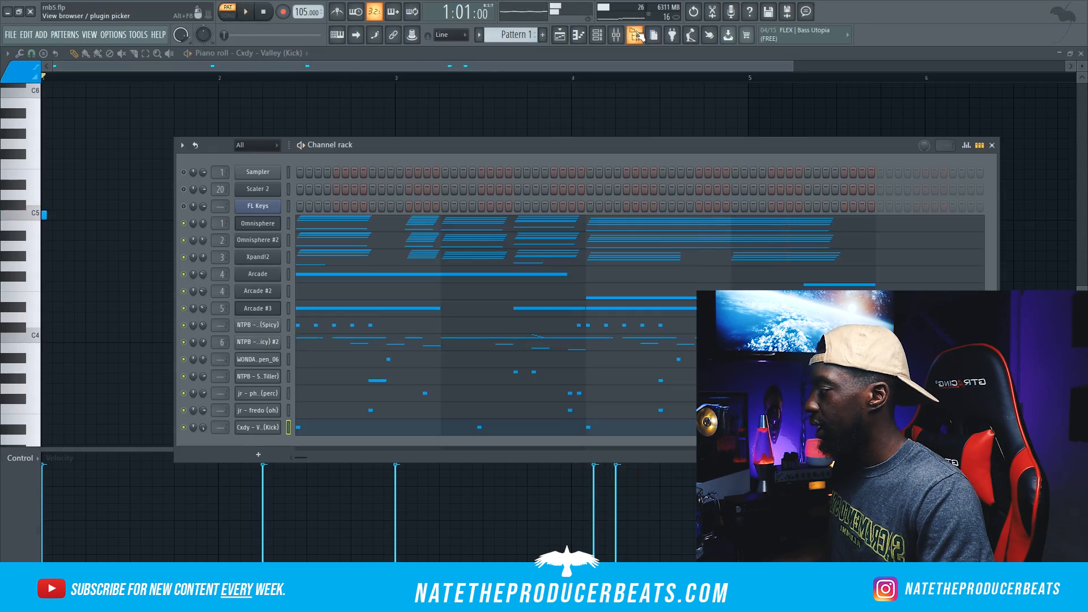
left_click(636, 35)
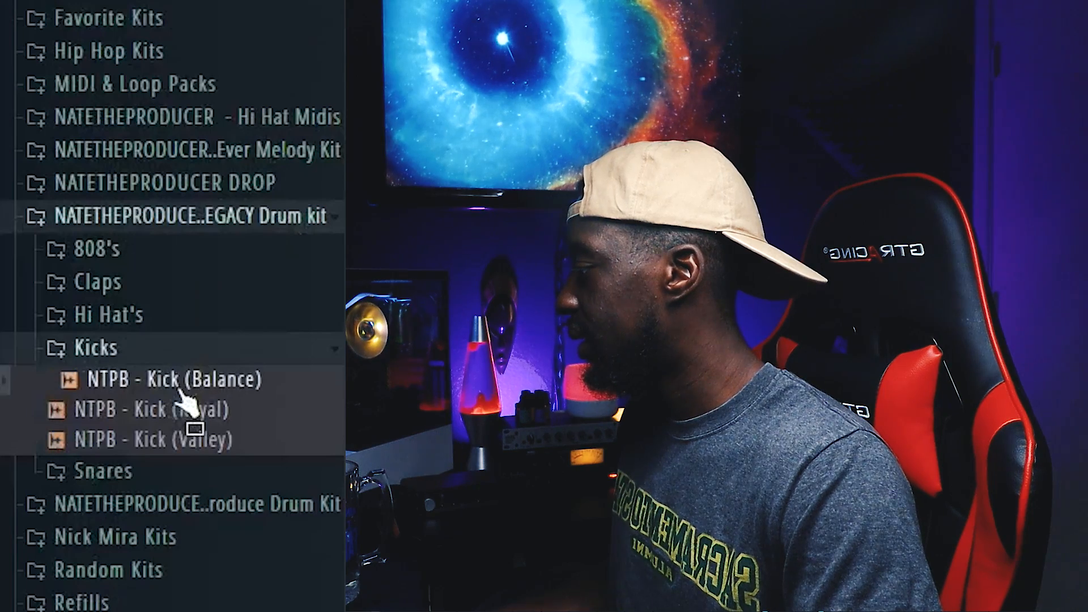
left_click(187, 440)
left_click(193, 413)
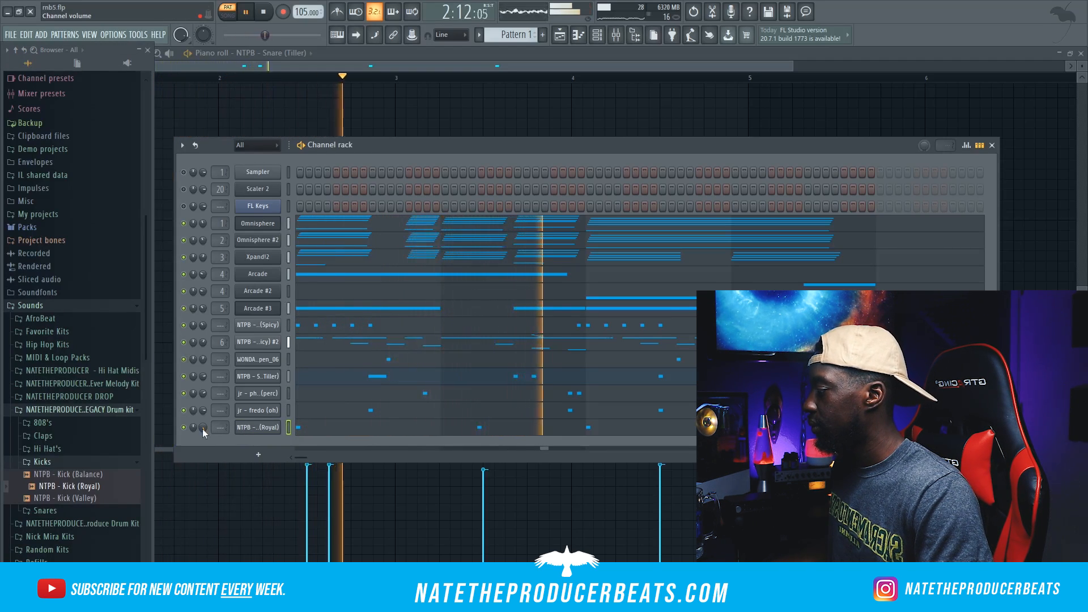
Step: Load NTPB 808 samples from the LEGACY Drum kit and place NTPB - 808 (Gas) notes on D5 at 2:05 and 2:11 and G4 at 3:01 and 4:05
left_click(64, 461)
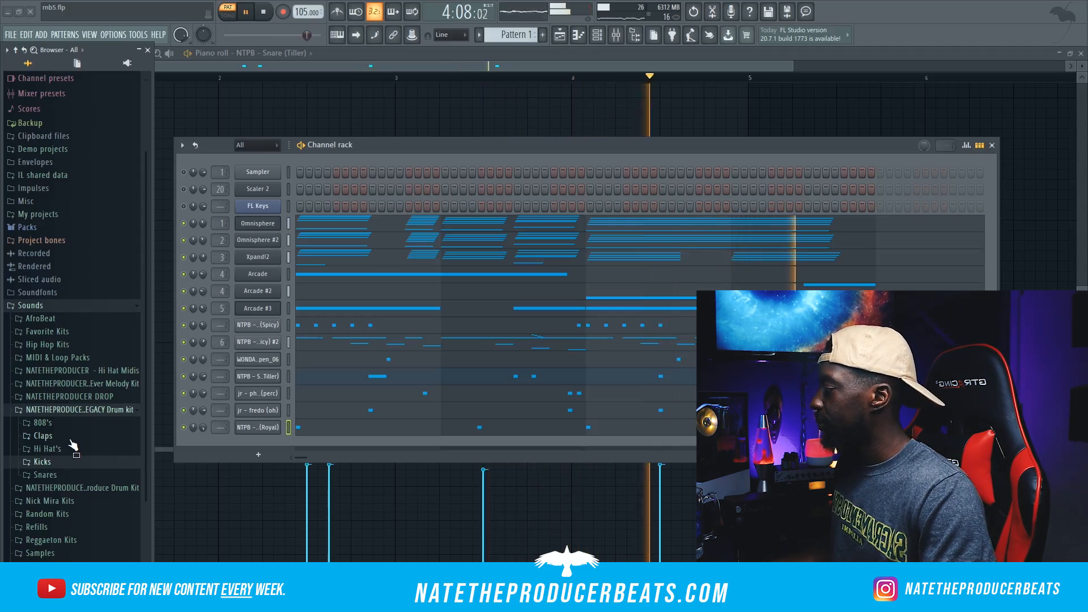
left_click(41, 423)
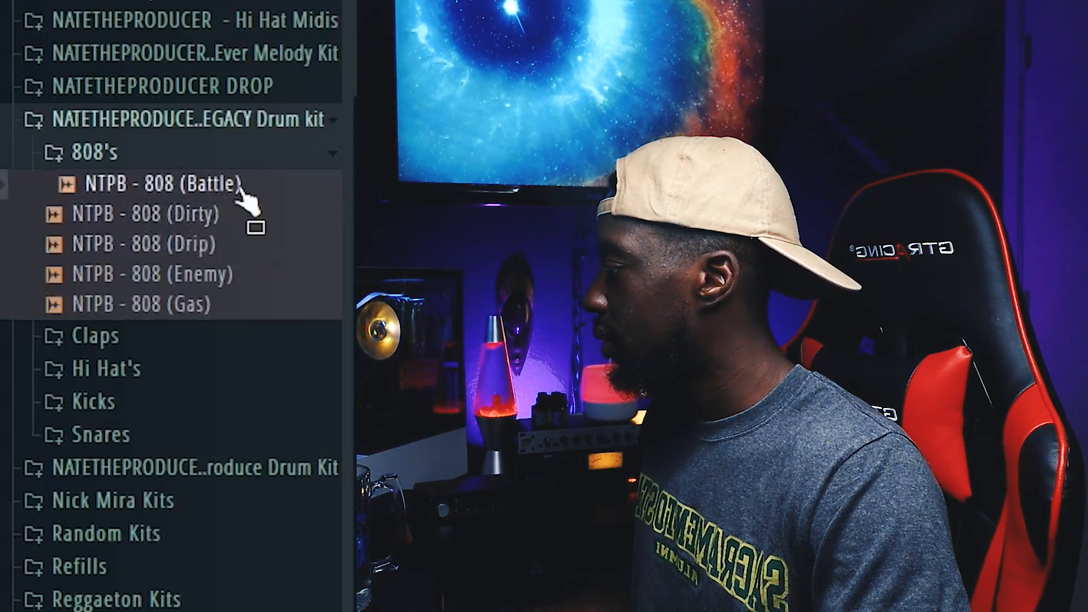
right_click(262, 199)
left_click(294, 182)
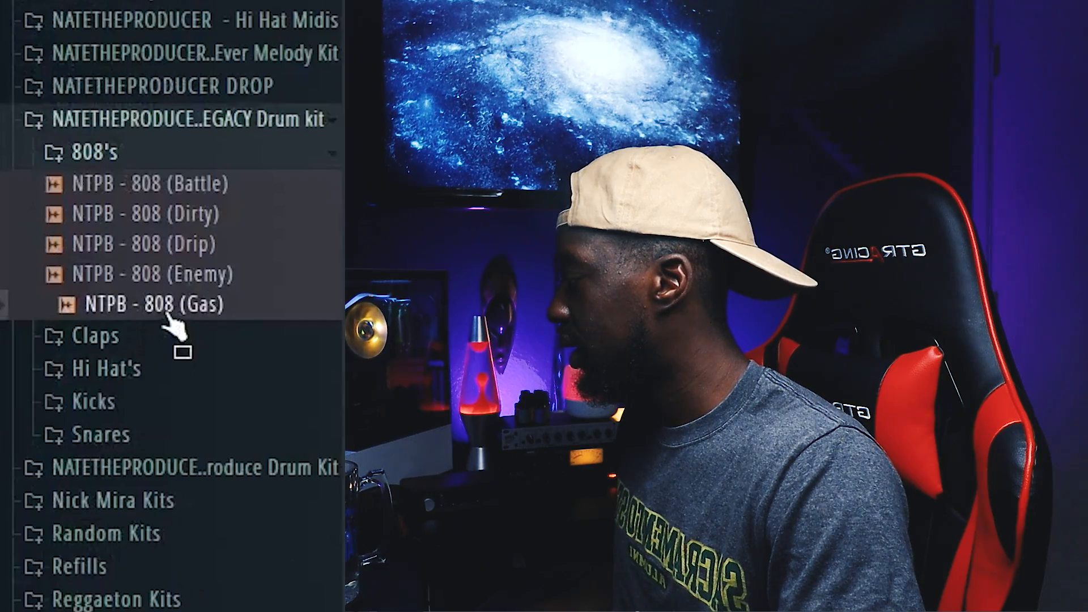
right_click(171, 301)
left_click(250, 332)
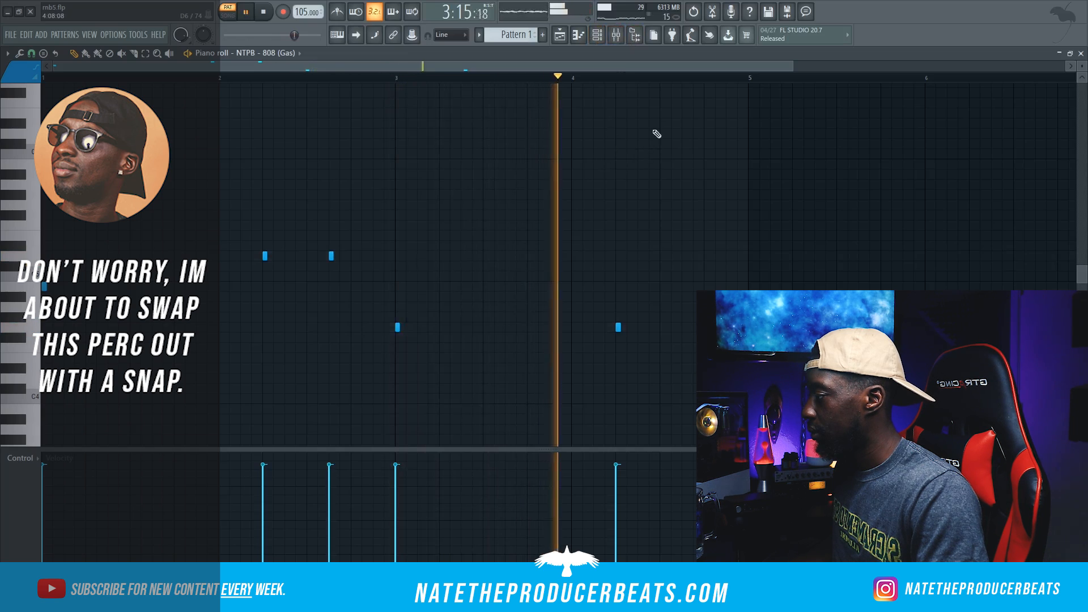
Step: Add another Arcade channel with the Extra Percs kit and draw a long G4 note from 1:01 in its piano roll
left_click(616, 35)
left_click(634, 35)
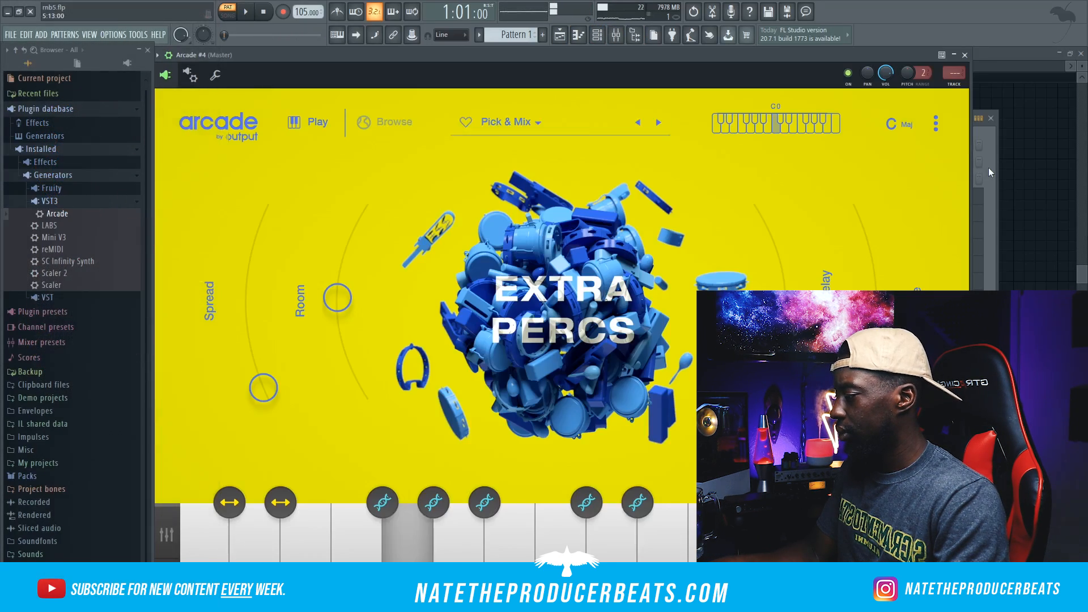
key("F6")
right_click(244, 488)
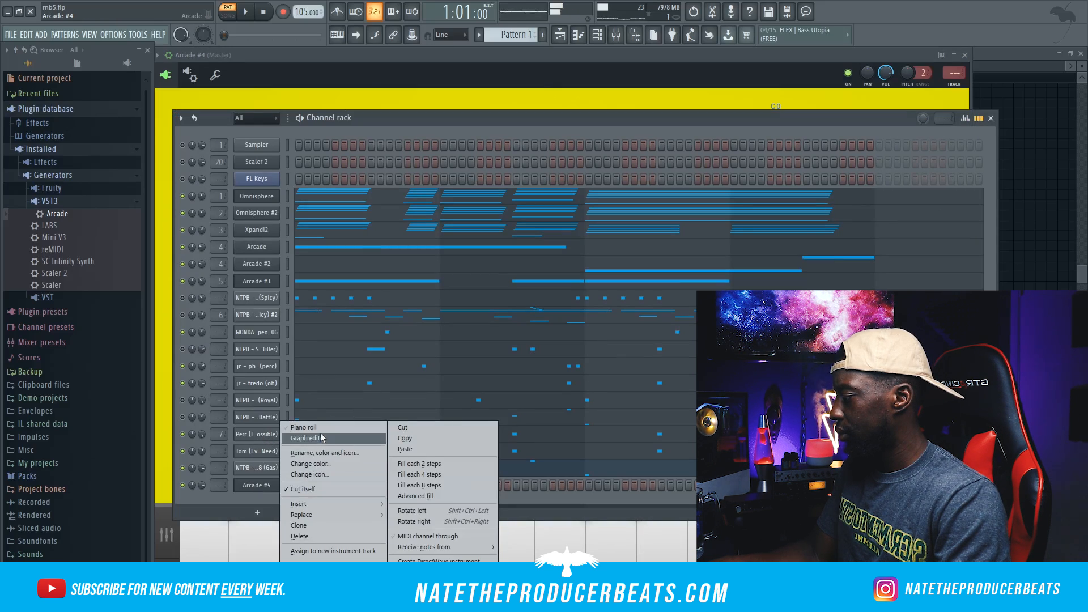
left_click(305, 427)
key("space")
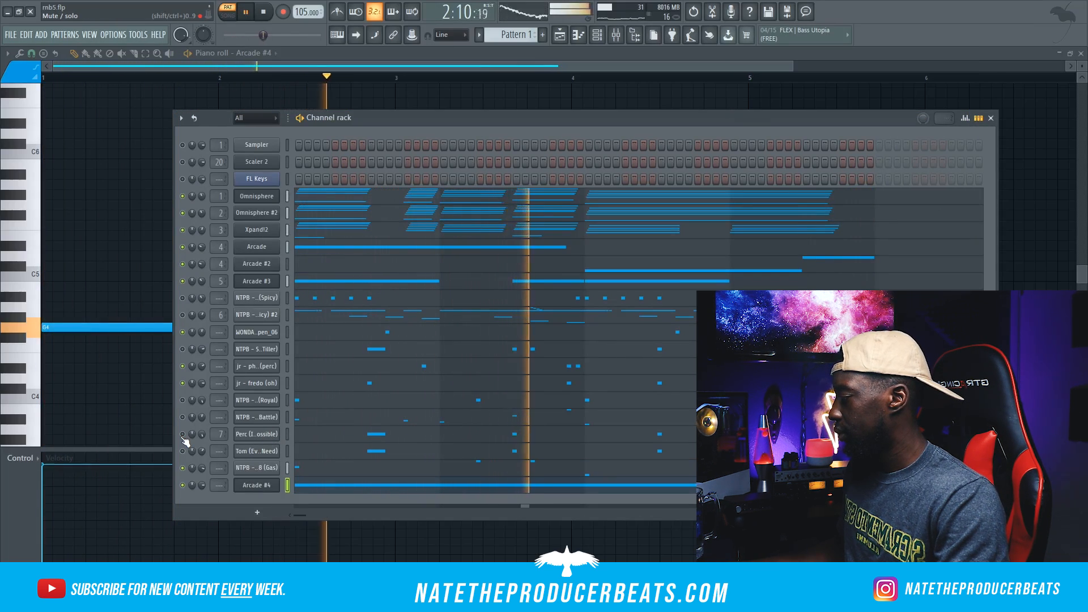
Step: Swap the Perc channel for the 4. R.I.P. SCREW SNAP sample, with C#5 hits at 1:09, 3:09 and 4:09
left_click(633, 38)
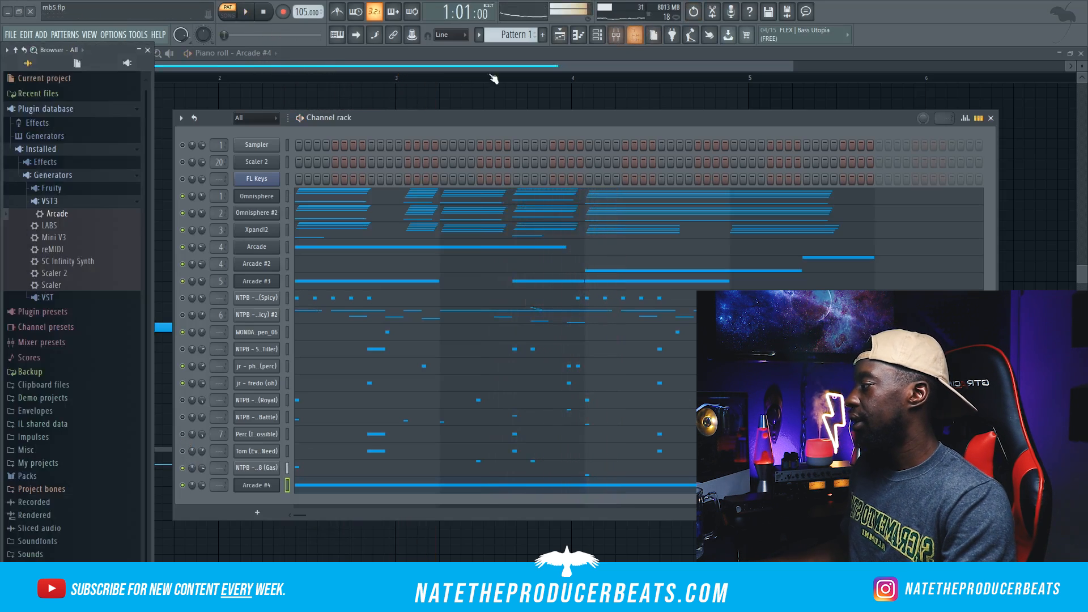
left_click(78, 555)
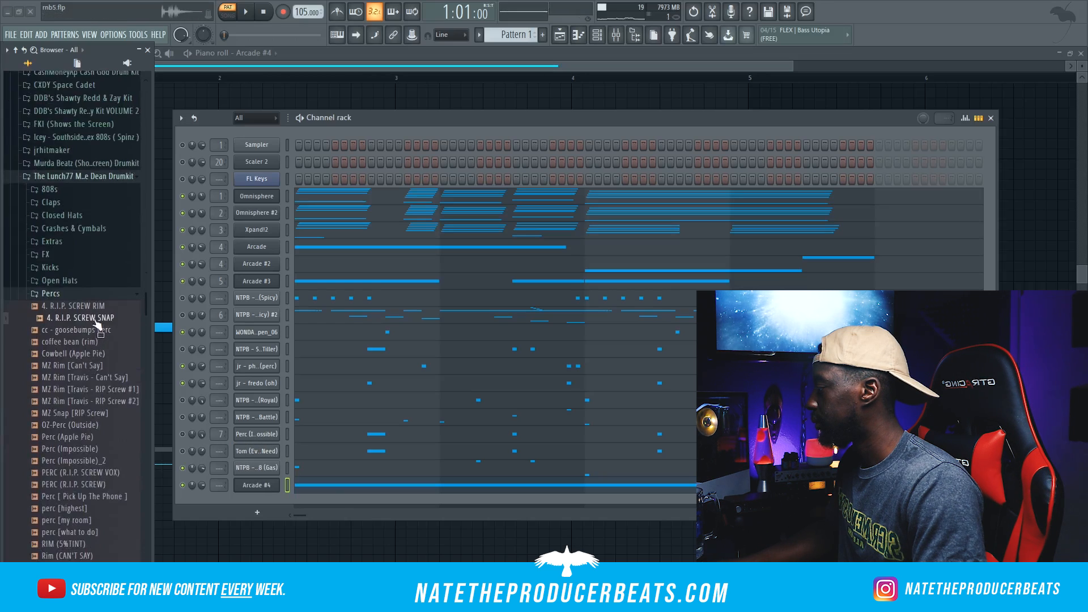
right_click(95, 320)
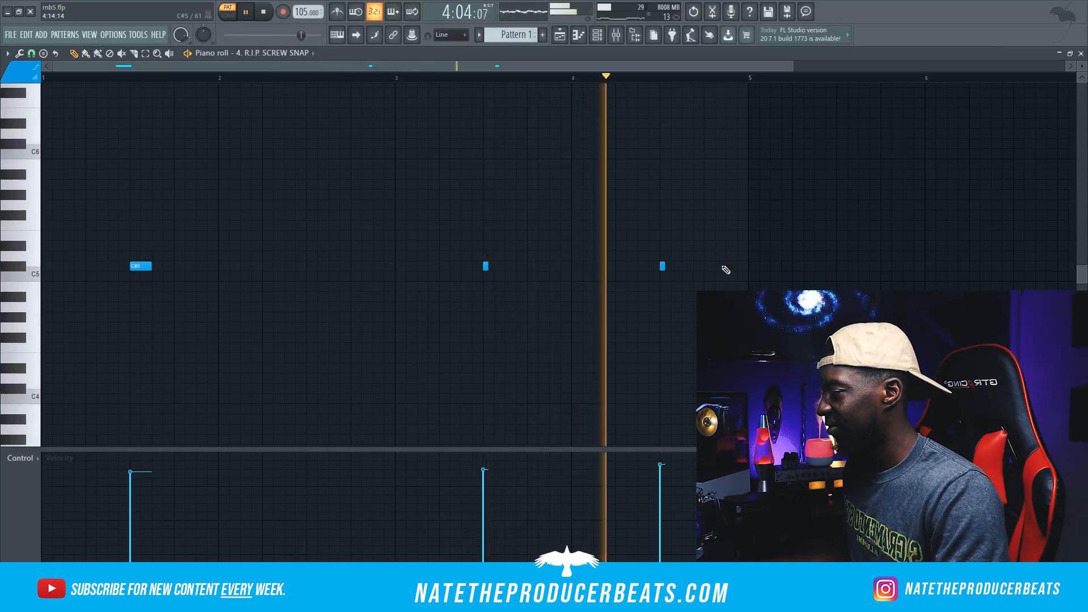
Step: Add openhat [had enough] from The Lunch77 Mike Dean Drumkit's Open Hats folder as a new channel and play the pattern
left_click(609, 32)
left_click(63, 382)
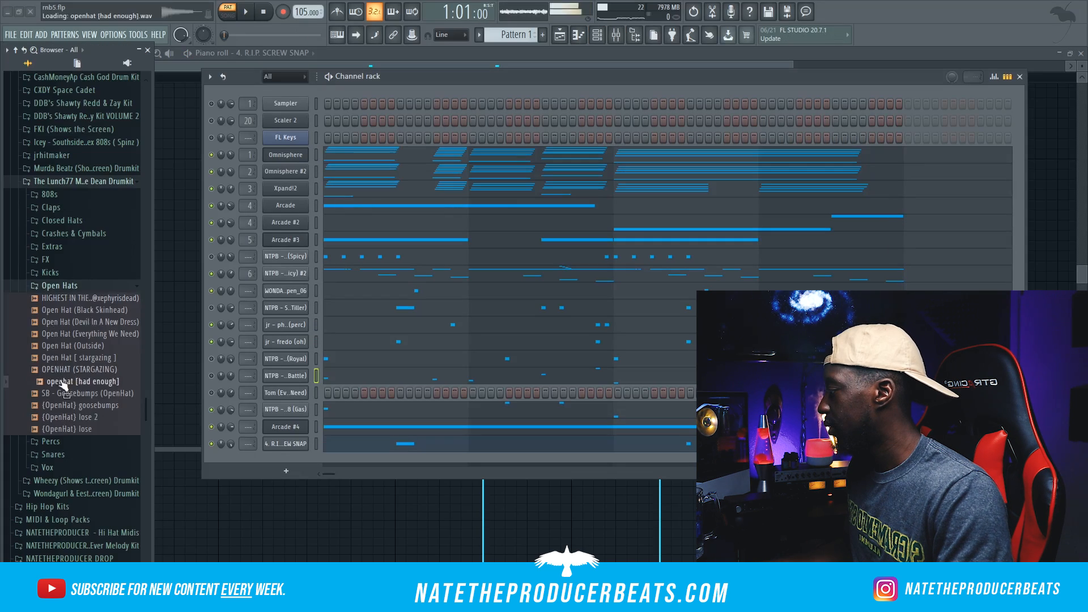
left_click_drag(78, 388, 262, 464)
key("space")
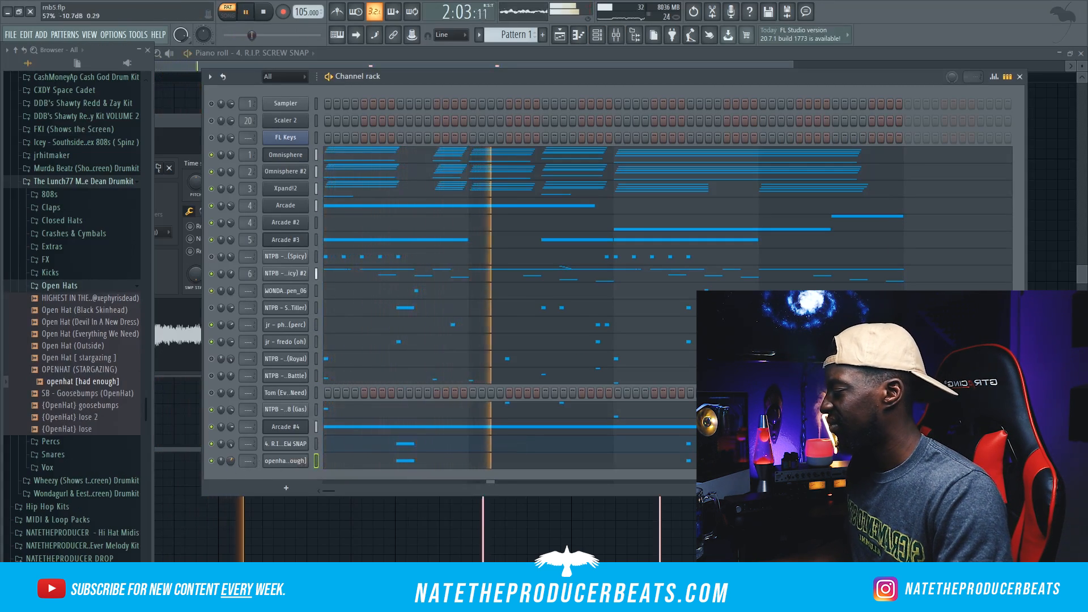
Step: Add two more NTPB - 808 (Gas) notes, G5 at 2:15 and G4 at 4:03
key("space")
right_click(312, 408)
left_click(330, 407)
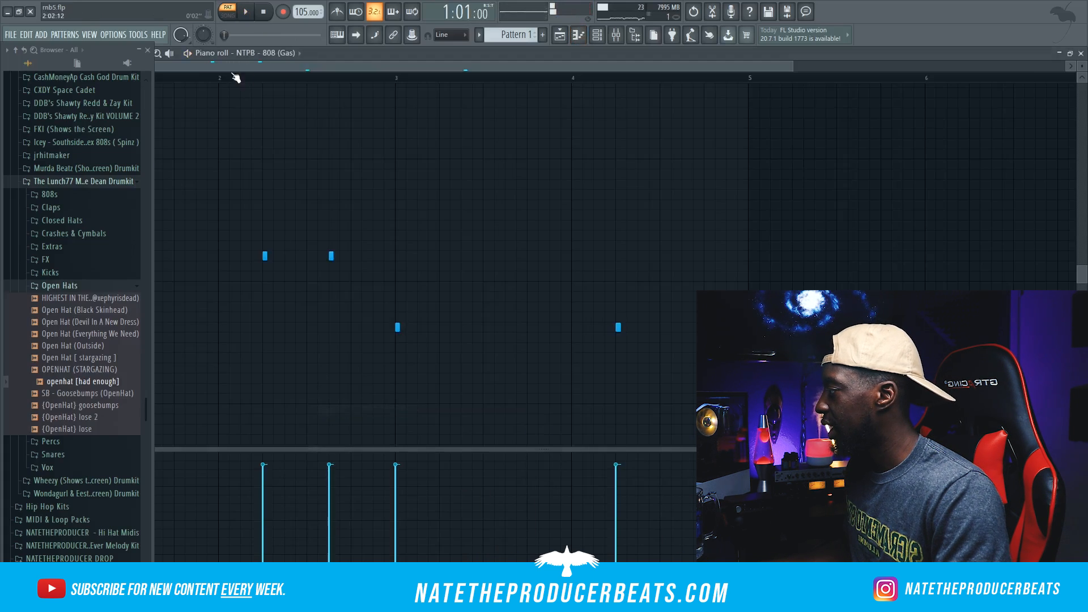
left_click(148, 50)
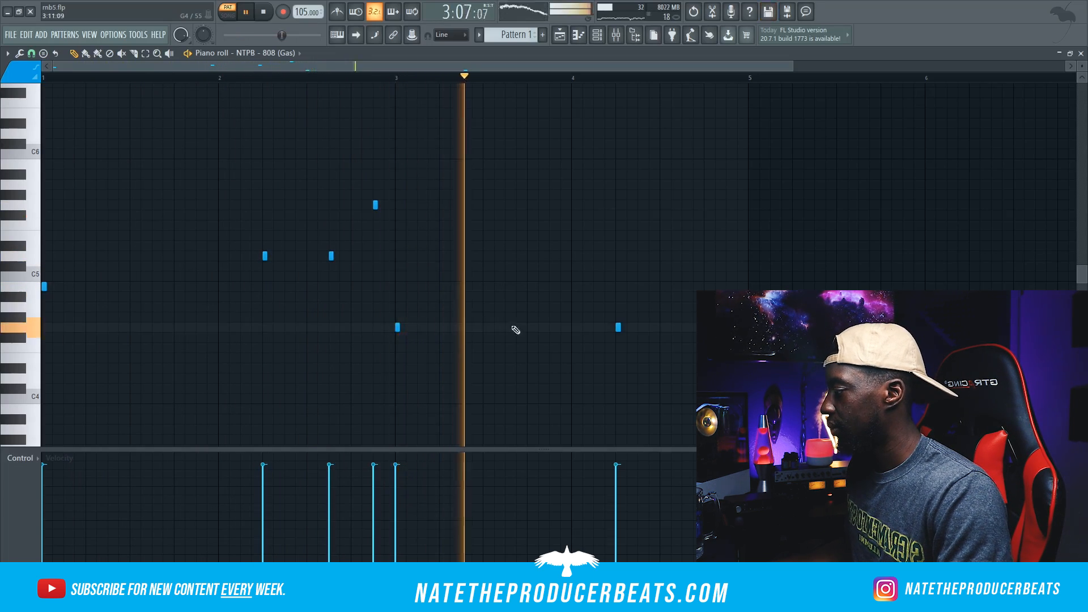
left_click(594, 327)
key("space")
Step: Route Arcade #4 to mixer track 9 and mute the other channels to isolate it
key("F6")
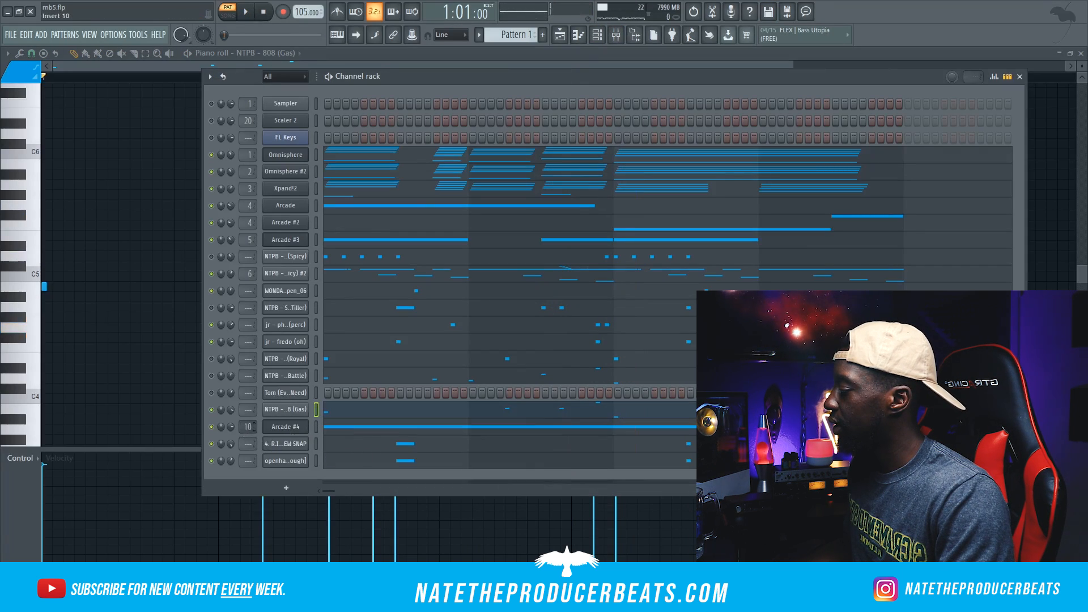
left_click(616, 34)
right_click(211, 409)
key("Escape")
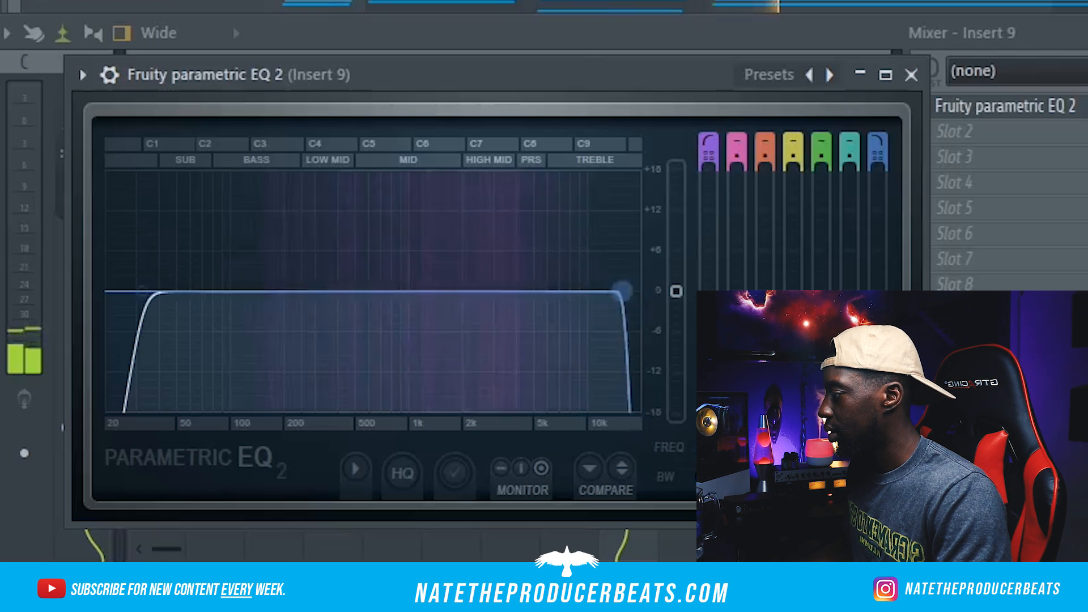
Step: On Insert 9, lower the Fruity parametric EQ 2 low-pass band to about 2482 Hz and adjust the FIN-MICRO effect in LP24 mode
left_click_drag(619, 287, 521, 277)
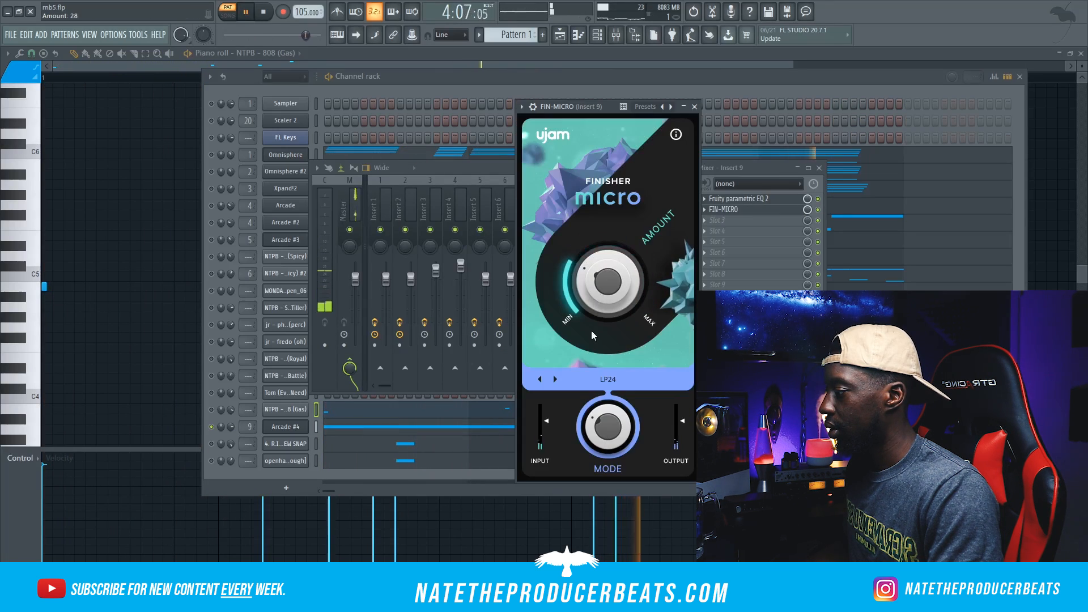
left_click_drag(590, 331, 590, 315)
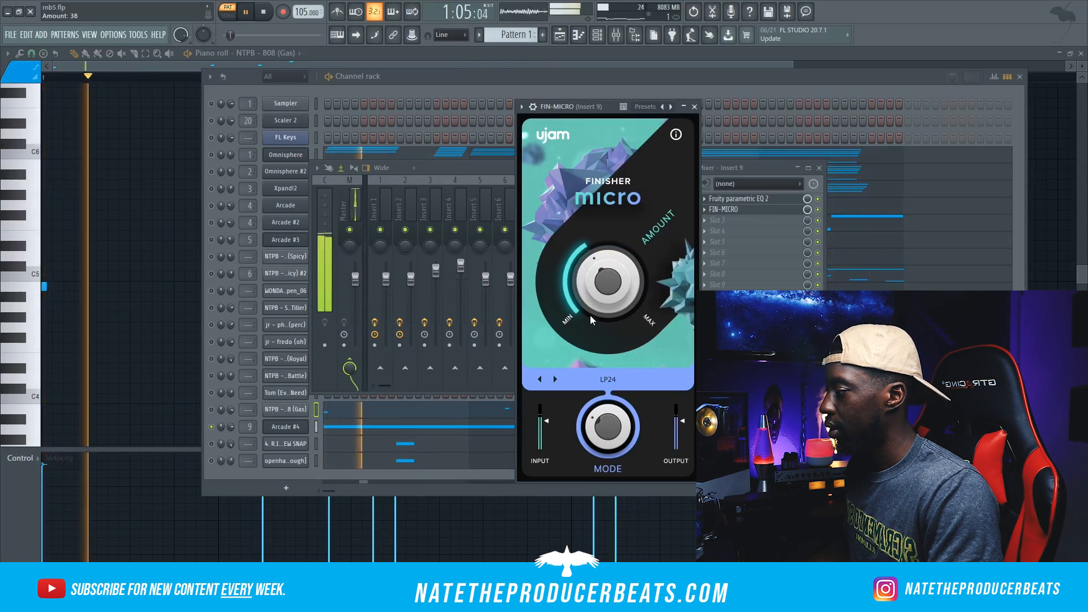
Step: Load PanCake2 into slot 3 of Insert 9 and lower its Mix amount
left_click(731, 220)
left_click(771, 147)
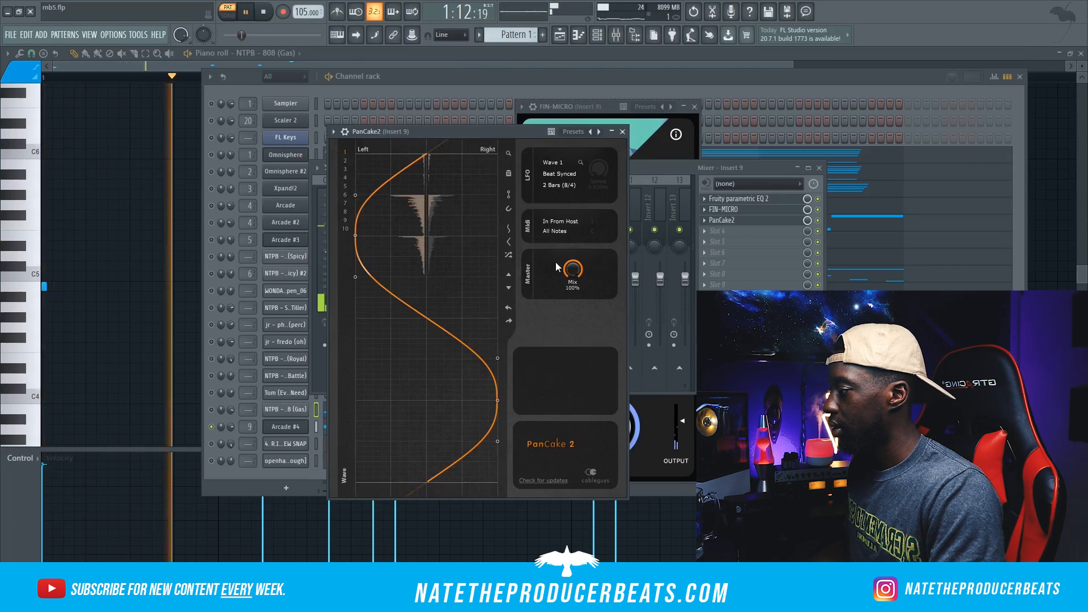
left_click_drag(572, 270, 573, 293)
left_click(310, 489)
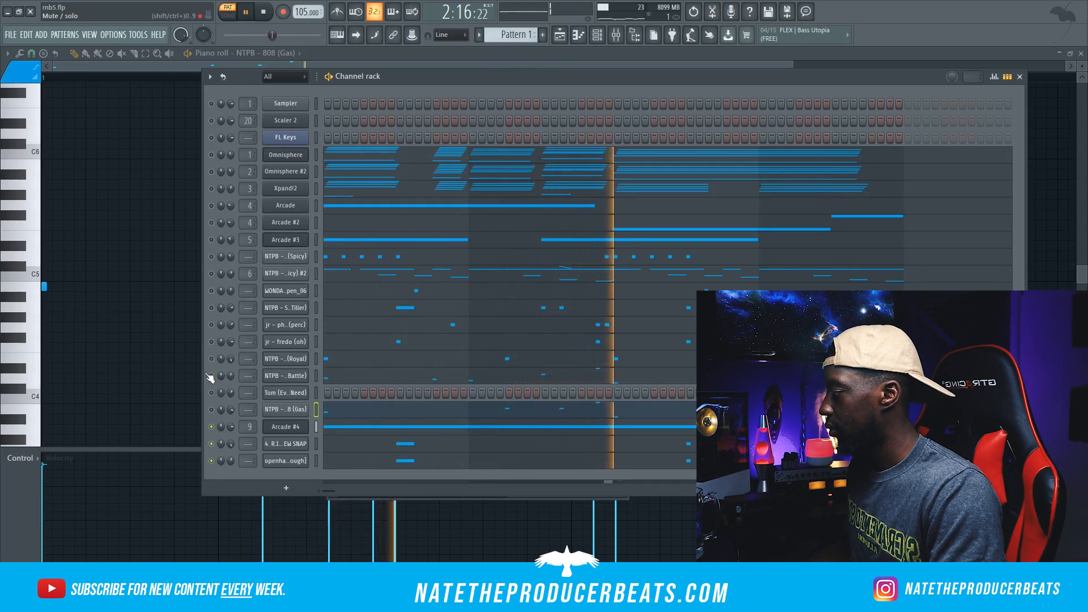
Step: Unmute the Omnisphere, Omnisphere #2, Xpand!2, Arcade and Arcade #2 channels
left_click(211, 154)
left_click(211, 172)
left_click(211, 189)
left_click(211, 206)
left_click(211, 222)
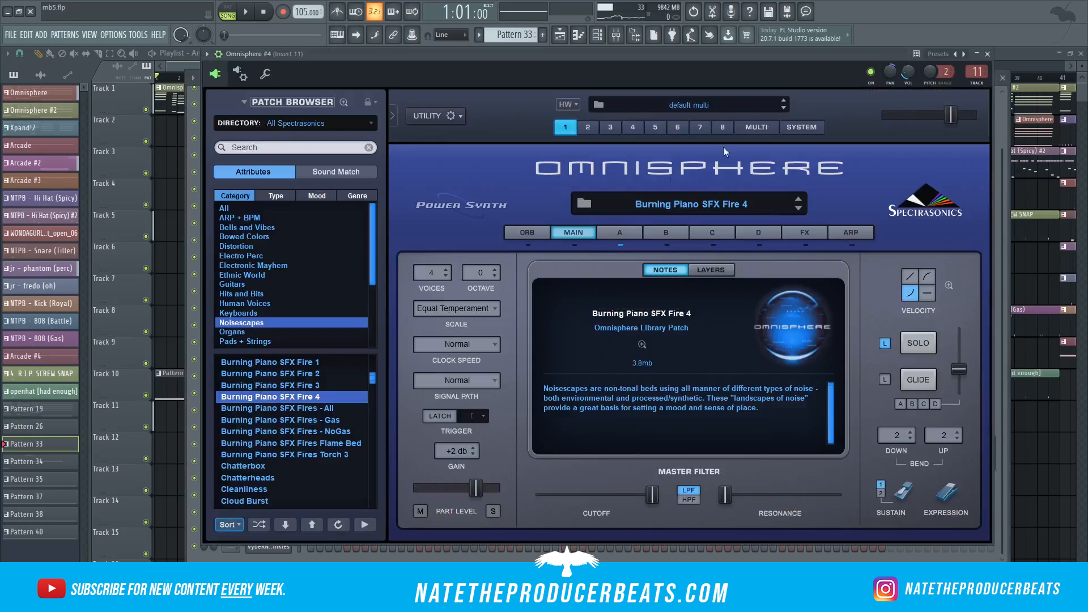
Step: Review the Noisescapes patches in Omnisphere #4 and Omnisphere #5 and the effects on mixer Insert 11
left_click(984, 53)
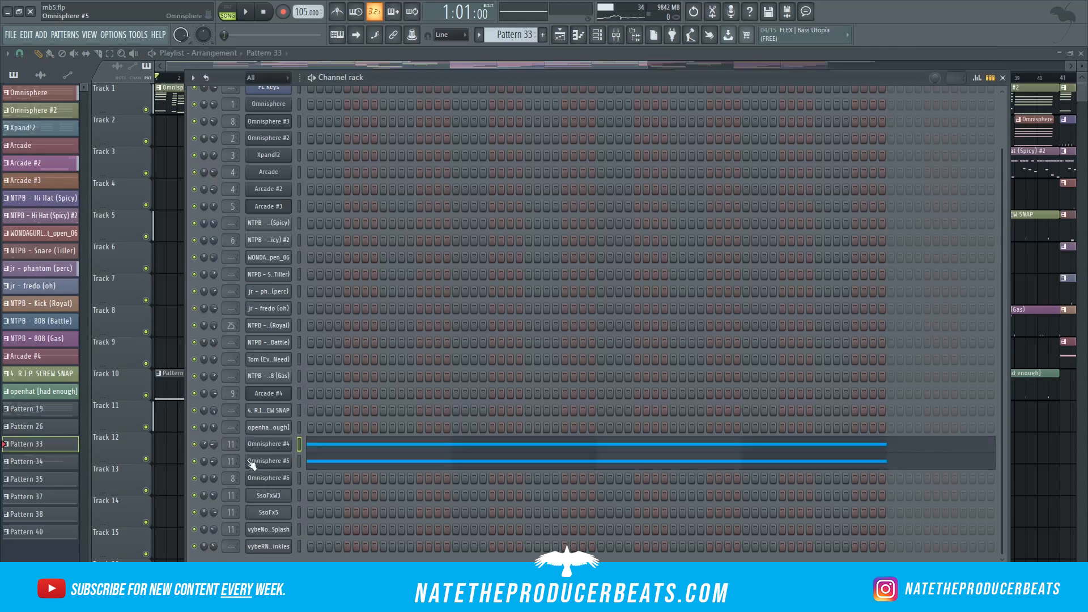
left_click(277, 462)
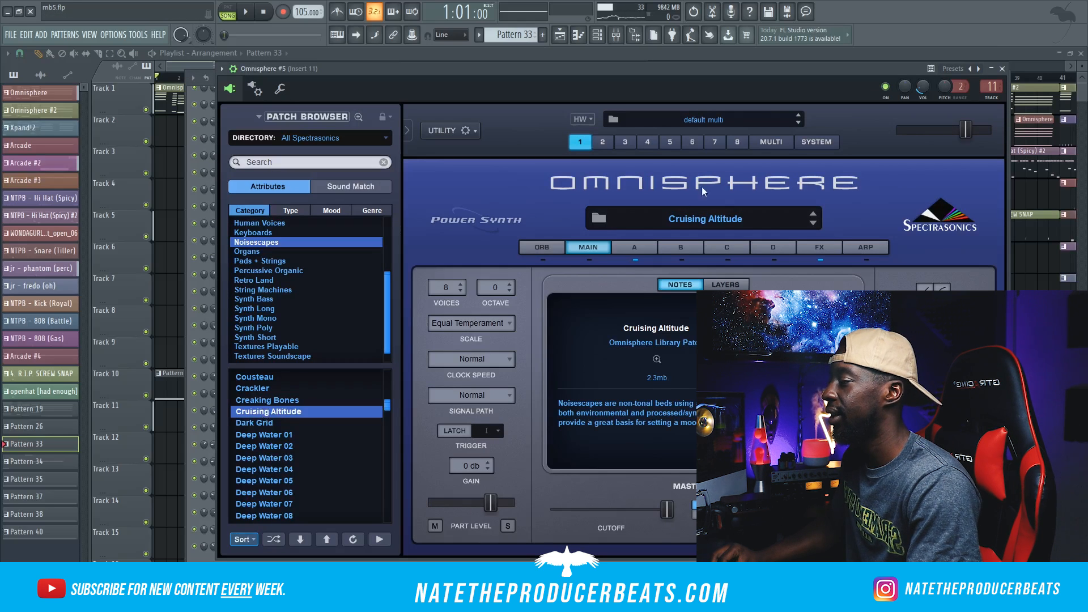
left_click(1003, 69)
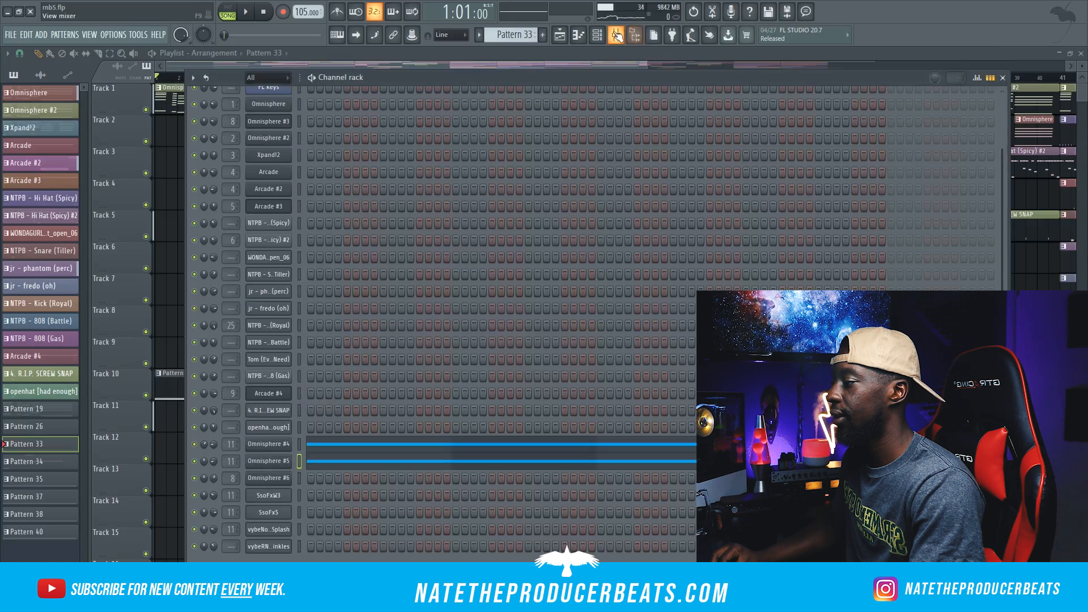
left_click(634, 34)
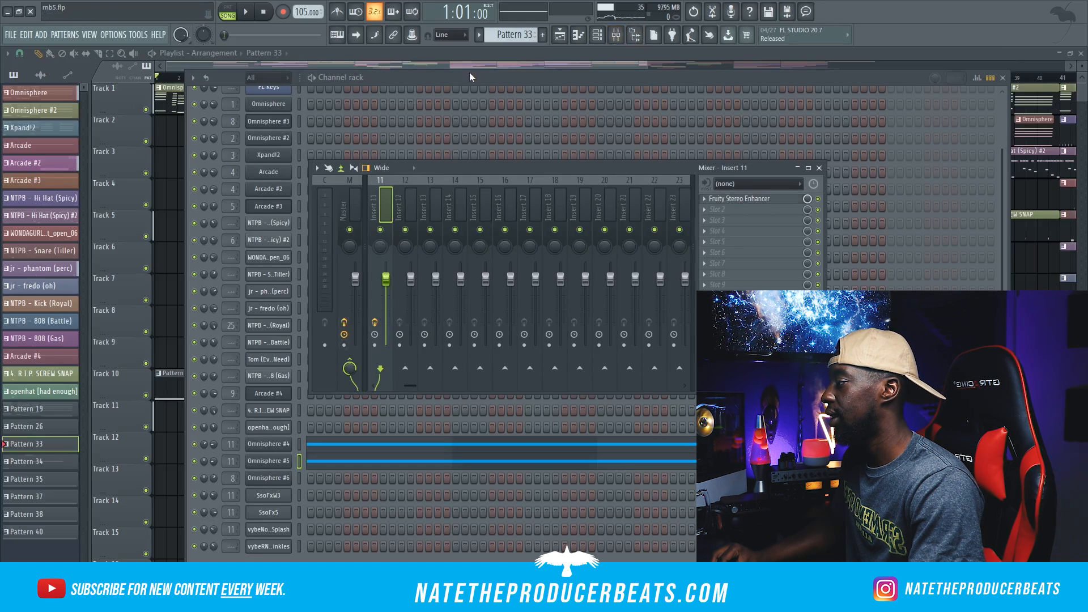
key("F9")
key("F6")
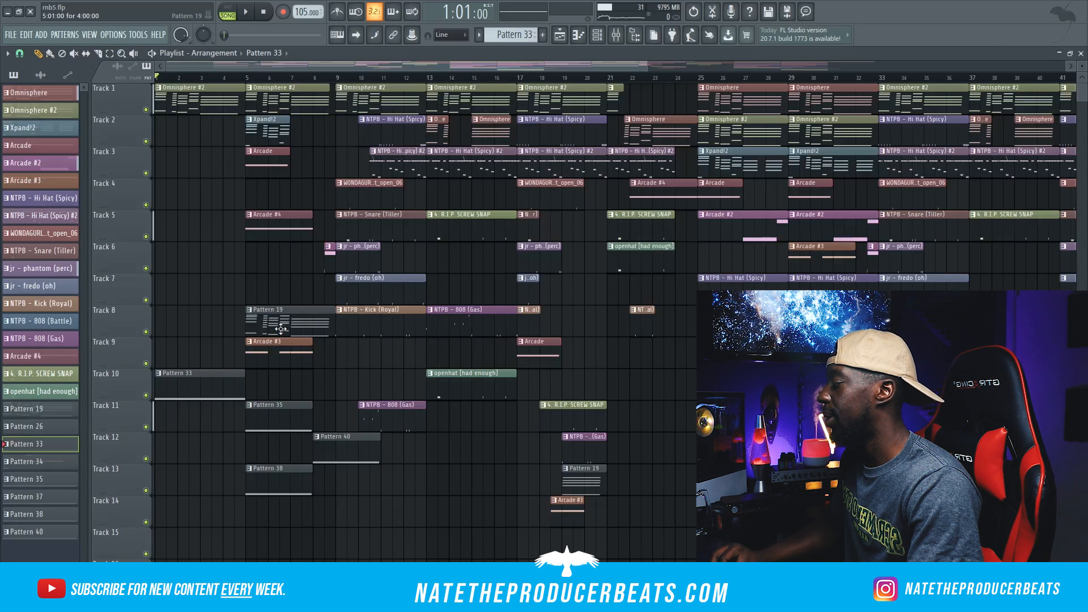
Step: Inspect Pattern 19 in the playlist and examine the arrangement around bars 8 to 25
double_click(300, 321)
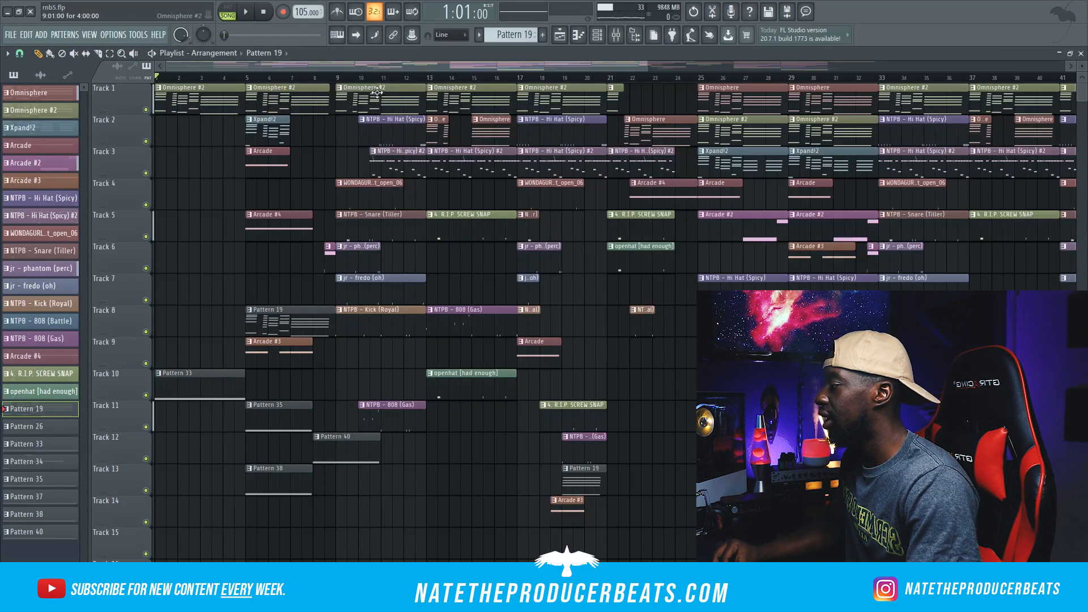
scroll(409, 225, "up", 3)
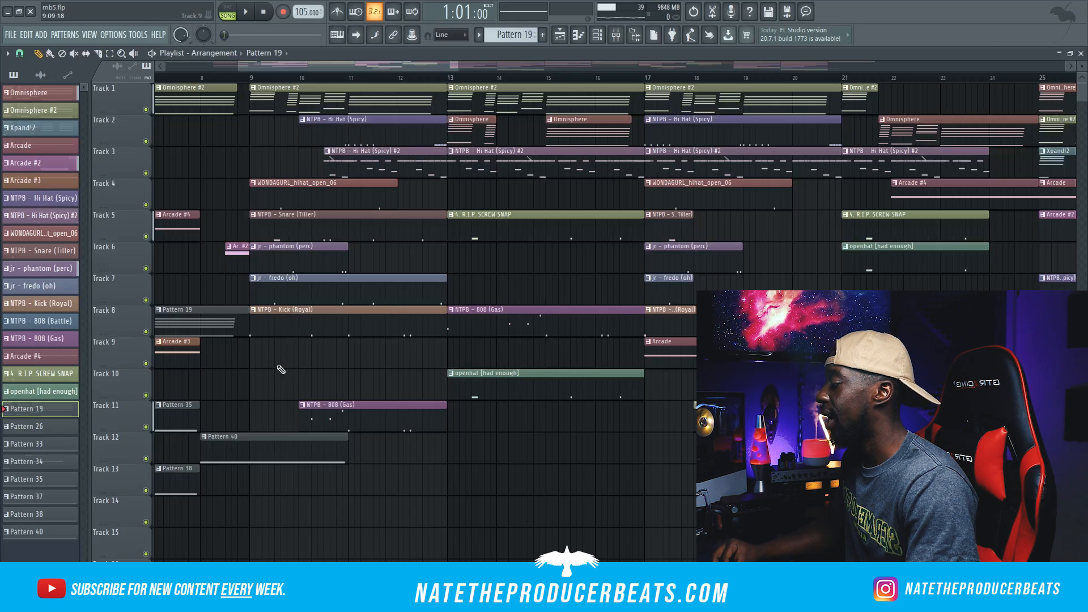
Step: Review the playlist clips on Tracks 1 to 16 from about bar 6 through bar 44
scroll(351, 375, "down", 1)
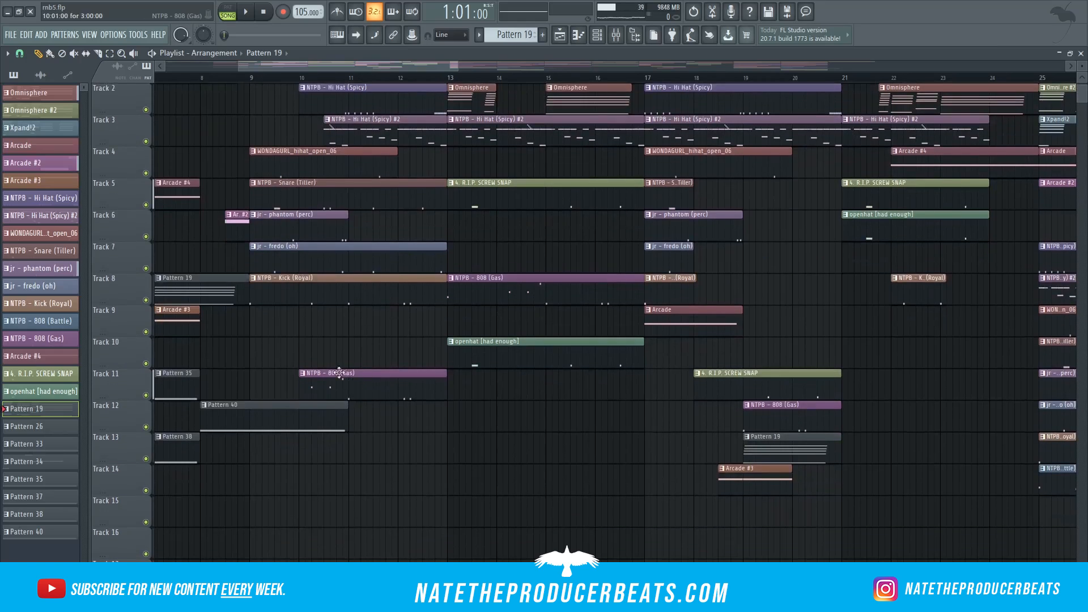
scroll(409, 427, "up", 1)
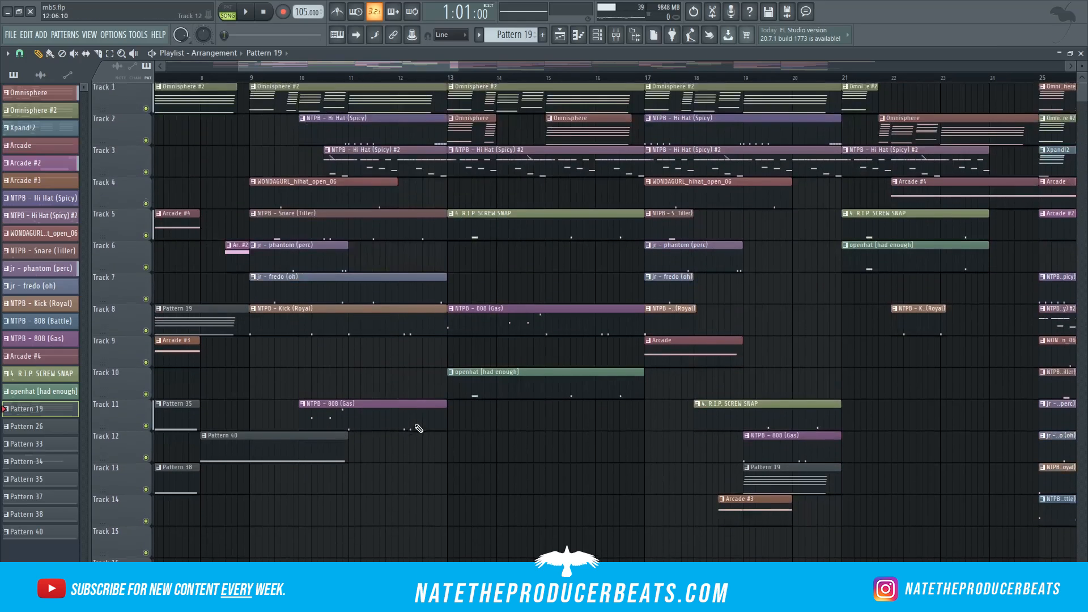
scroll(525, 412, "down", 1)
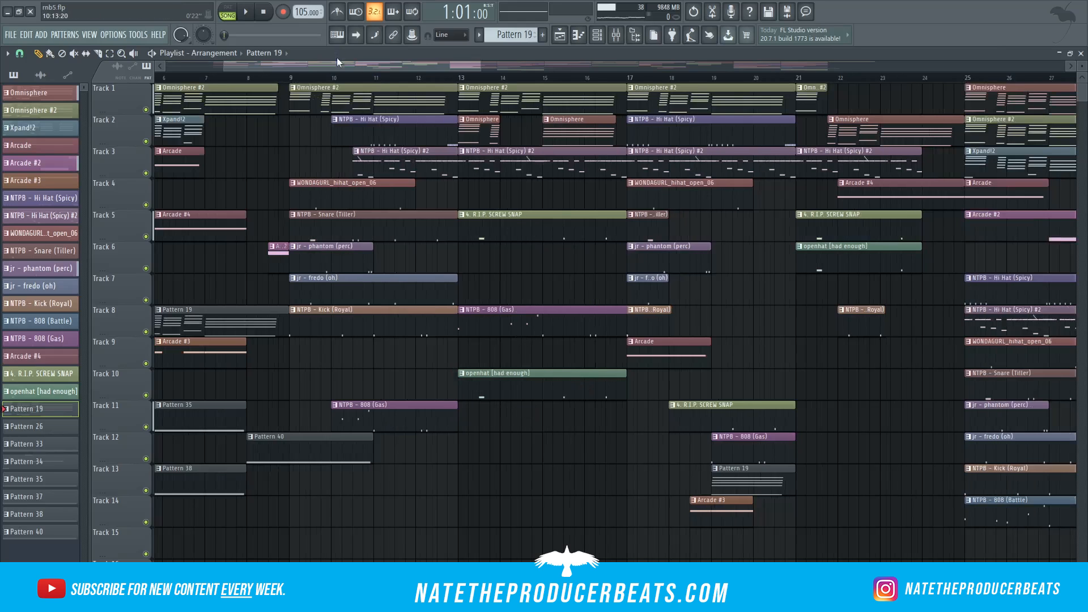
scroll(400, 213, "right", 3)
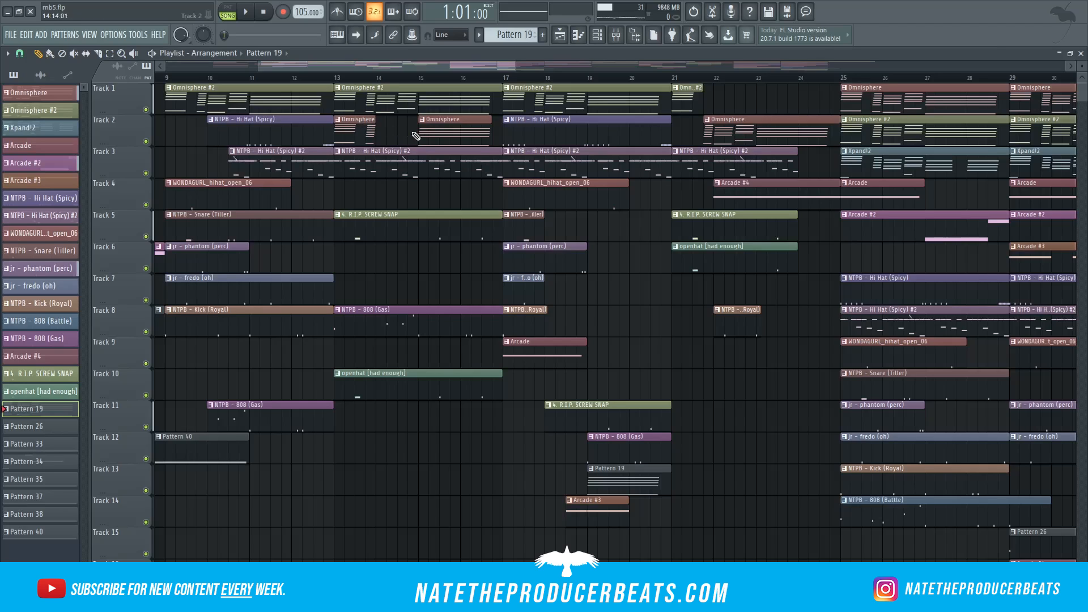
left_click_drag(396, 64, 454, 68)
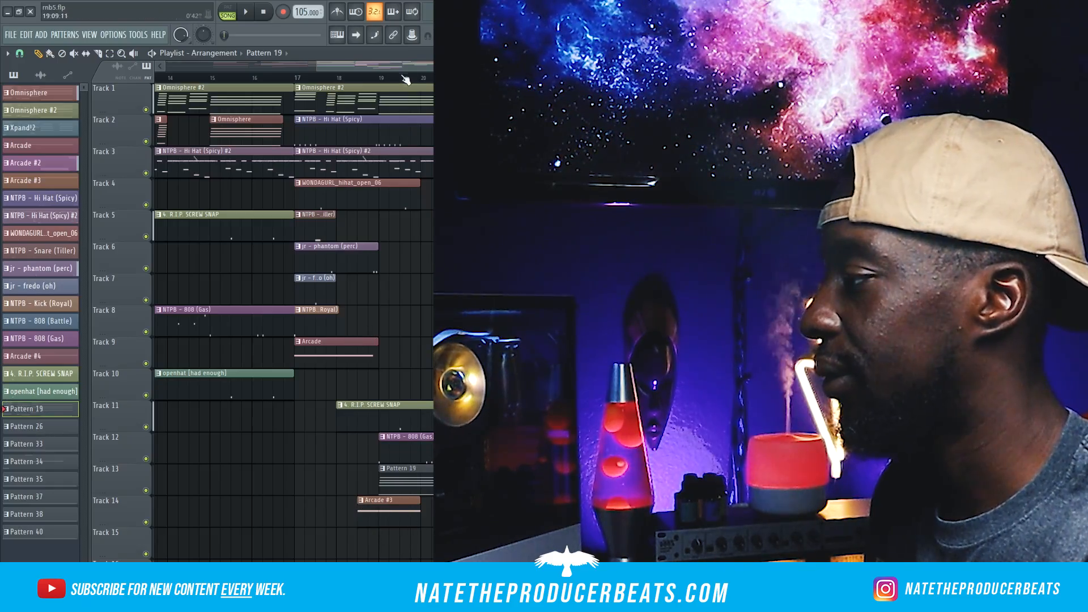
left_click_drag(417, 65, 456, 65)
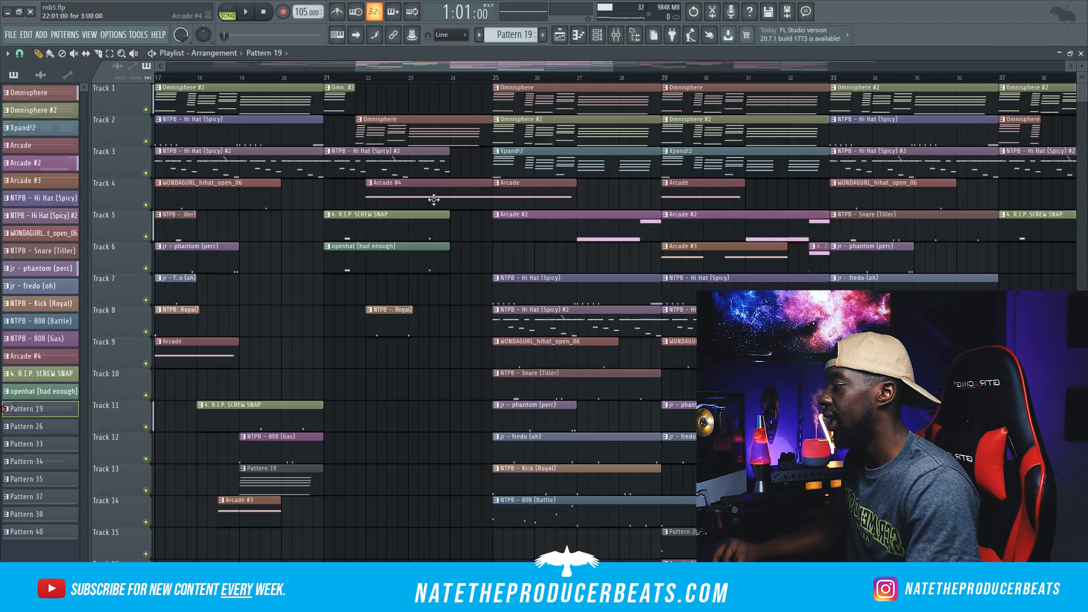
left_click_drag(416, 67, 491, 67)
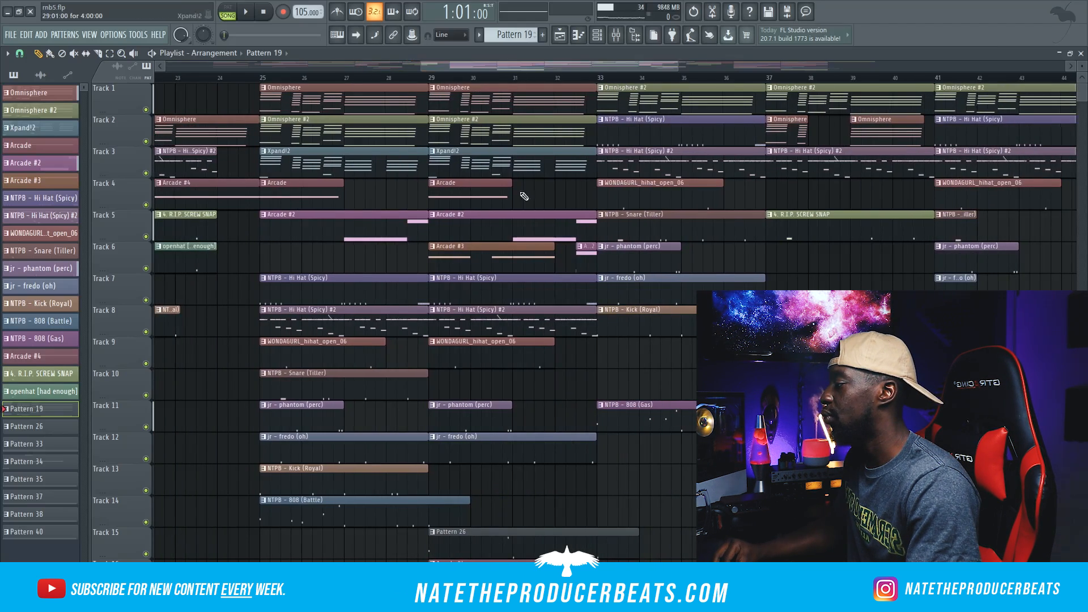
Step: Examine the section from bar 25 to bar 33, following its stacked clips down to Track 18
scroll(552, 293, "down", 2)
scroll(551, 293, "down", 4)
scroll(554, 303, "up", 4)
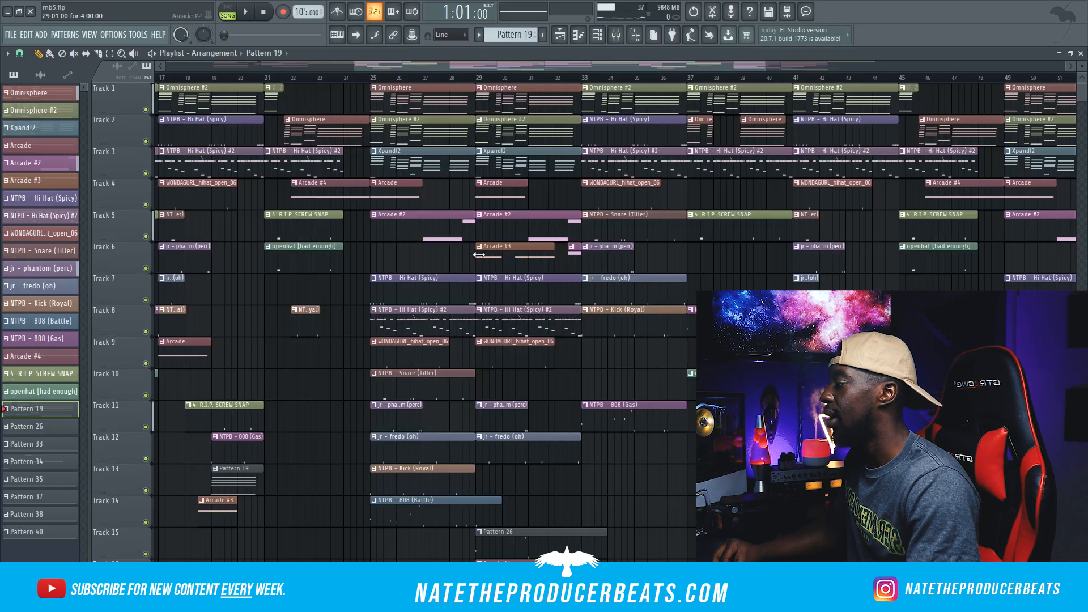
scroll(462, 304, "down", 1)
scroll(462, 304, "up", 1)
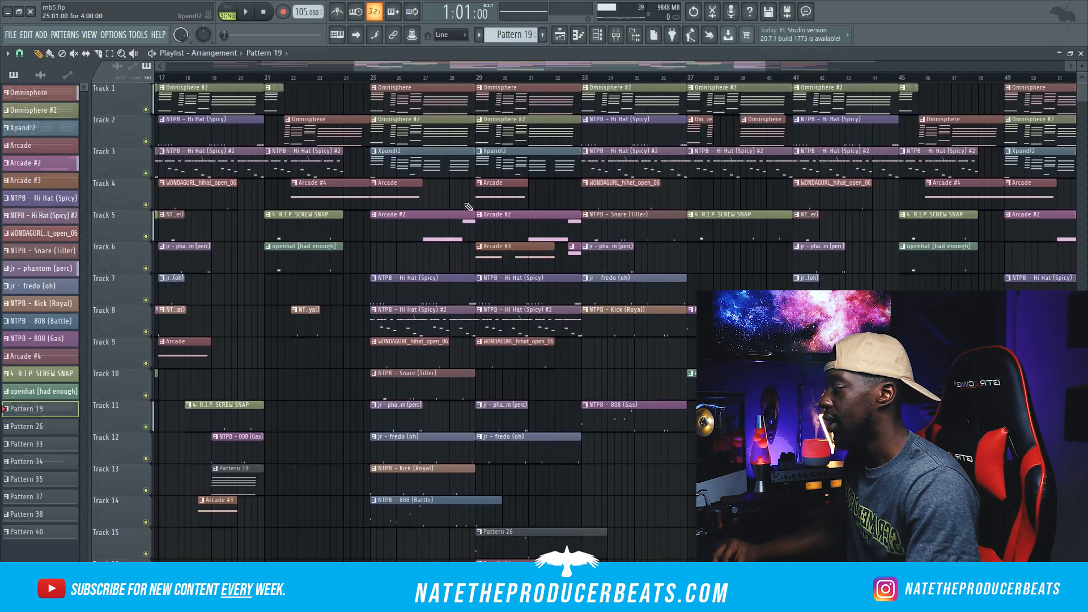
scroll(471, 255, "down", 1)
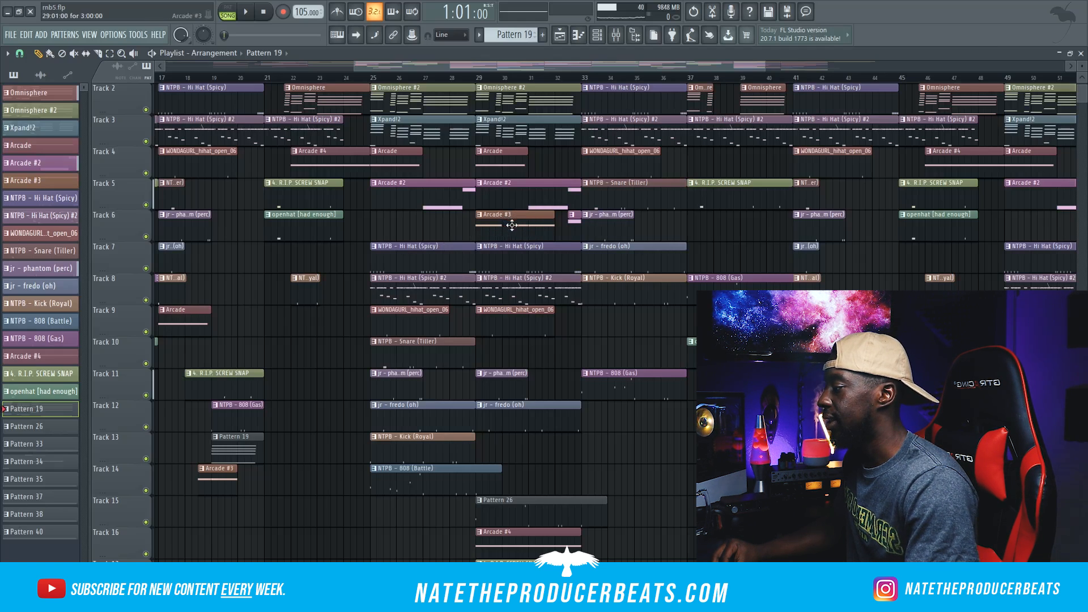
scroll(512, 241, "down", 1)
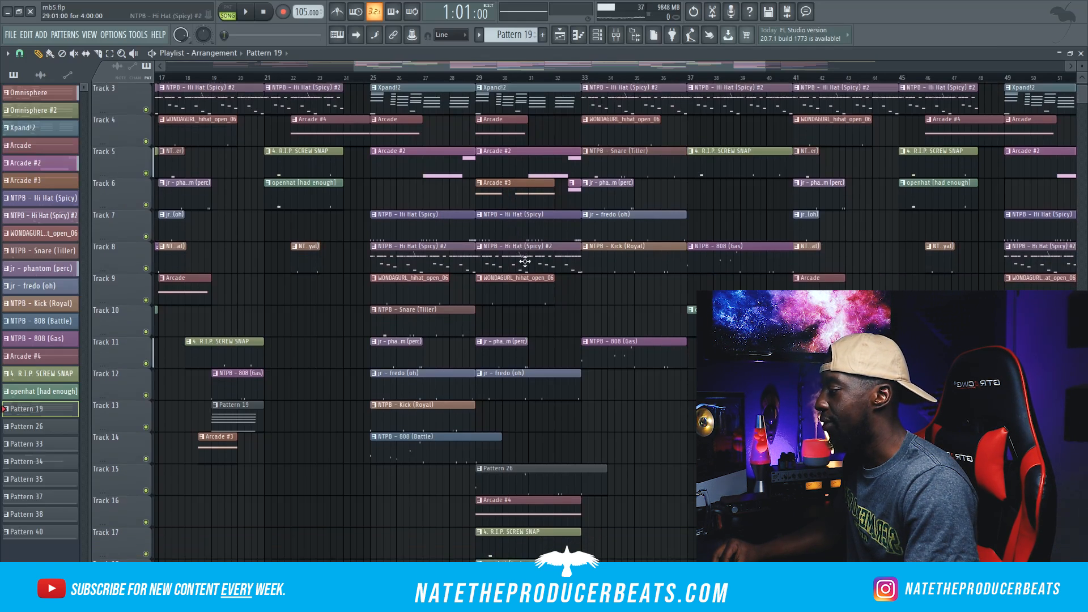
scroll(532, 305, "down", 1)
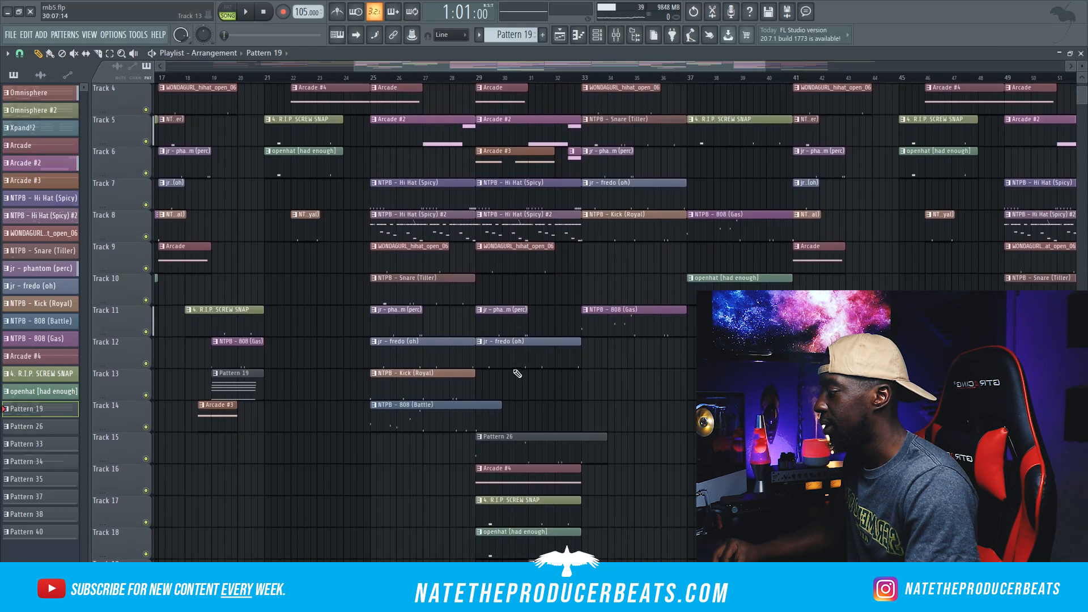
scroll(526, 374, "down", 2)
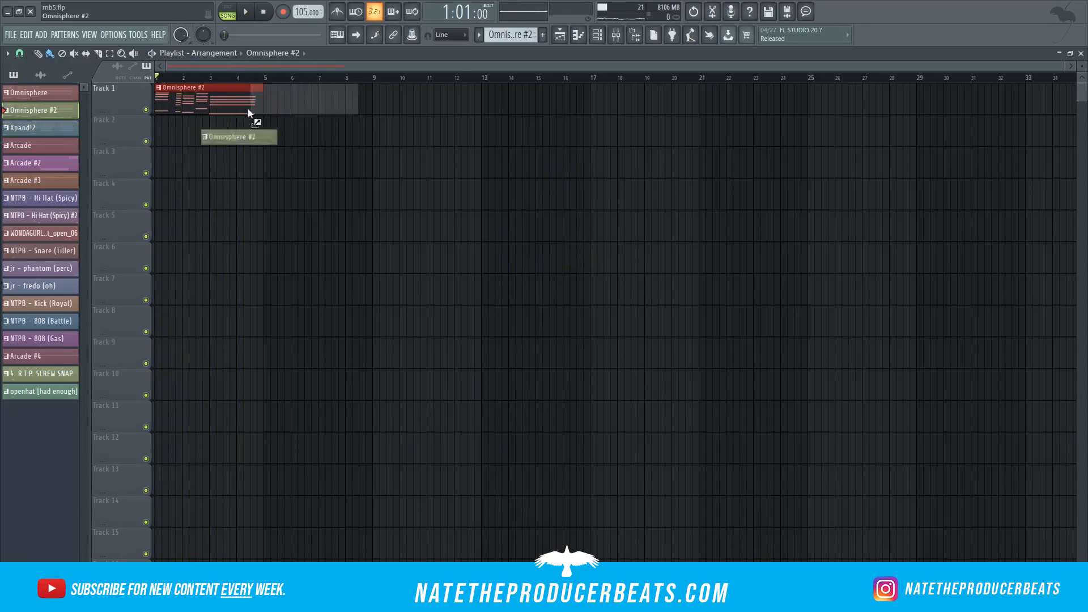
Step: Lay out Omnisphere #2 at bars 5 and 9 on Track 1, with two-bar Xpand!2 and Arcade clips at bar 5 below
left_click(276, 163)
left_click(265, 77)
left_click_drag(370, 134, 317, 133)
left_click(374, 90)
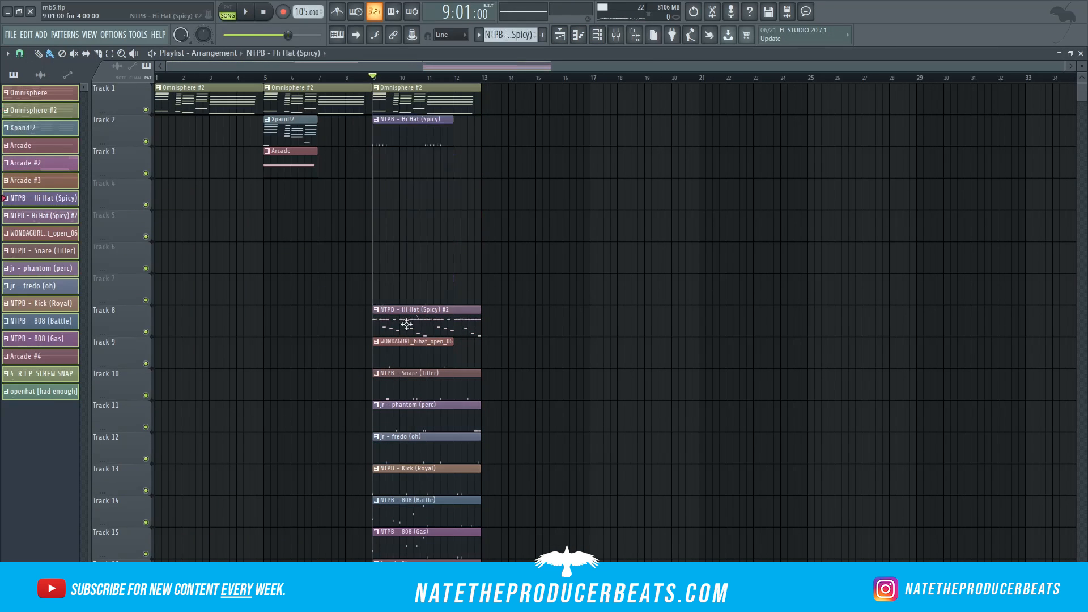
Step: Move the bar 9 drum clips up onto Tracks 3 to 8 and shift the 808, Arcade #4, snap and openhat clips to bar 17
left_click_drag(443, 329, 436, 168)
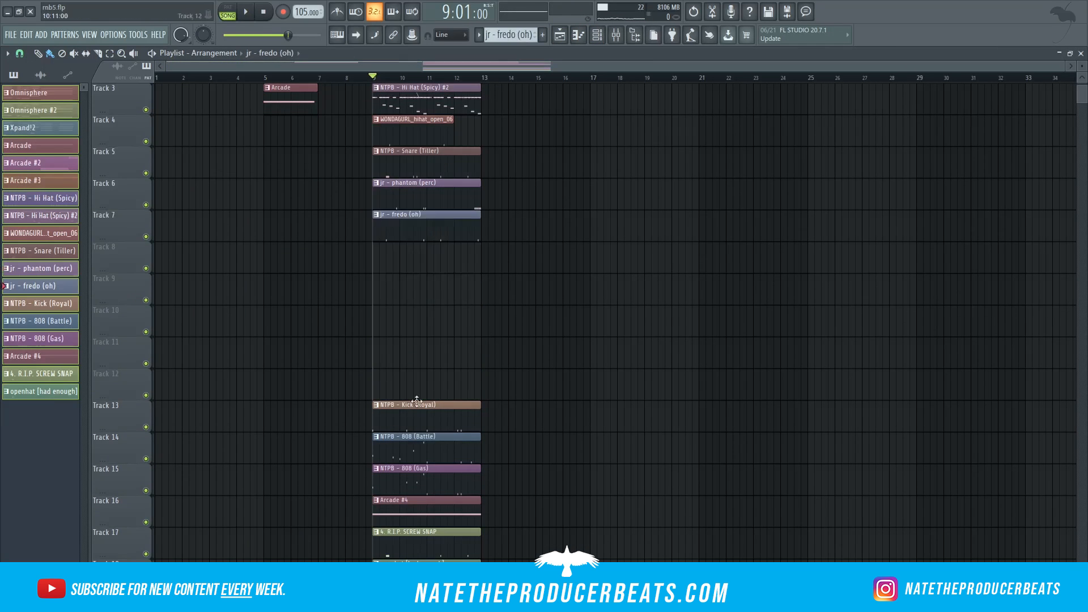
left_click_drag(416, 402, 420, 246)
left_click_drag(422, 437, 521, 279)
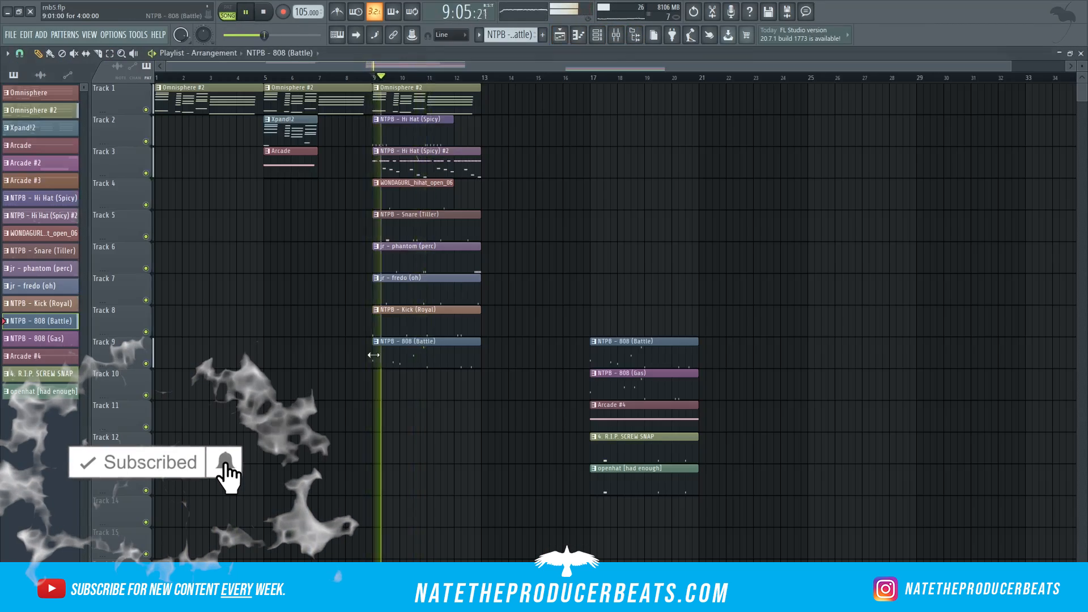
left_click(376, 165)
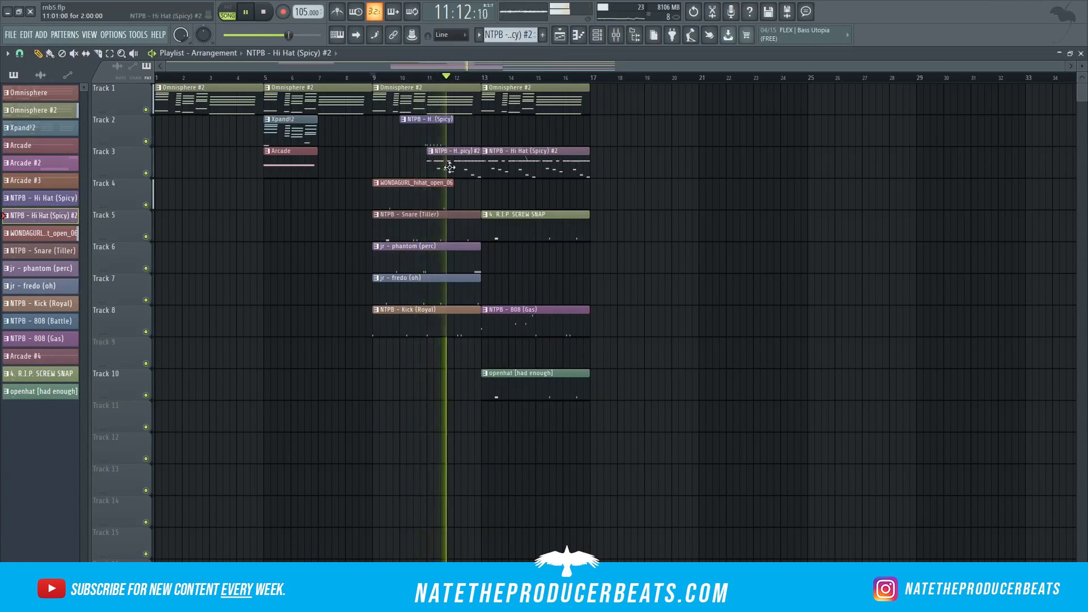
Step: Place Omnisphere #2 on Track 1 and NTPB - Hi Hat (Spicy) #2 on Track 3 at bar 21
left_click(33, 128)
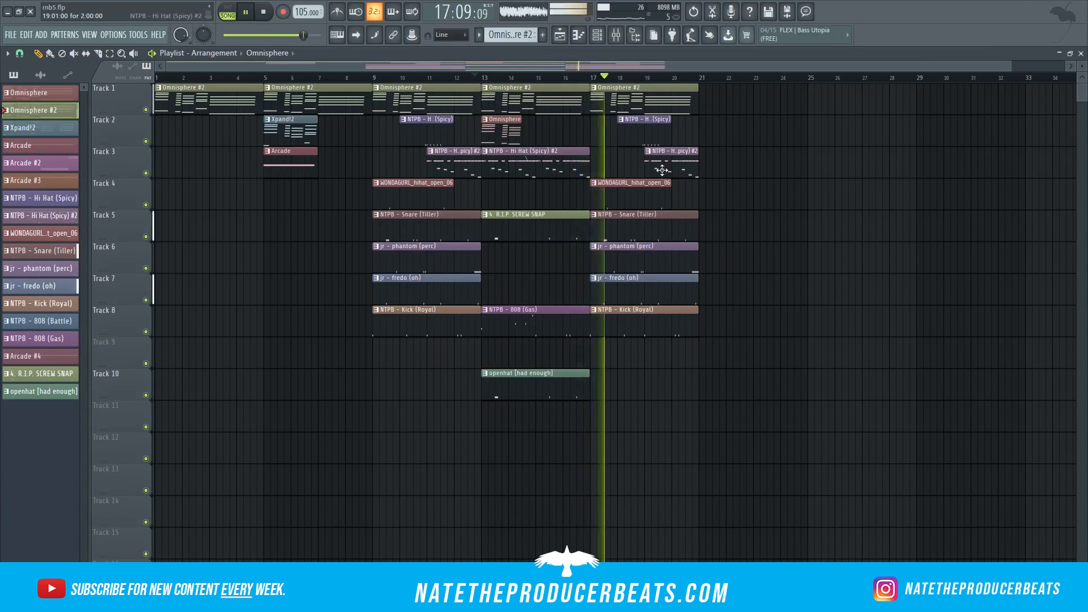
left_click(718, 102)
left_click(714, 165)
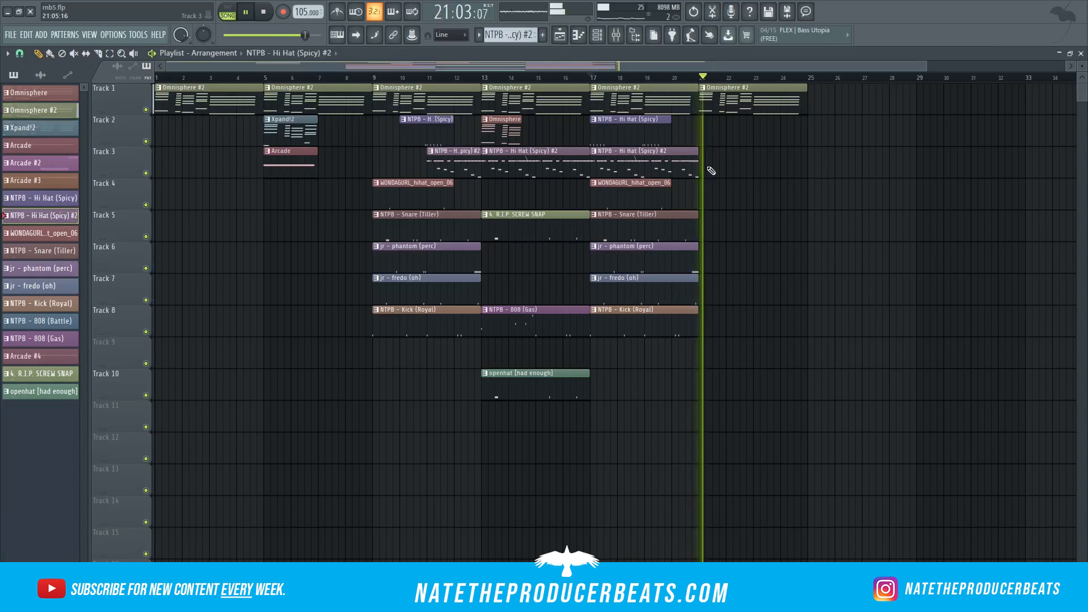
key("space")
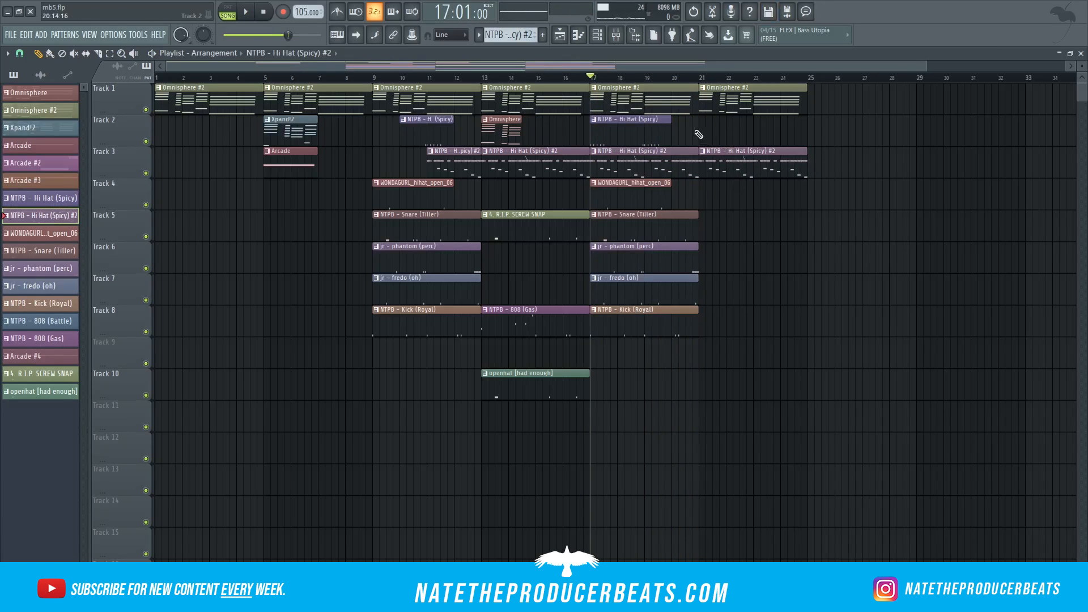
Step: Select the Omnisphere pattern during playback and inspect its channel and the Fruity parametric EQ 2 effects on mixer Insert 1
left_click(497, 126)
key("space")
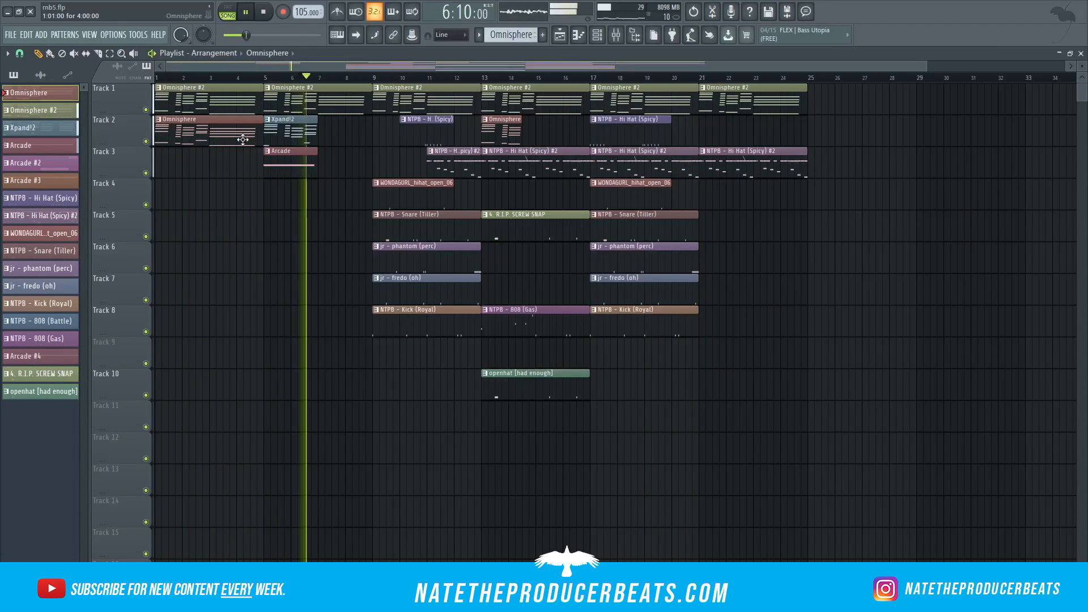
key("F6")
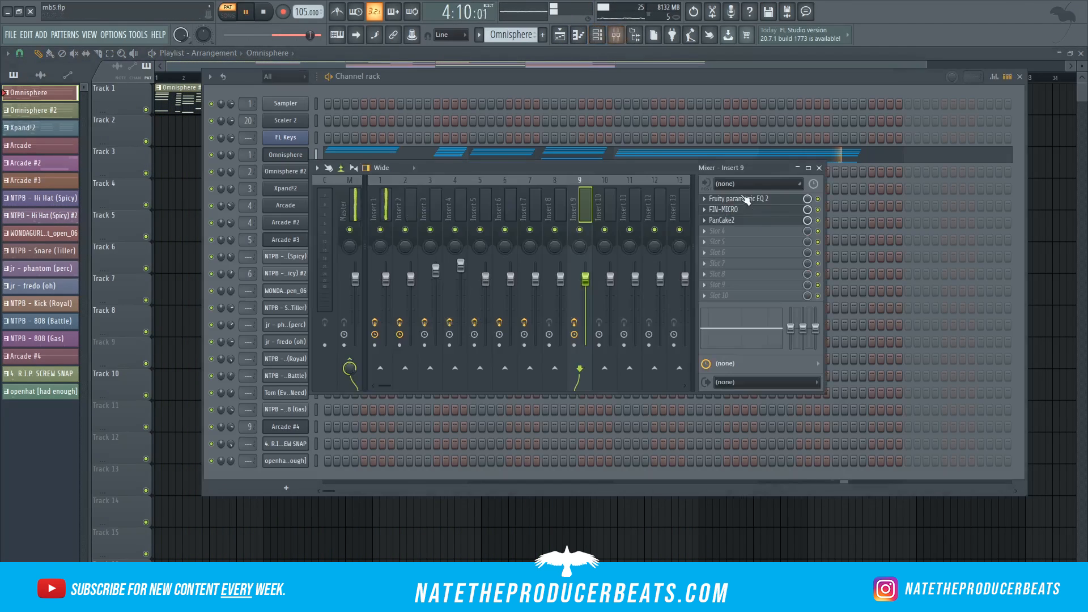
left_click(744, 198)
left_click(698, 184)
left_click(380, 210)
left_click(761, 232)
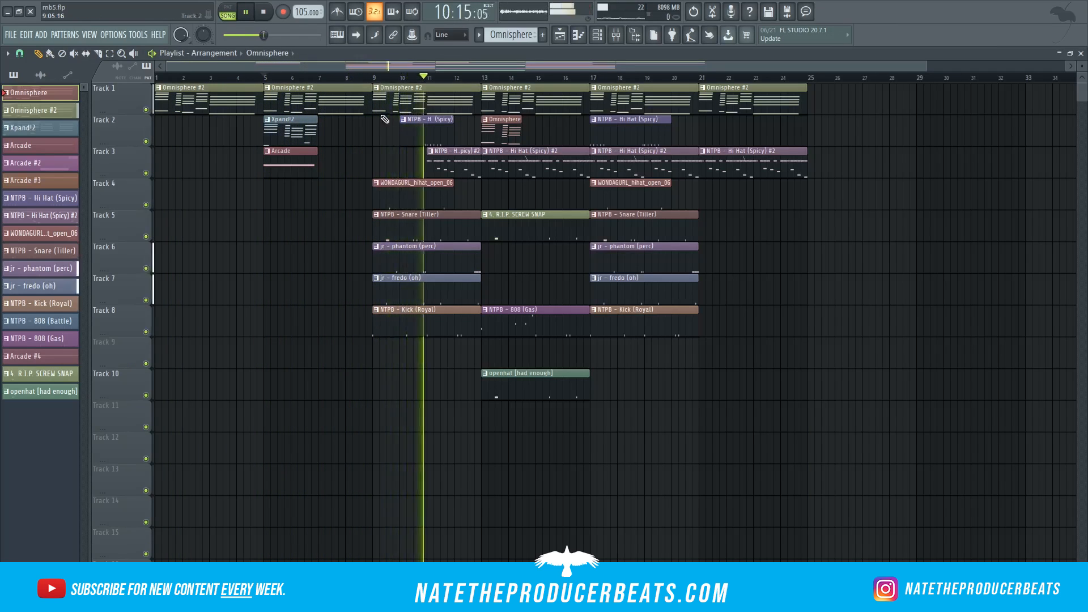
Step: Extend the Omnisphere clip at bar 13 on Track 2 and slice it into segments around bars 14 and 15
key("space")
left_click(461, 77)
key("space")
scroll(583, 323, "up", 3)
left_click_drag(468, 135, 583, 134)
left_click(98, 54)
left_click_drag(444, 116, 444, 147)
left_click_drag(494, 116, 494, 147)
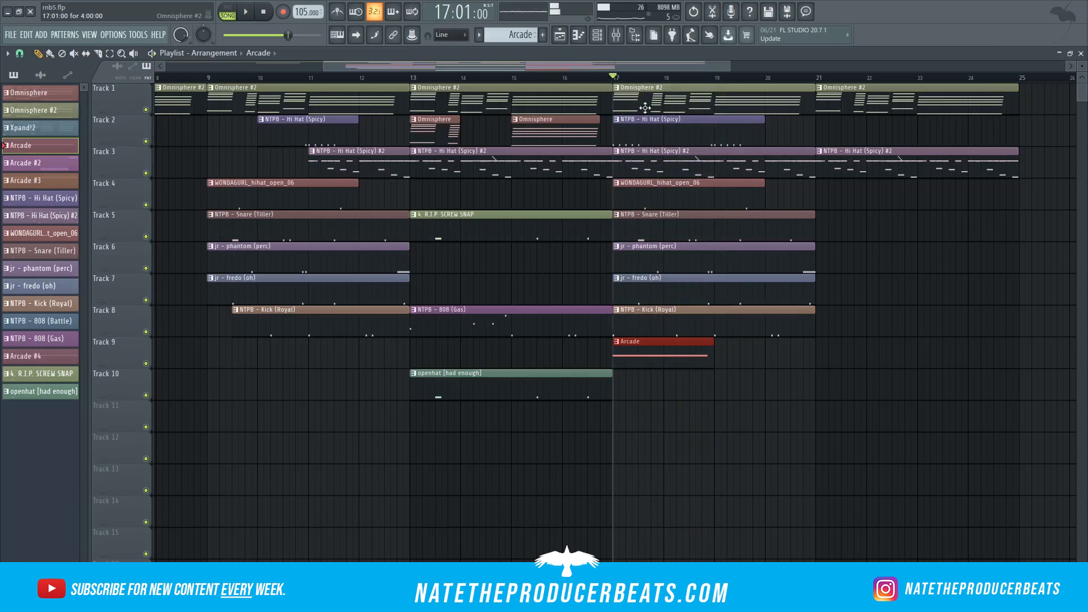
scroll(583, 293, "up", 3)
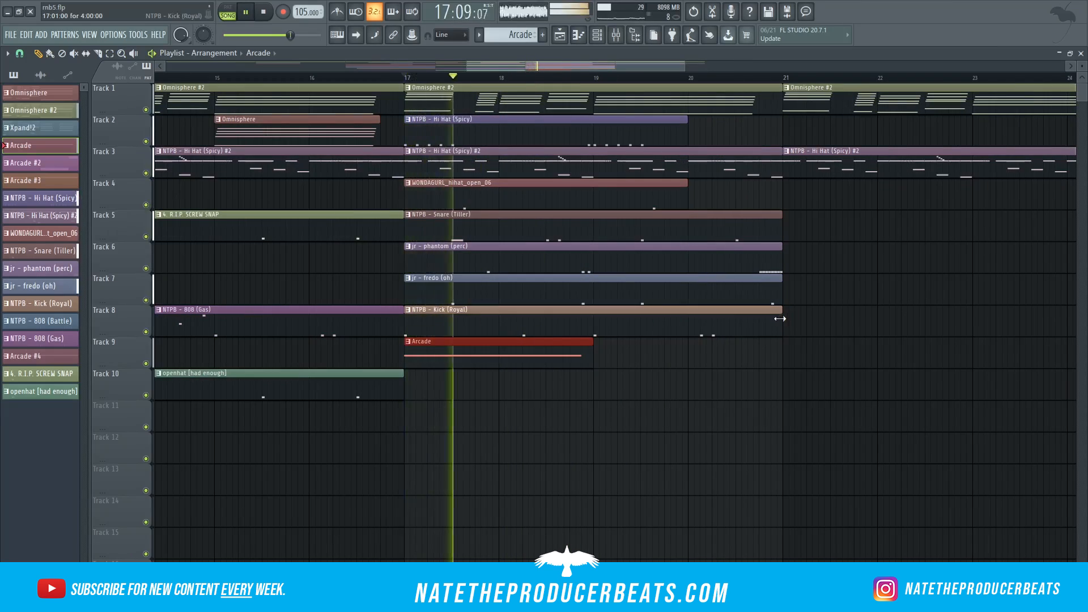
Step: Shorten the jr - fredo (oh) clip at bar 17 on Track 7 to one bar
left_click_drag(778, 294, 584, 294)
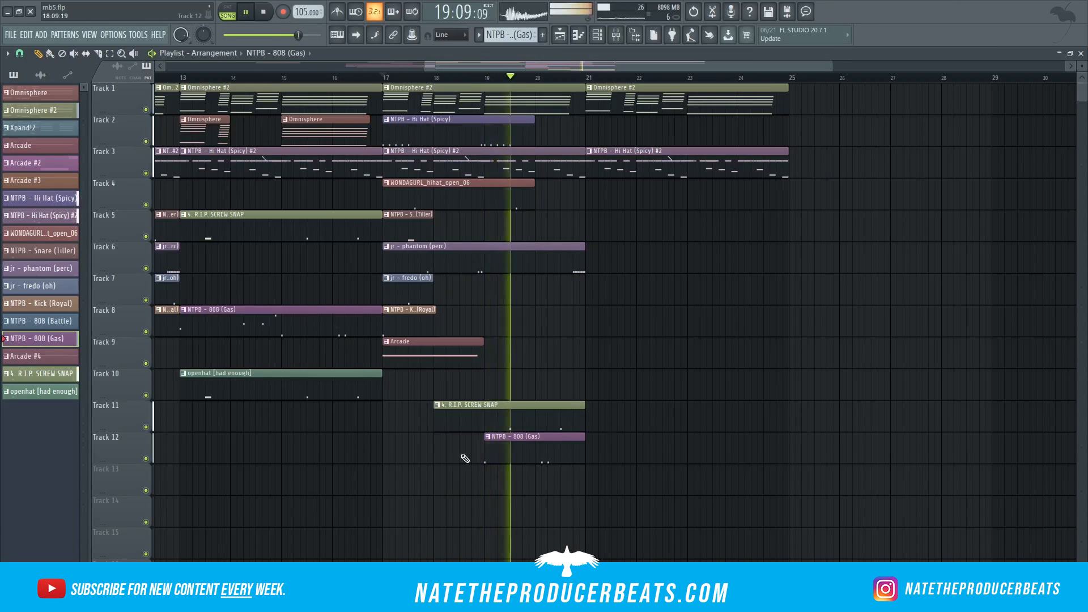
key("space")
key("space")
Step: Select the Xpand!2 and Arcade patterns in turn and audition the arrangement
left_click_drag(673, 67, 554, 80)
scroll(274, 113, "down", 3)
left_click(53, 128)
left_click(52, 145)
key("space")
key("space")
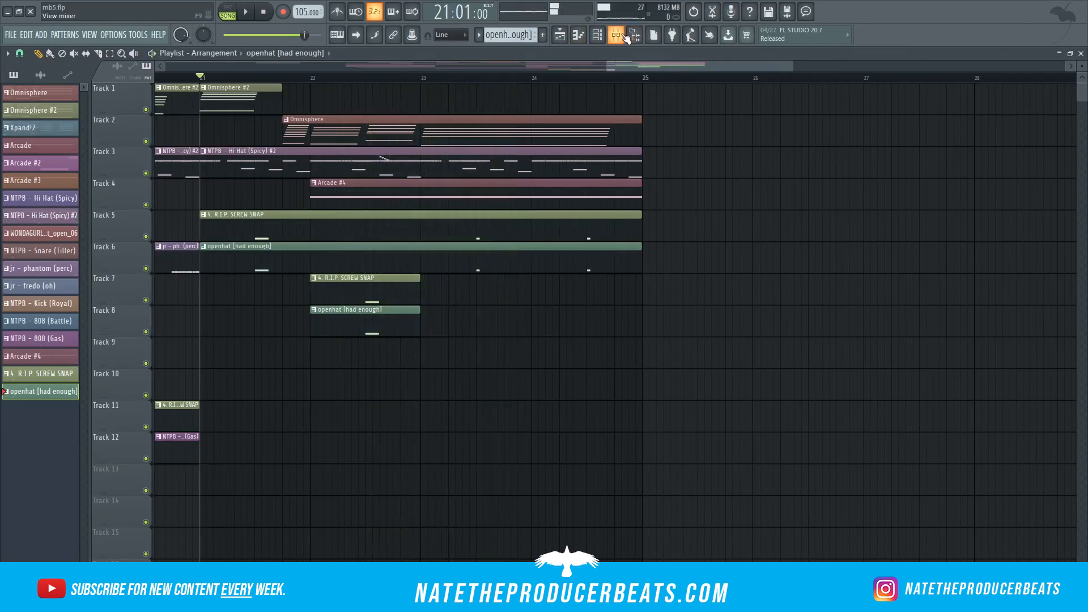
Step: Check the effects on mixer Insert 1 and open the options of the 4. R.I.P. SCREW SNAP channel
left_click(617, 35)
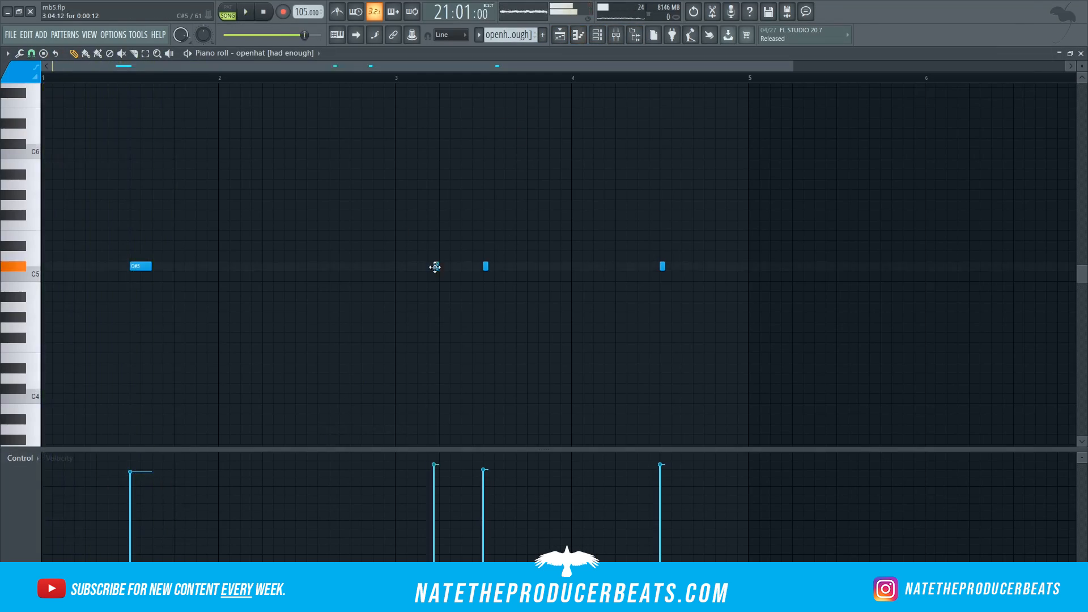
key("space")
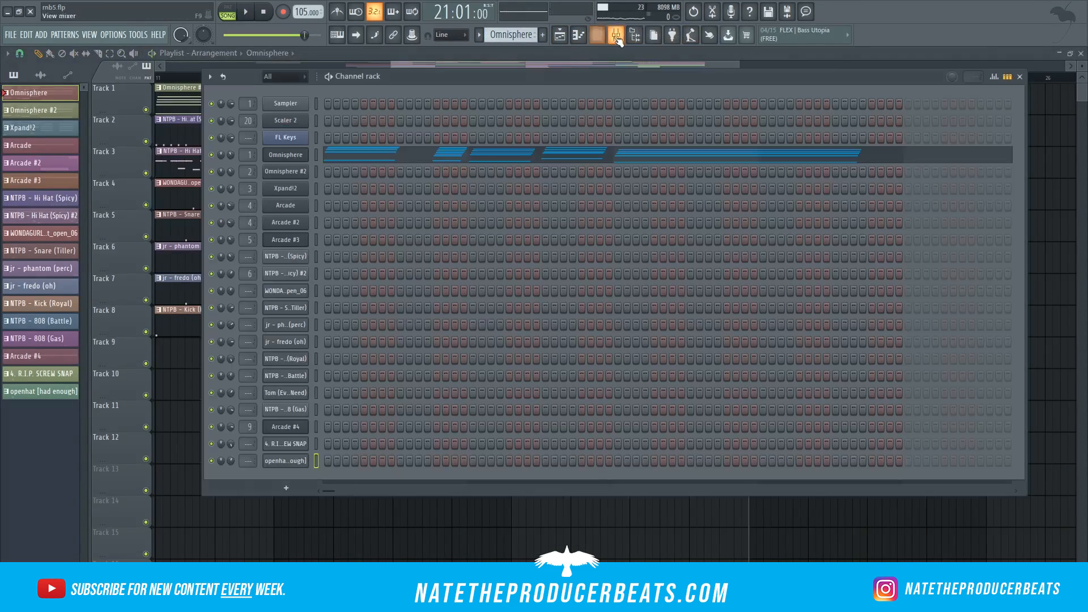
right_click(303, 447)
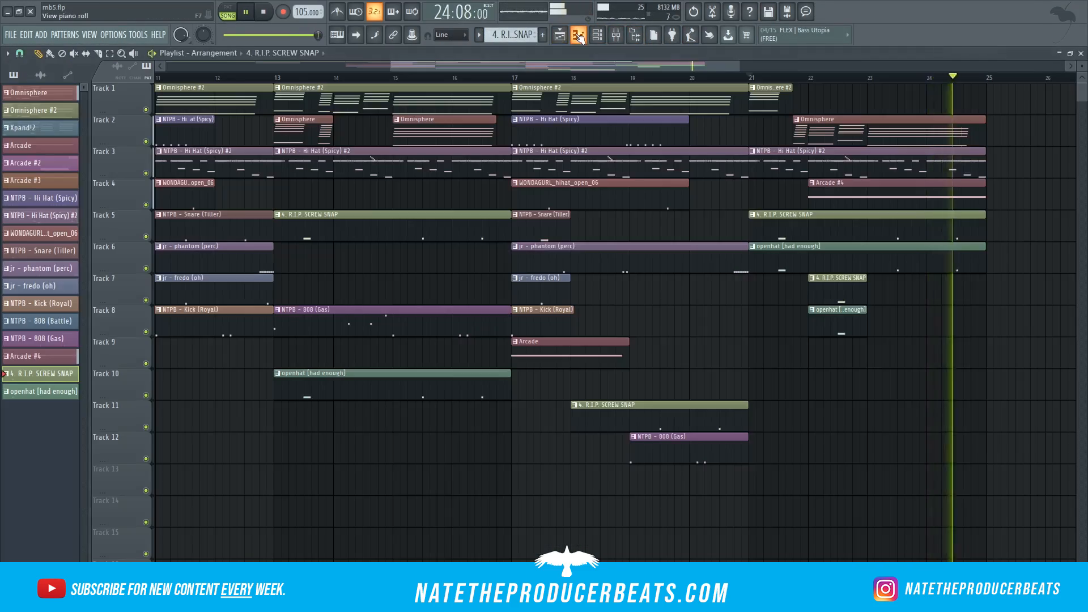